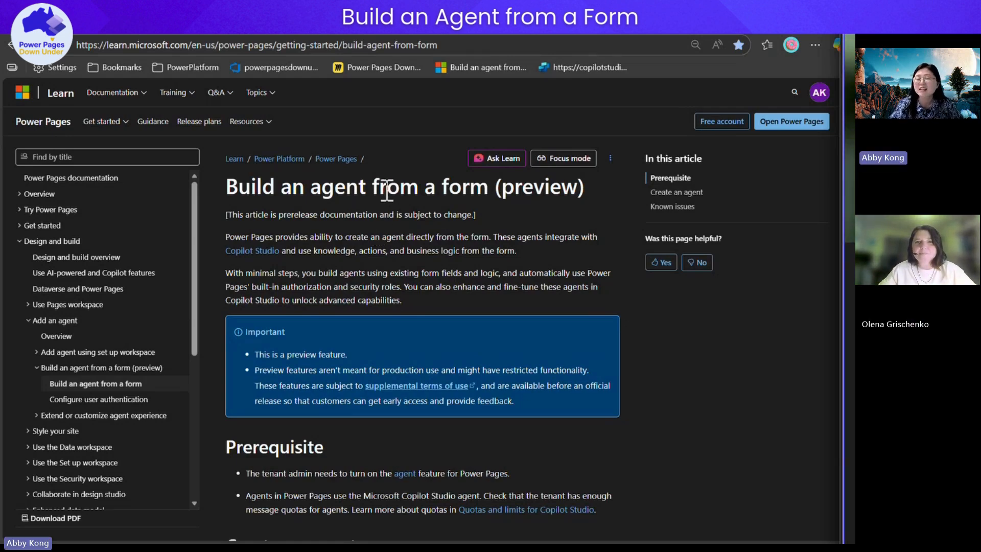
Read the article on building an agent from a form, from its introduction through the creation steps
{"action": "double_click", "coordinate": [354, 190]}
{"action": "left_click", "coordinate": [415, 214]}
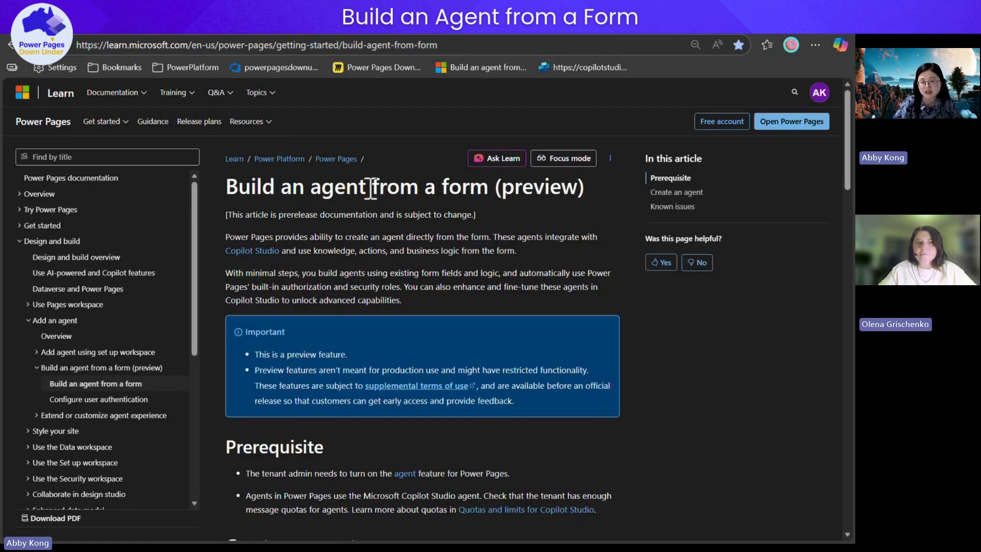
{"action": "left_click_drag", "start_coordinate": [368, 190], "coordinate": [277, 194]}
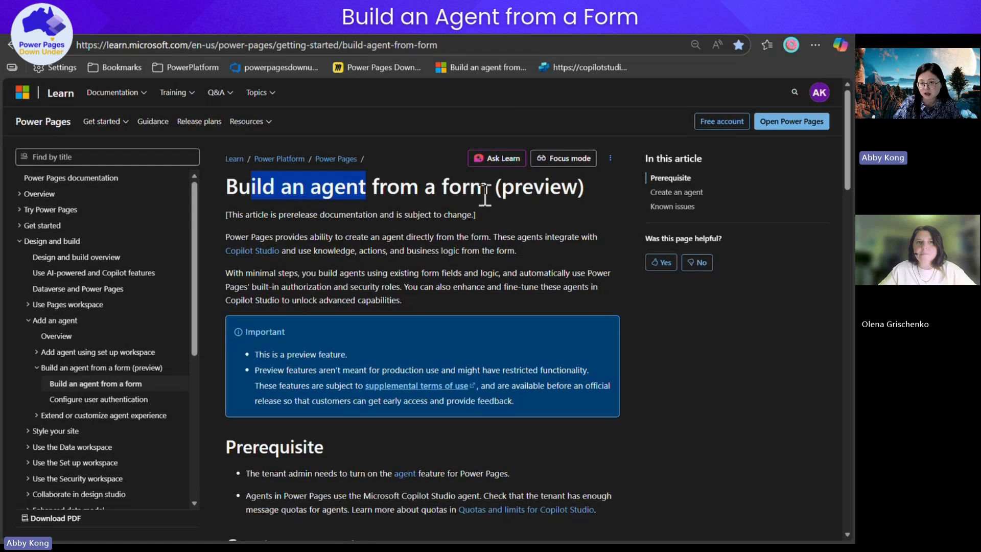
{"action": "left_click_drag", "start_coordinate": [469, 188], "coordinate": [462, 188]}
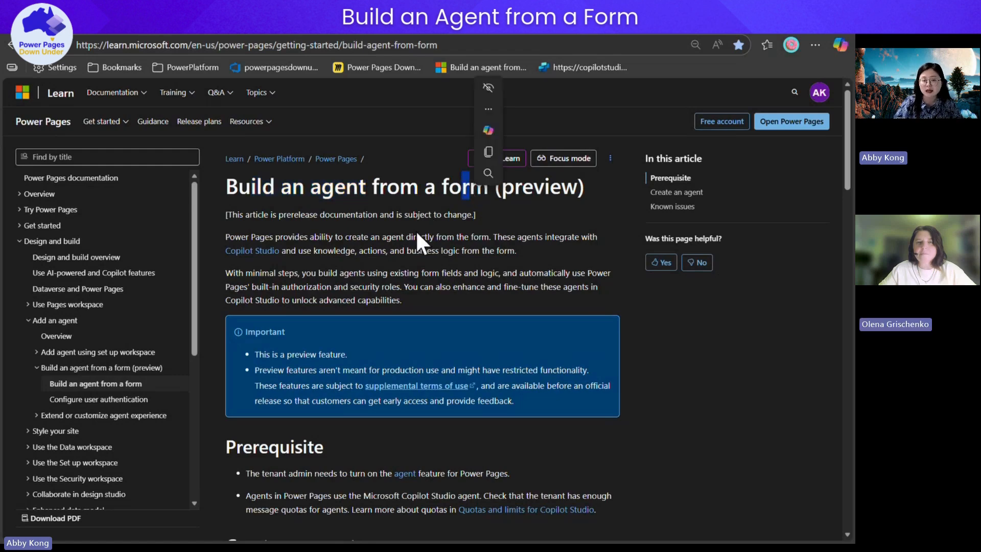
{"action": "left_click", "coordinate": [410, 247]}
{"action": "scroll", "coordinate": [335, 350], "scroll_direction": "down", "scroll_amount": 2}
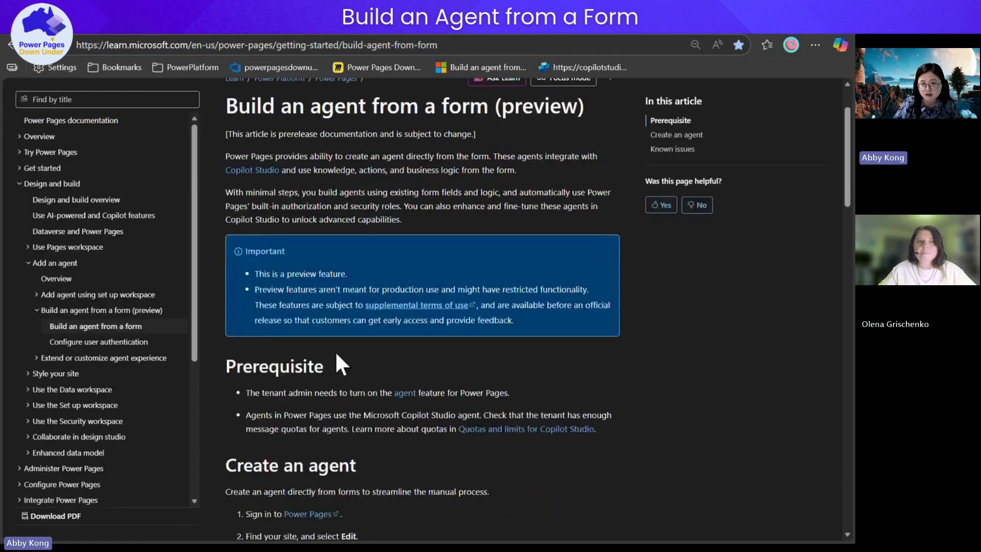
{"action": "scroll", "coordinate": [351, 364], "scroll_direction": "up", "scroll_amount": 2}
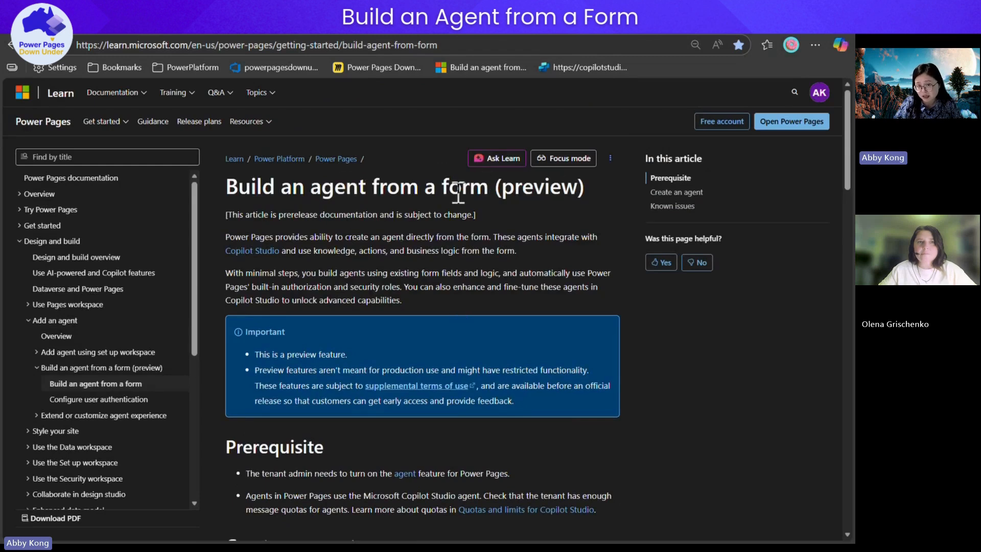
{"action": "scroll", "coordinate": [496, 380], "scroll_direction": "down", "scroll_amount": 5}
{"action": "scroll", "coordinate": [496, 380], "scroll_direction": "down", "scroll_amount": 2}
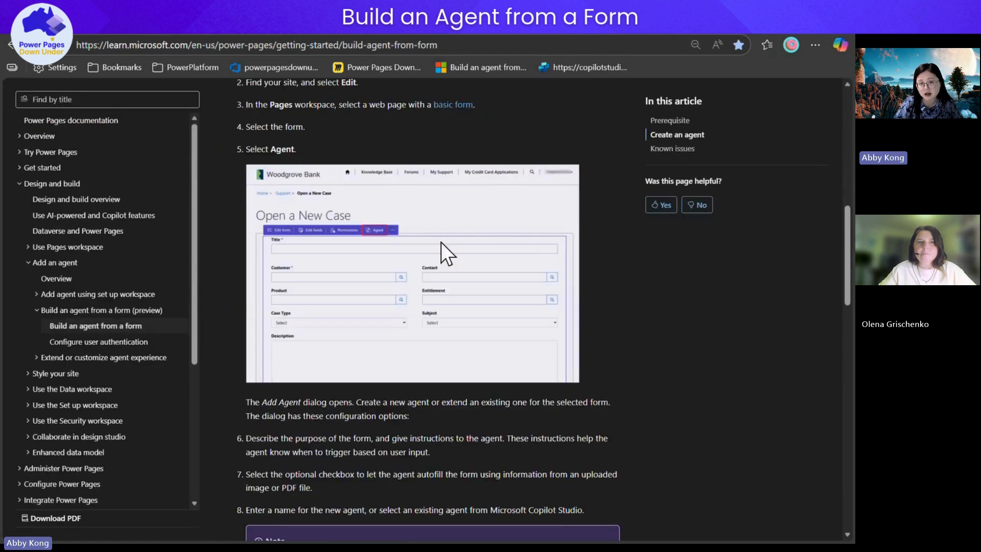
{"action": "scroll", "coordinate": [513, 233], "scroll_direction": "down", "scroll_amount": 6}
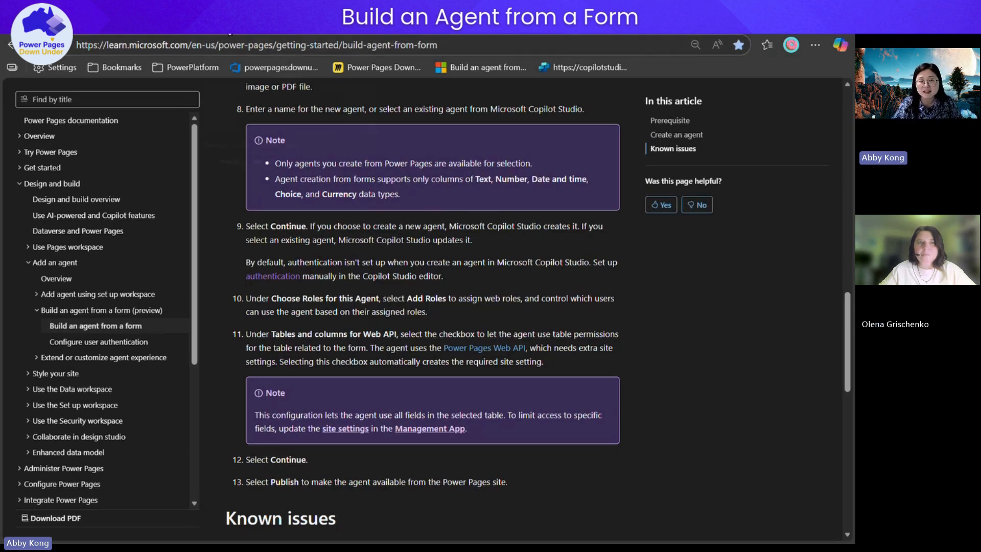
Switch to the Power Pages design studio and inspect the form on the Enter Referral page
{"action": "left_click", "coordinate": [227, 25]}
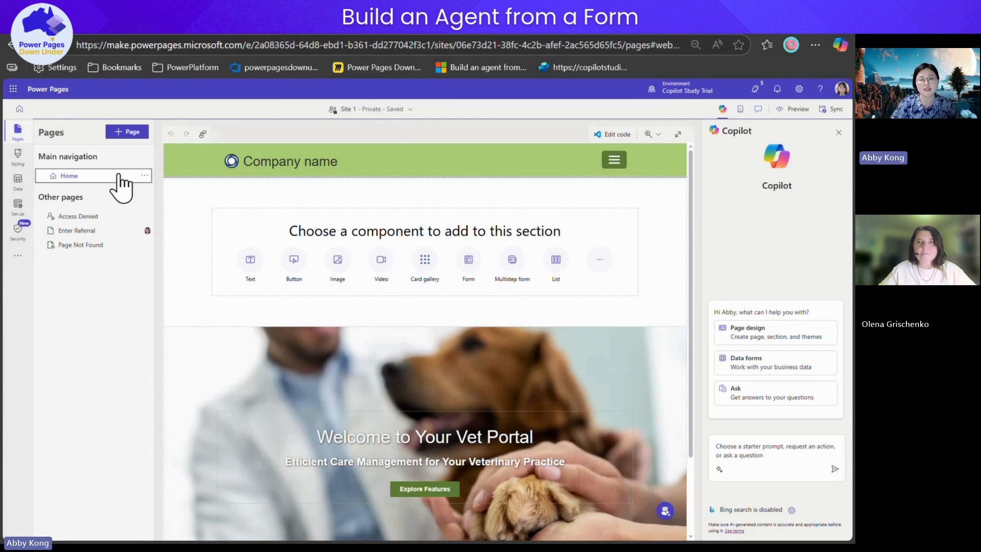
{"action": "mouse_move", "coordinate": [384, 160]}
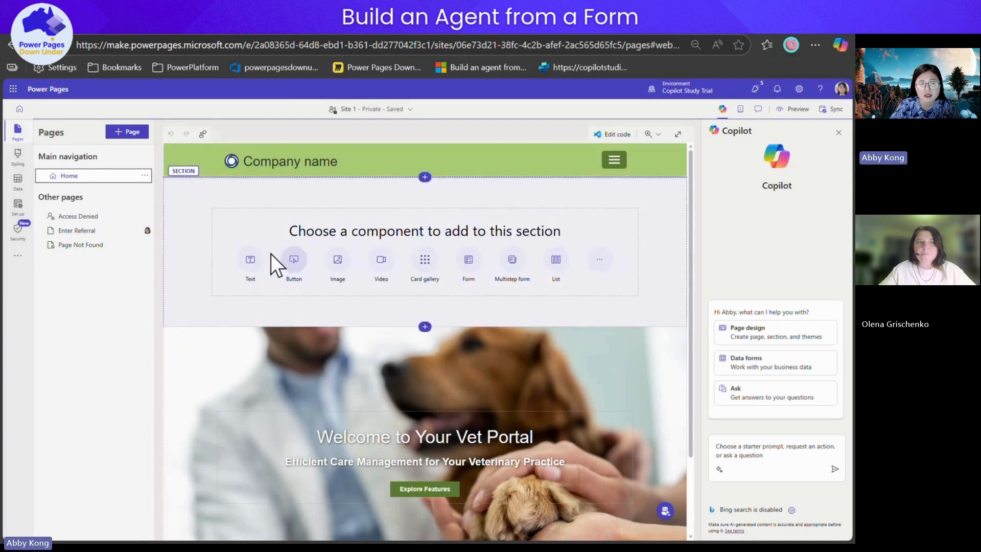
{"action": "left_click", "coordinate": [78, 233]}
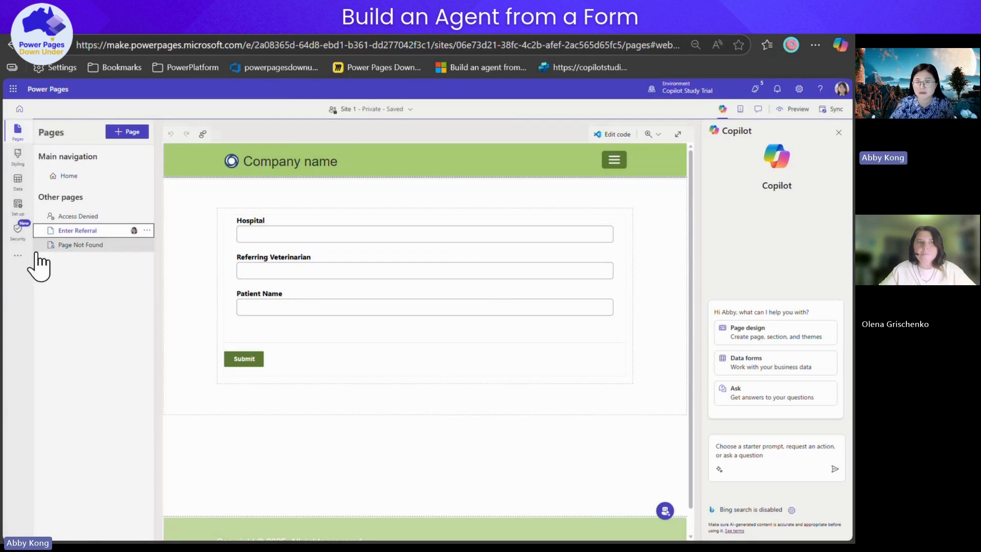
{"action": "left_click", "coordinate": [319, 236]}
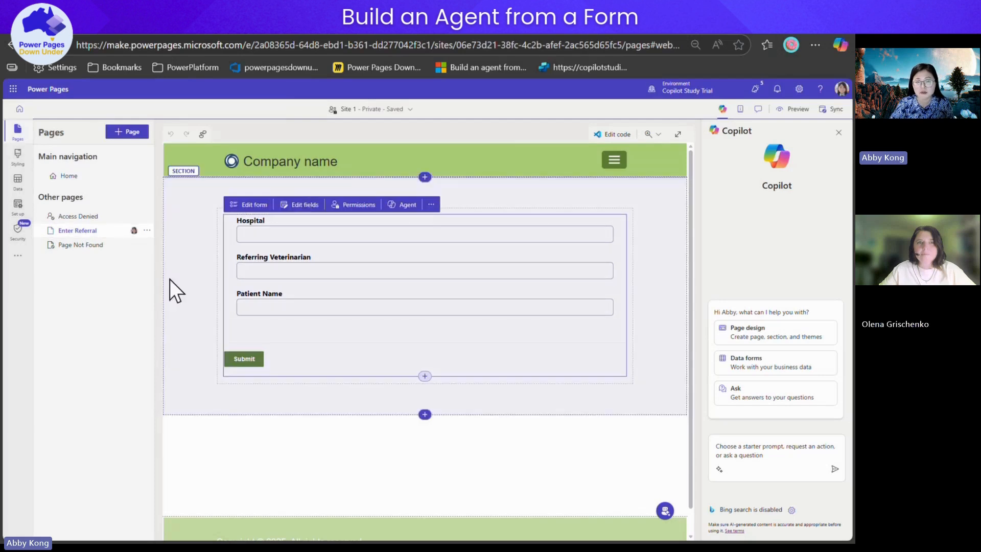
{"action": "left_click", "coordinate": [203, 231]}
Add a page named "Referral Demo" to the main navigation, using the Start from blank layout
{"action": "left_click", "coordinate": [118, 132]}
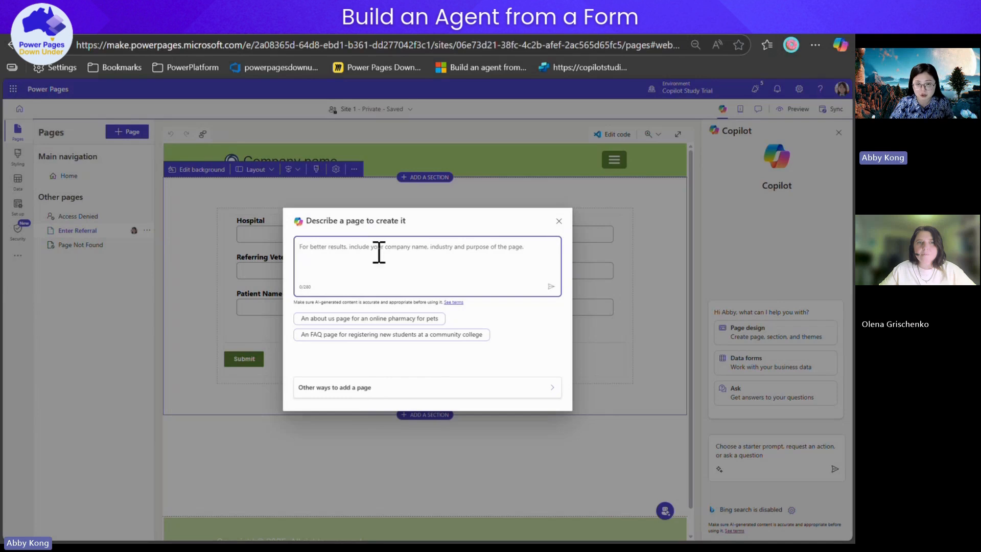
{"action": "left_click", "coordinate": [363, 390]}
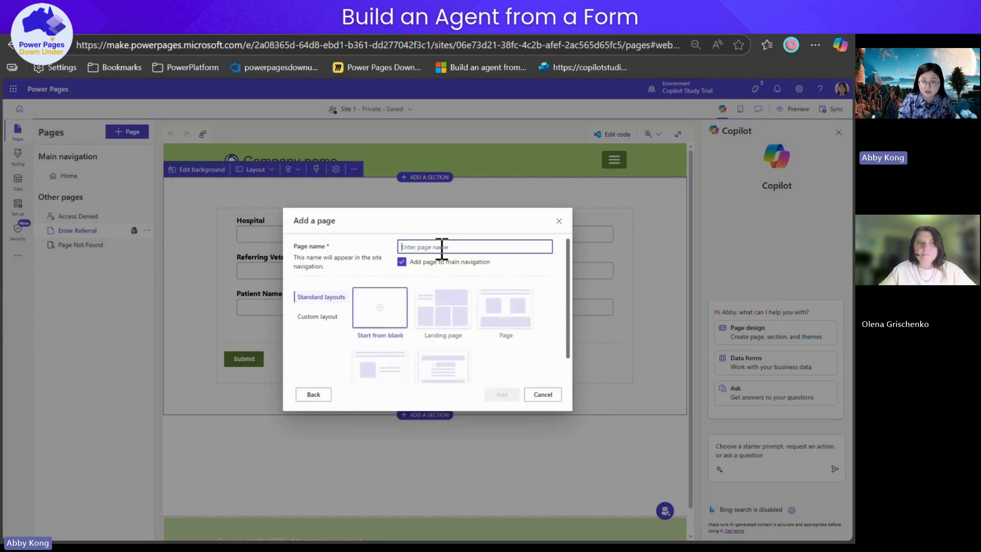
{"action": "type", "text": "Refer"}
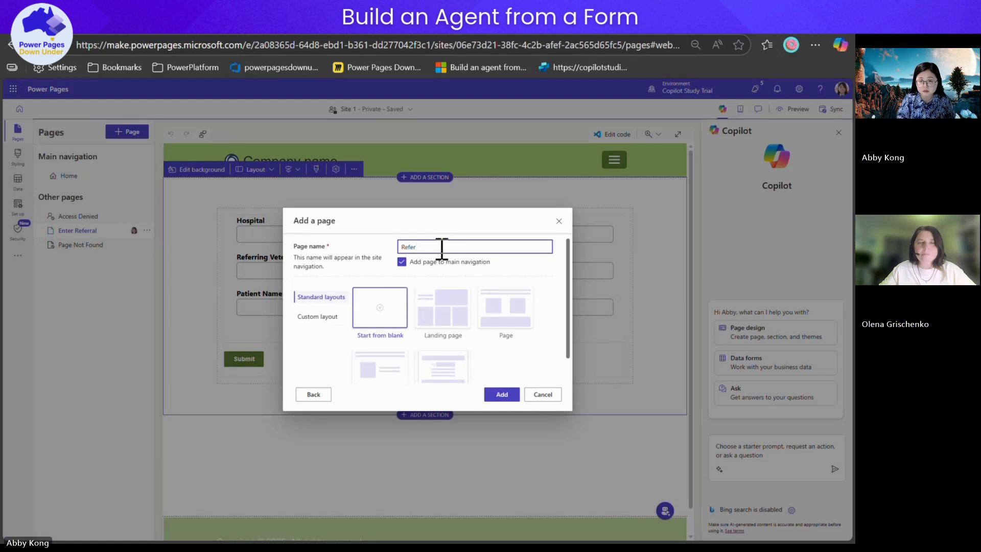
{"action": "type", "text": "ral Demo"}
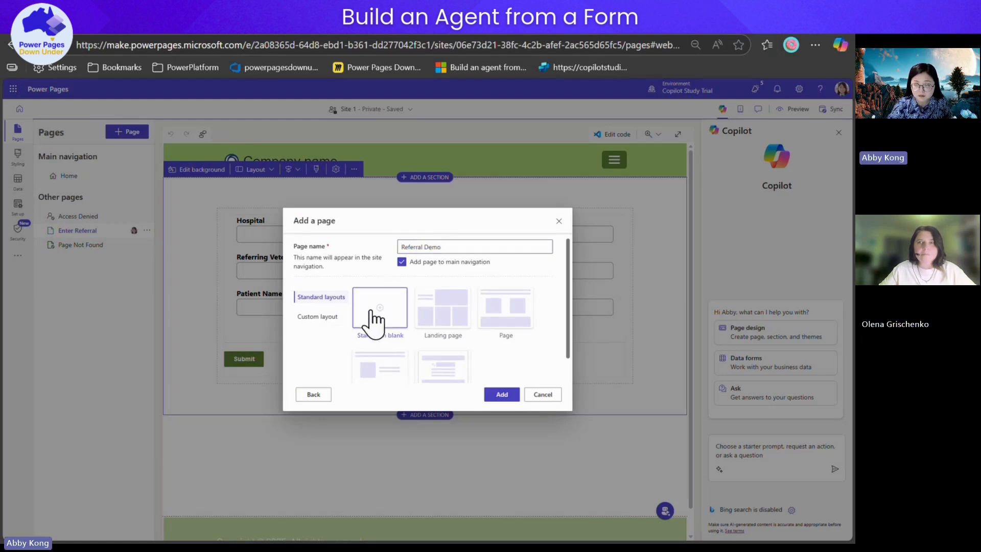
{"action": "left_click", "coordinate": [503, 396]}
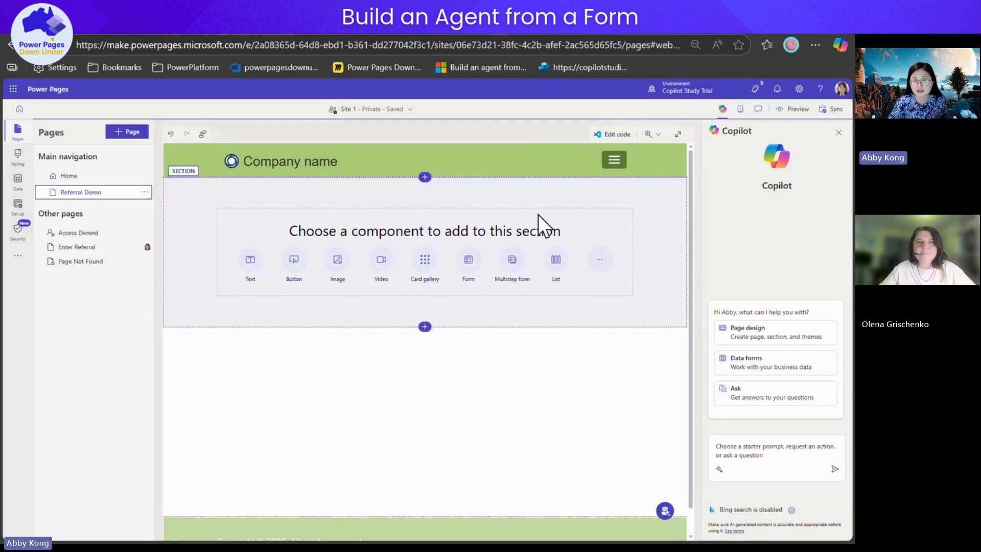
Insert a form into the page's empty section, based on the Copilot Vet Referral table and its "Copilot Vet Referral Shorter for Agent" form
{"action": "left_click", "coordinate": [469, 261]}
{"action": "left_click", "coordinate": [346, 358]}
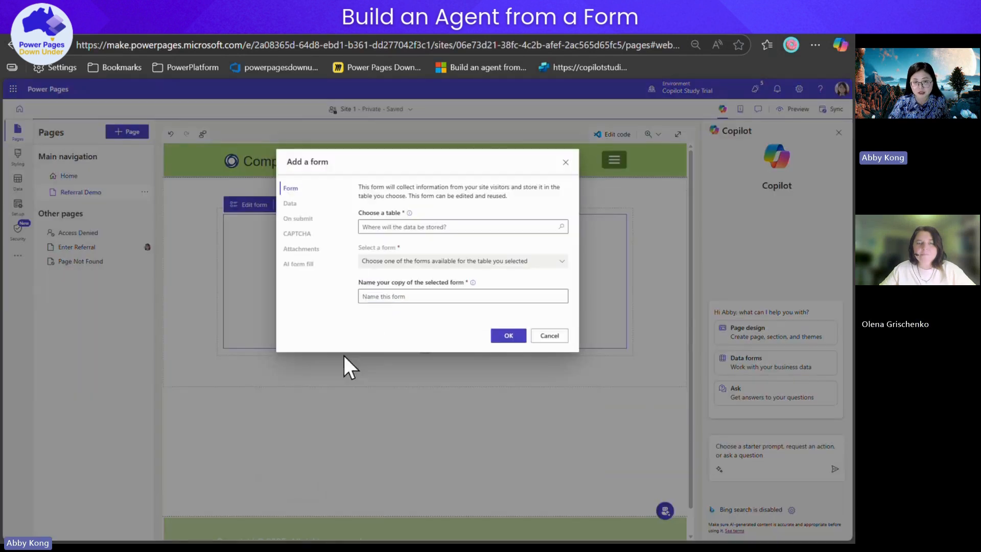
{"action": "left_click", "coordinate": [431, 226]}
{"action": "type", "text": "cop"}
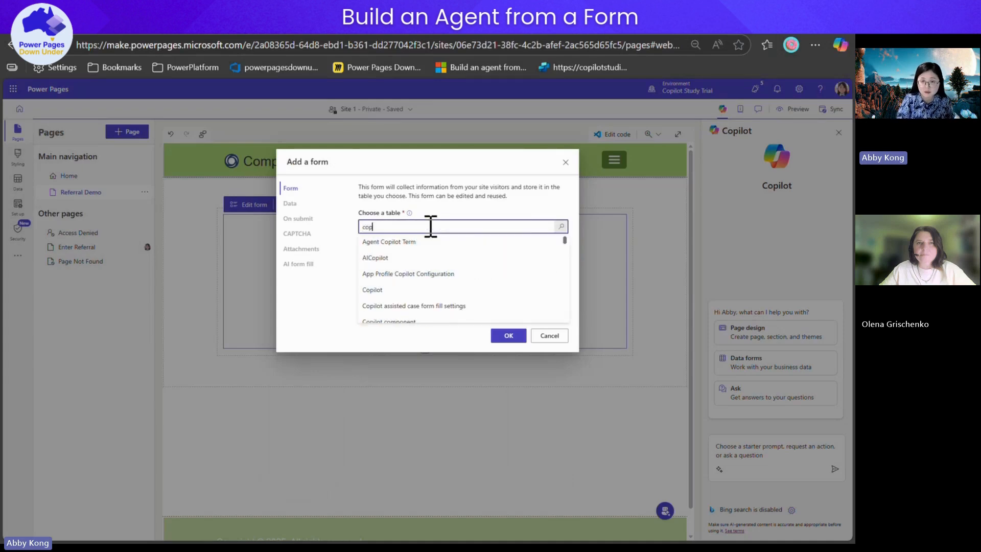
{"action": "type", "text": "ilot vet"}
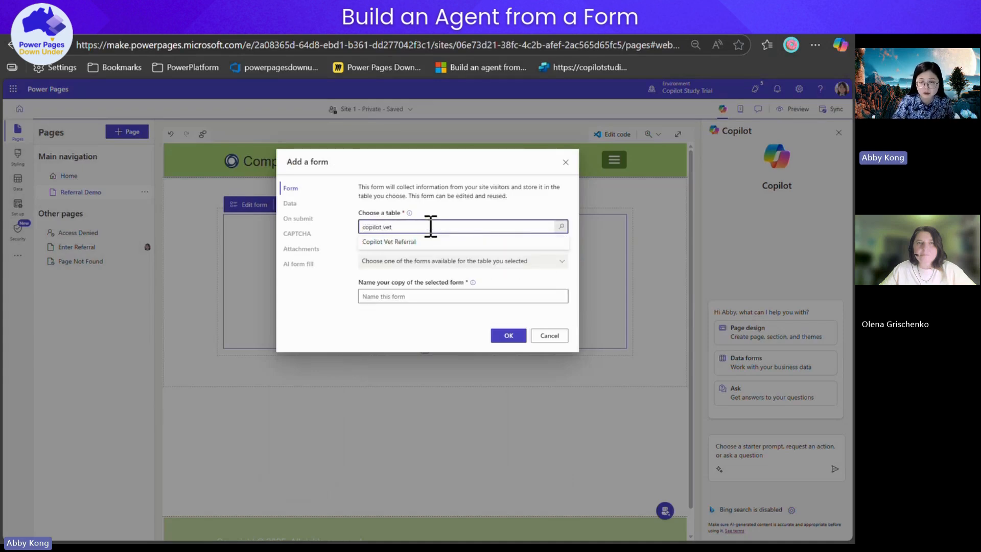
{"action": "left_click", "coordinate": [418, 243]}
{"action": "left_click", "coordinate": [428, 262]}
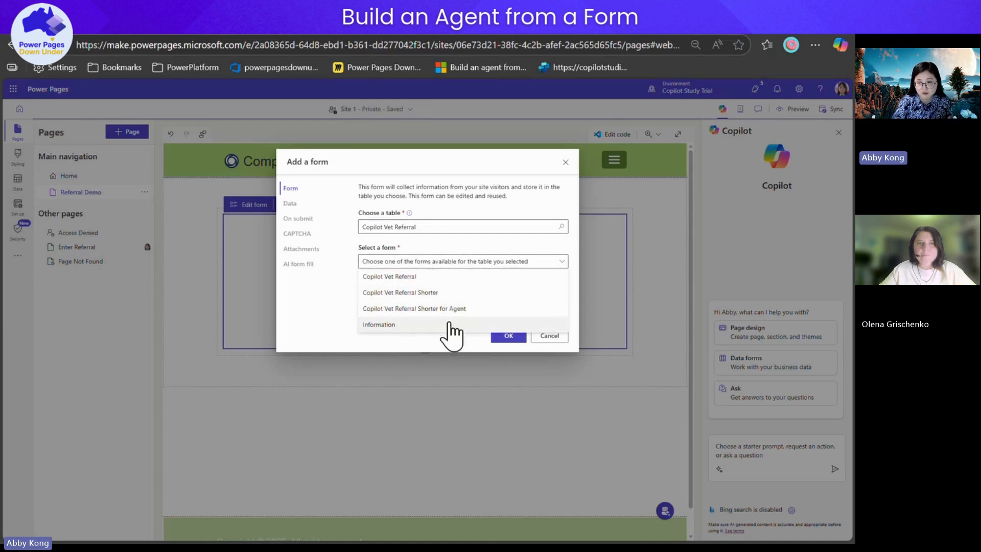
{"action": "left_click", "coordinate": [466, 308]}
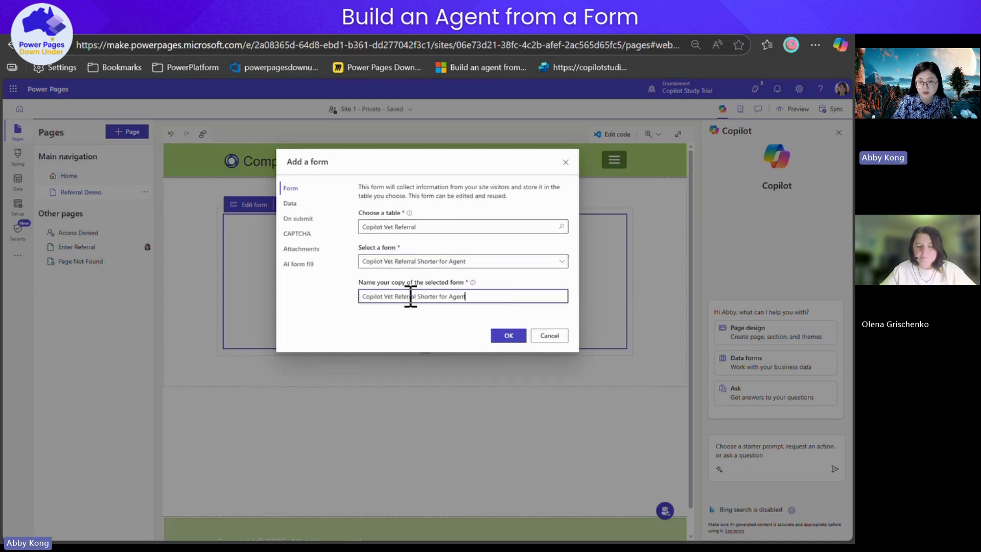
Review the new form's data, on-submit, CAPTCHA and attachment options
{"action": "left_click", "coordinate": [290, 203]}
{"action": "left_click", "coordinate": [390, 203]}
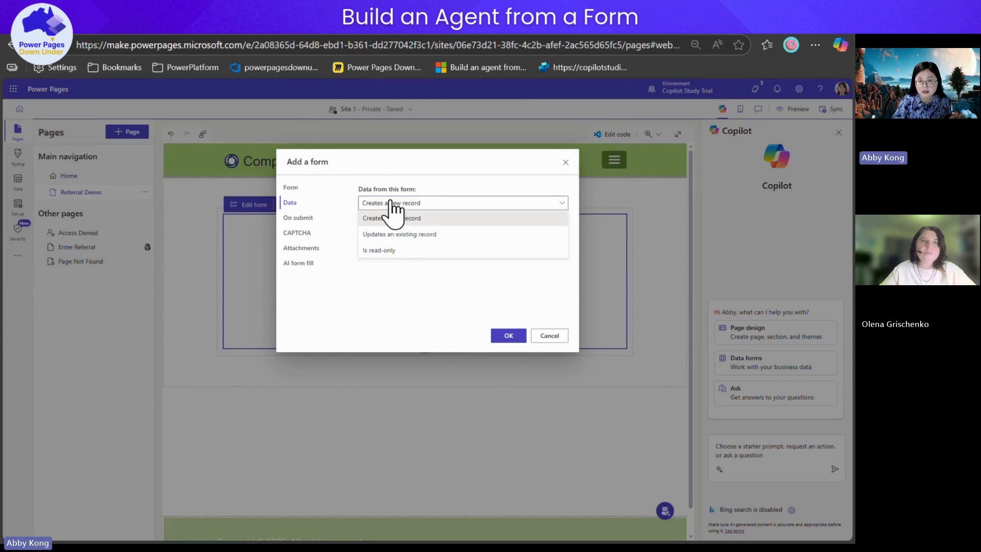
{"action": "left_click", "coordinate": [300, 218]}
{"action": "left_click", "coordinate": [403, 203]}
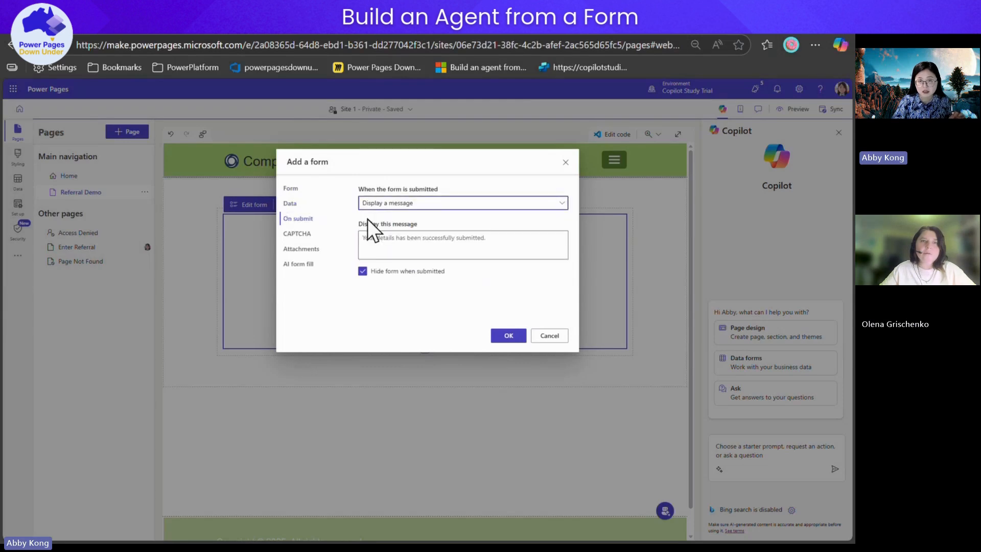
{"action": "left_click", "coordinate": [298, 233]}
{"action": "left_click", "coordinate": [301, 247]}
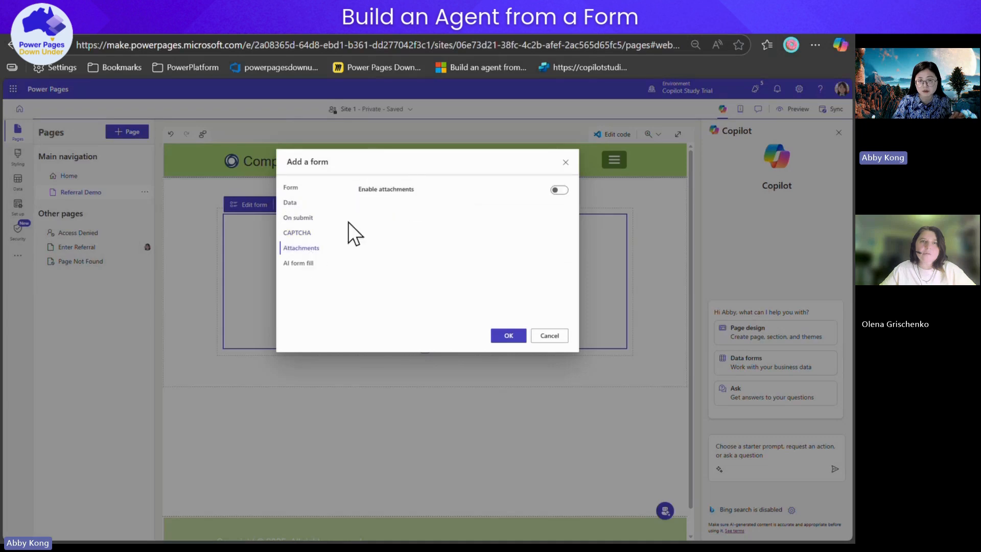
Turn off the AI form filling assistance (preview) for the new form and add the form to the page
{"action": "left_click", "coordinate": [299, 263]}
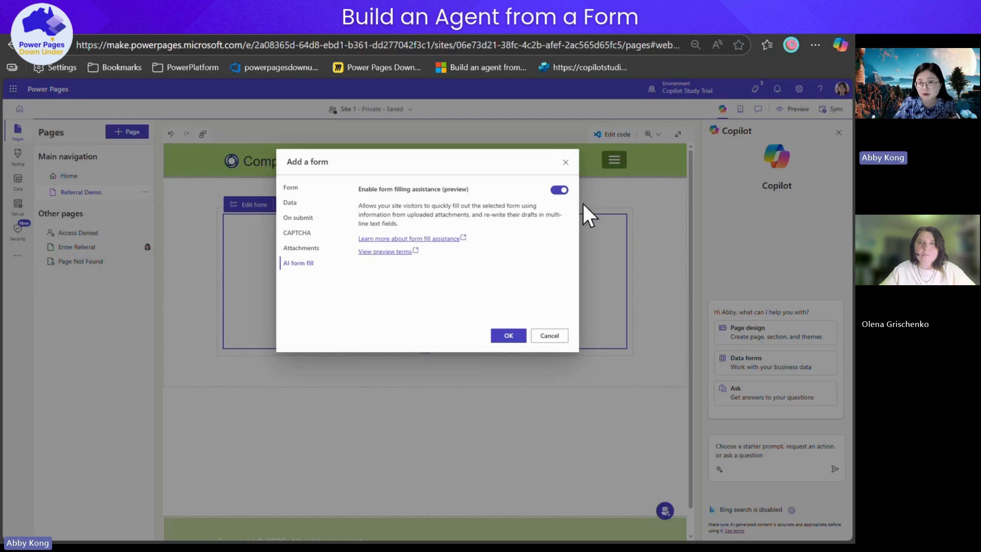
{"action": "left_click", "coordinate": [559, 191]}
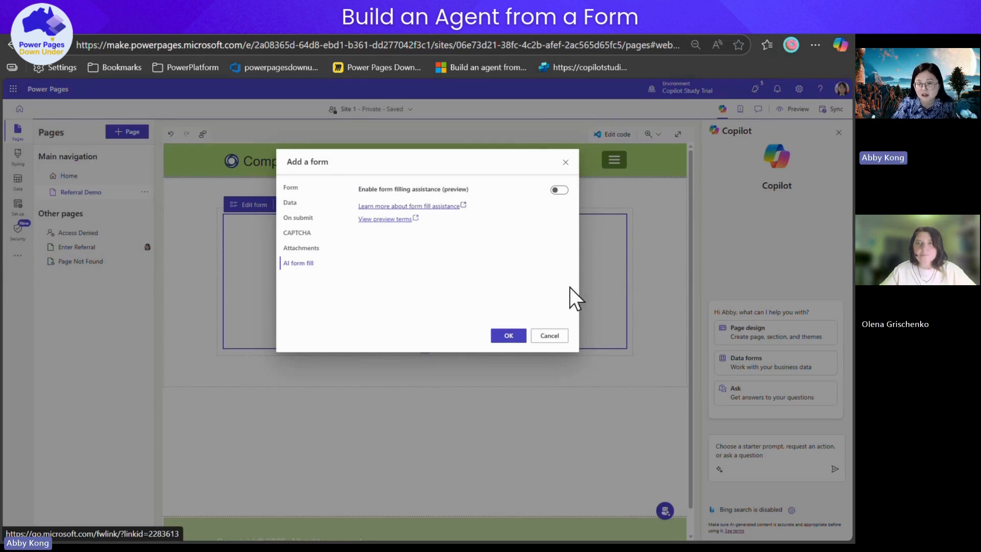
{"action": "left_click", "coordinate": [506, 336]}
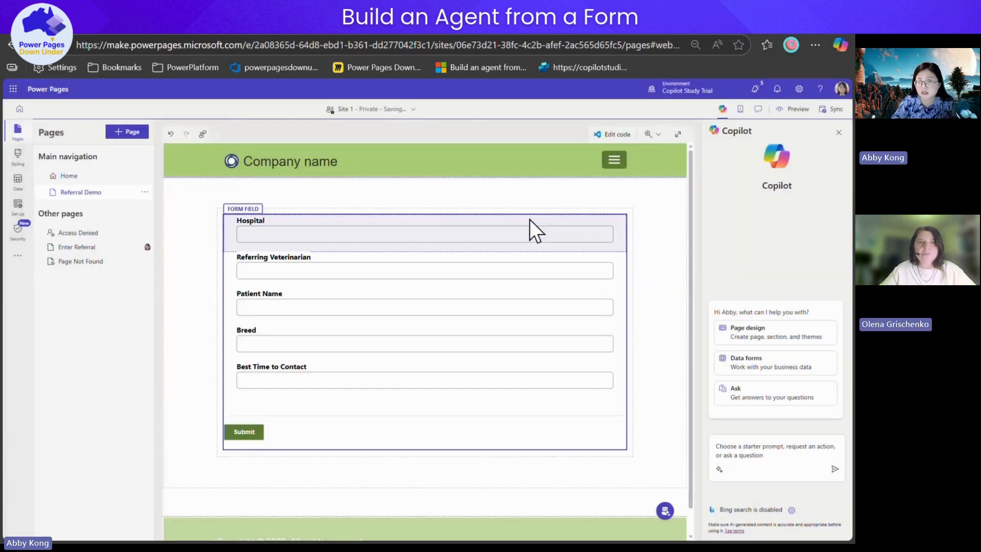
Preview the Referral Demo page at desktop size, and return to the design studio
{"action": "left_click", "coordinate": [796, 110]}
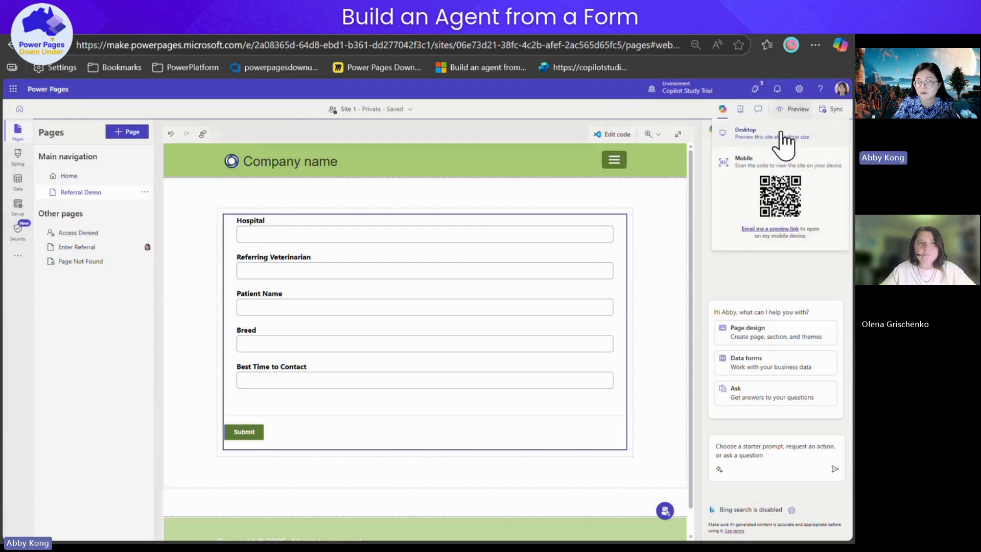
{"action": "left_click", "coordinate": [782, 134]}
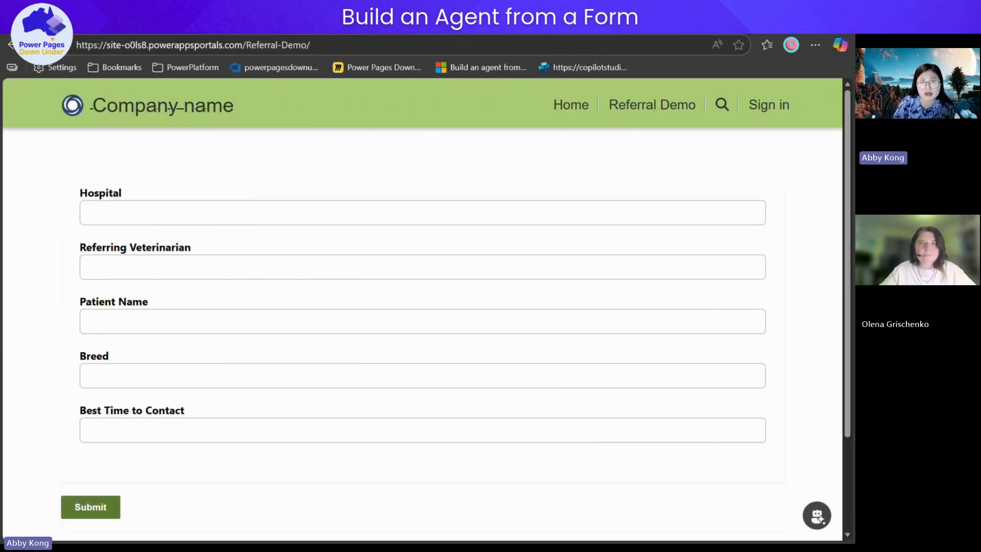
{"action": "left_click", "coordinate": [234, 37]}
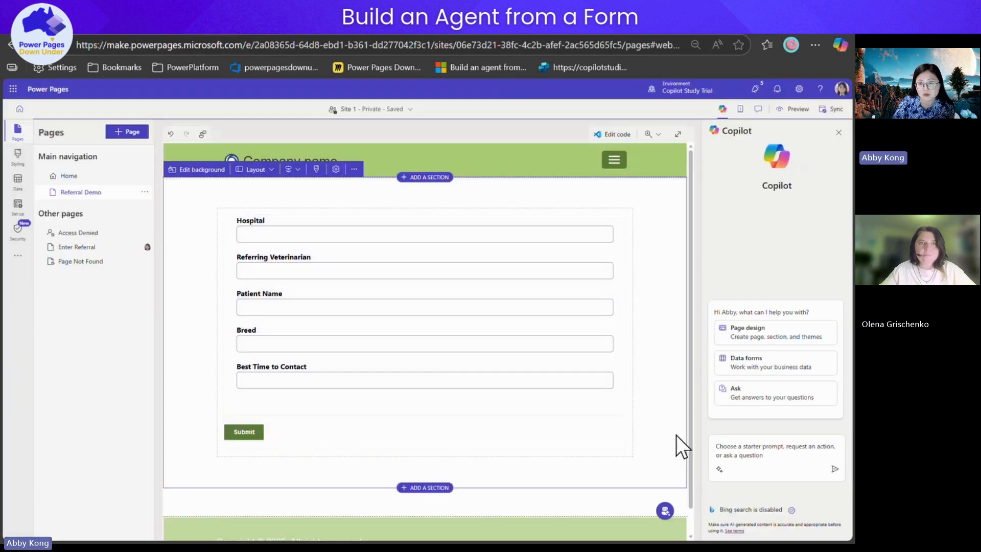
Select the form on the Referral Demo page and open its Add Agent settings
{"action": "left_click", "coordinate": [539, 433]}
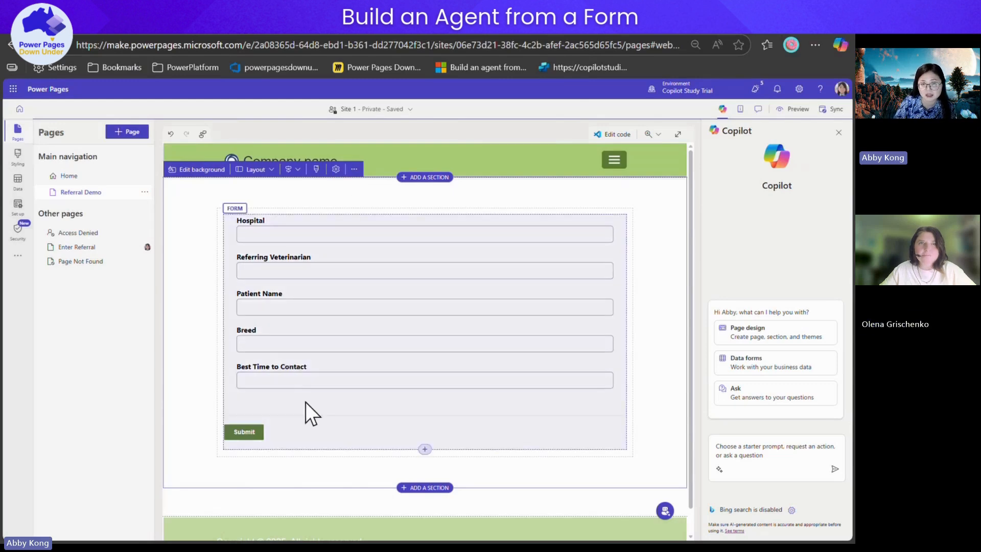
{"action": "left_click", "coordinate": [305, 401]}
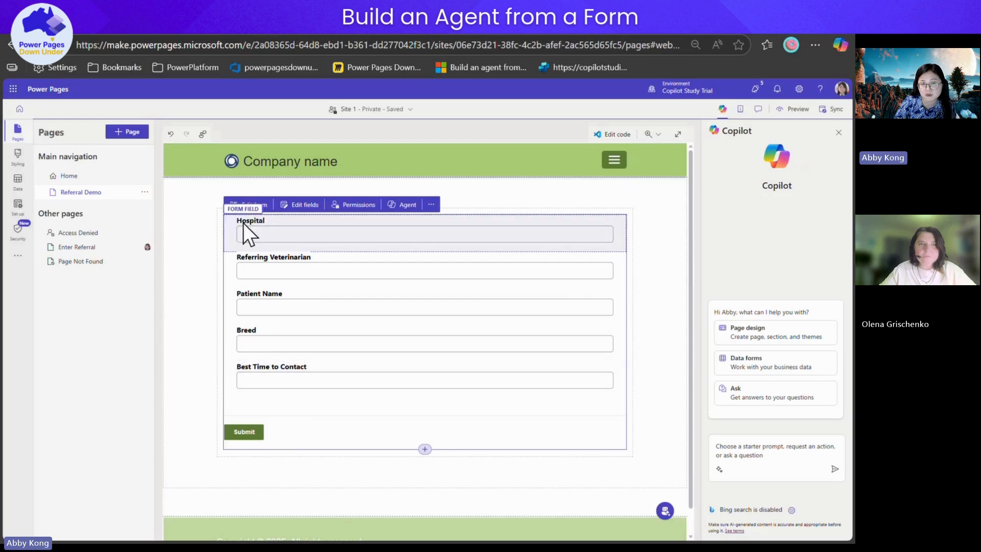
{"action": "left_click", "coordinate": [399, 205]}
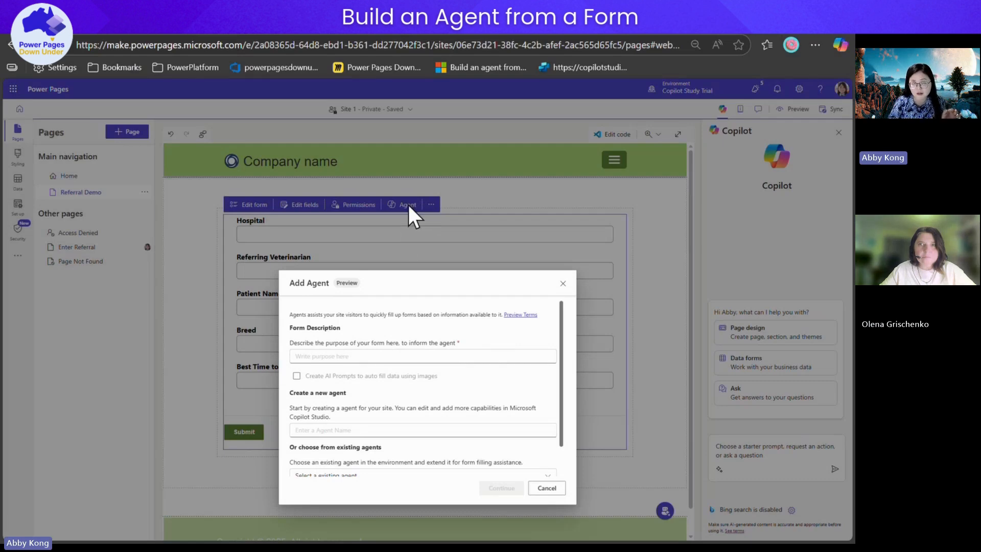
{"action": "left_click_drag", "start_coordinate": [291, 282], "coordinate": [307, 283]}
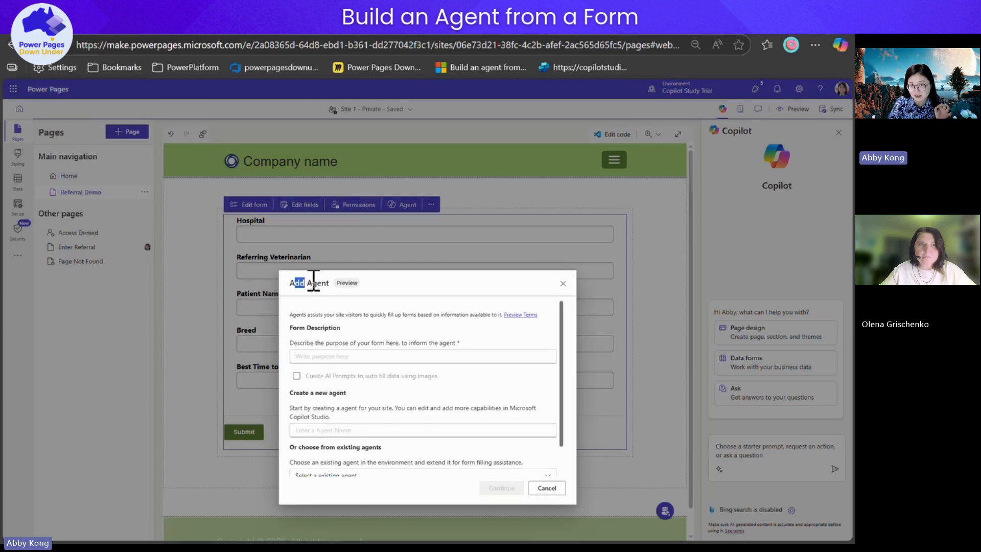
{"action": "left_click", "coordinate": [327, 290]}
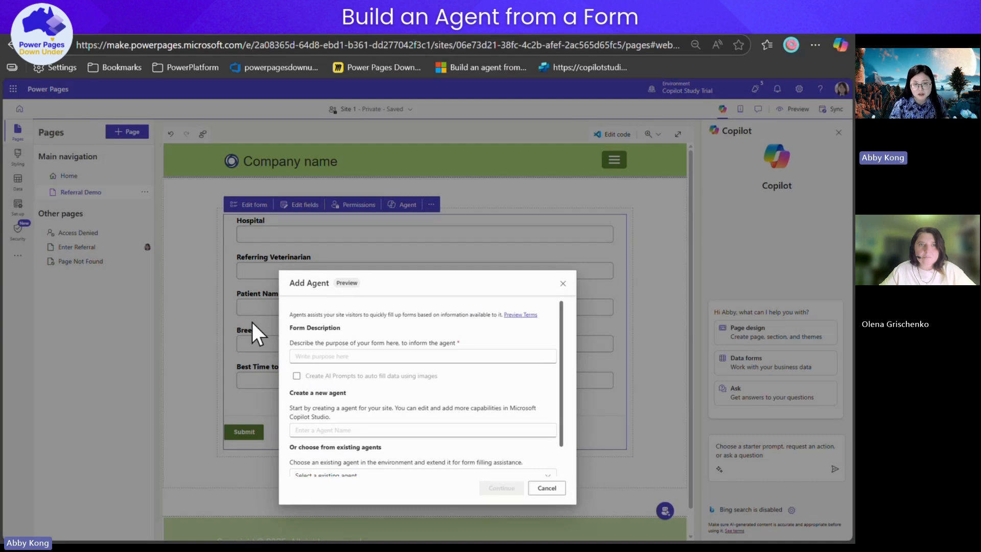
Describe the form's purpose as "Help user to fill in vet referral form from Australia" and enable AI prompts to auto fill data using images
{"action": "left_click", "coordinate": [416, 356]}
{"action": "type", "text": "Help user to fill in vet referral form from Australia"}
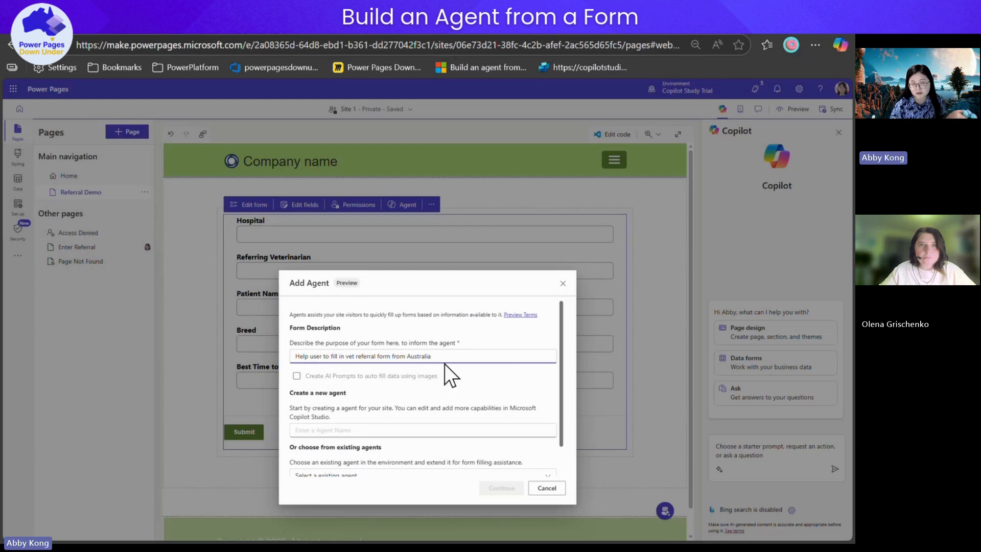
{"action": "left_click", "coordinate": [309, 377]}
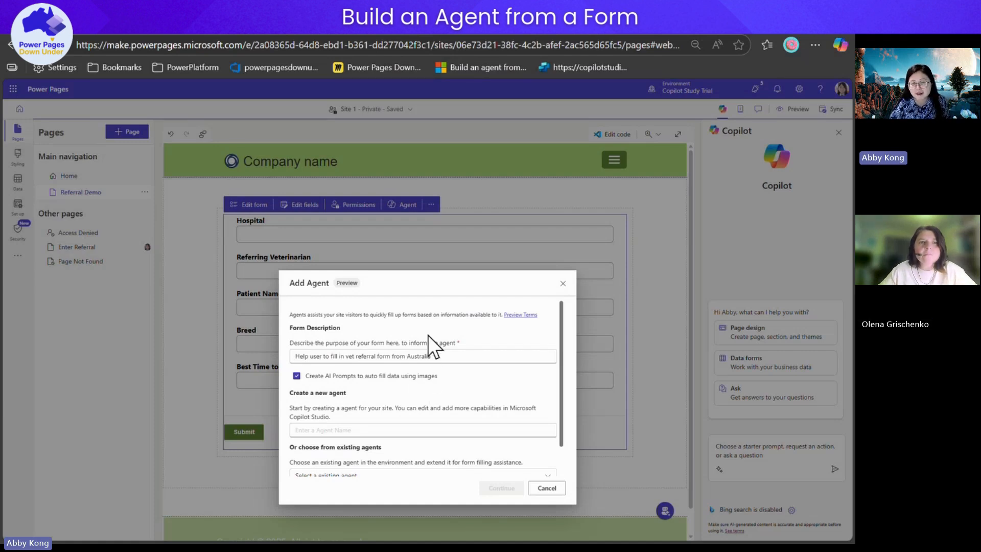
Name the new agent "Referral Demo Bot" and start creating it
{"action": "scroll", "coordinate": [428, 372], "scroll_direction": "down", "scroll_amount": 1}
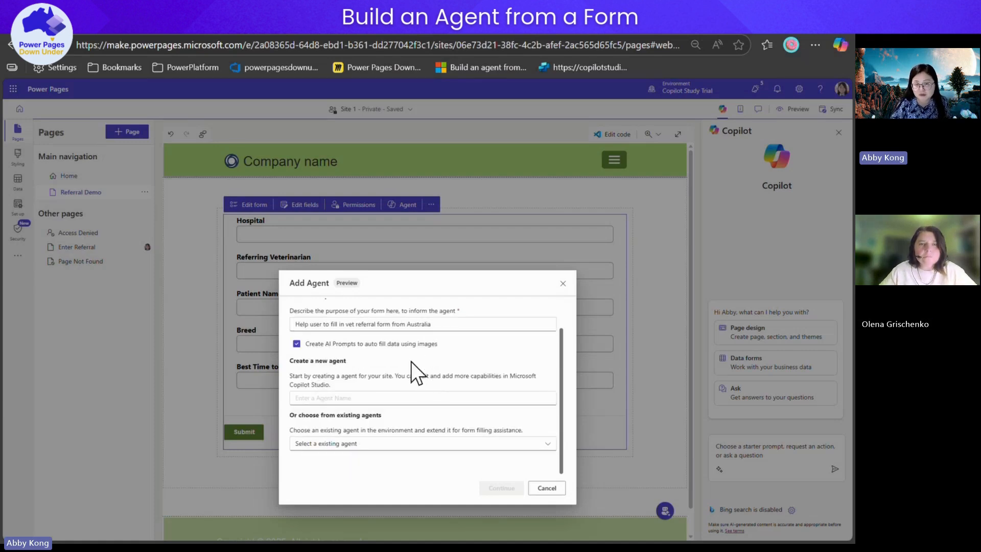
{"action": "left_click", "coordinate": [343, 398]}
{"action": "type", "text": "Vet"}
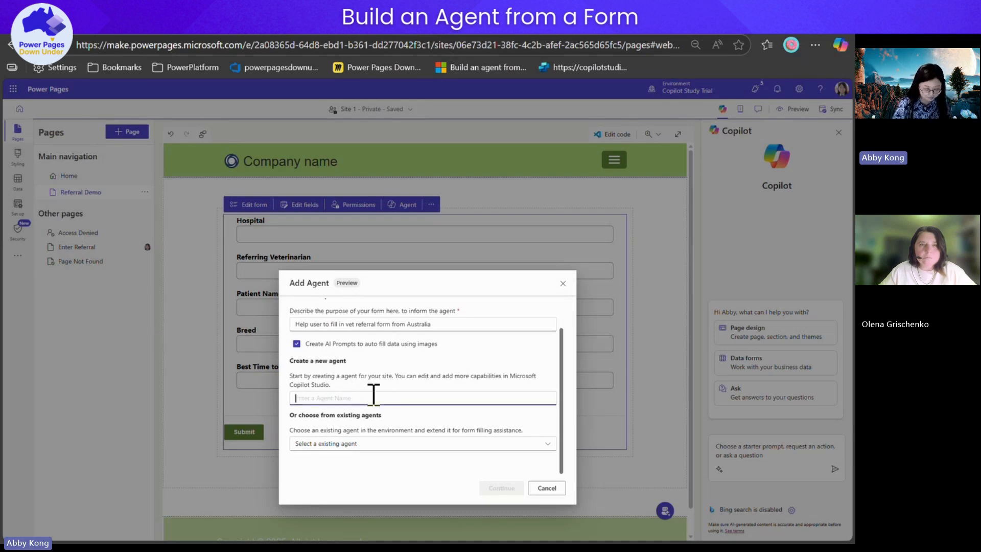
{"action": "type", "text": " Refer"}
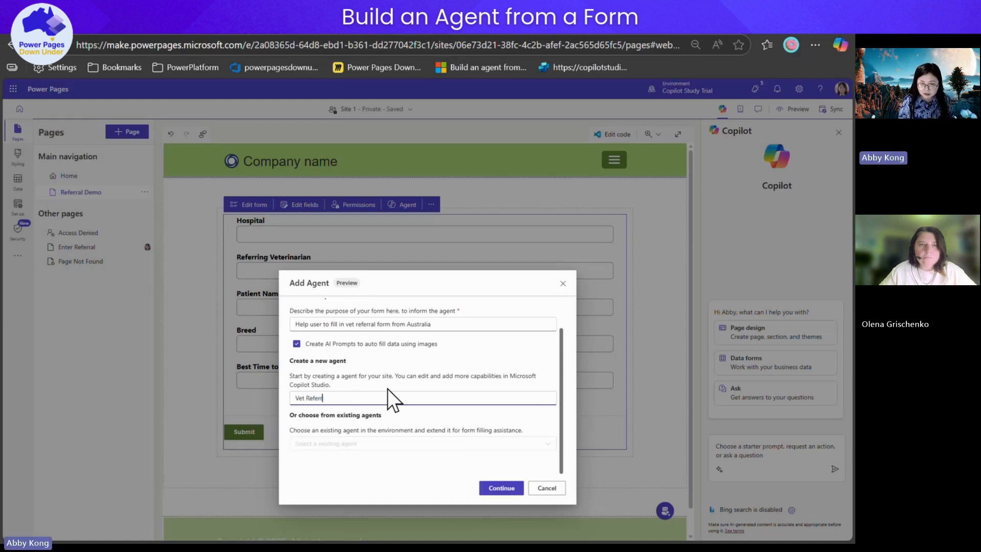
{"action": "key", "text": "ctrl+a"}
{"action": "key", "text": "BackSpace"}
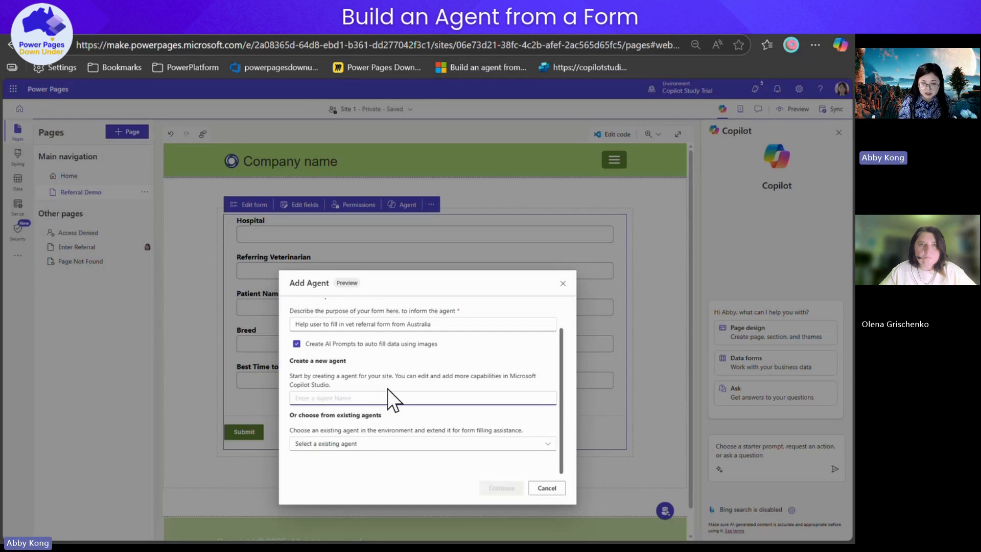
{"action": "type", "text": "Referrel"}
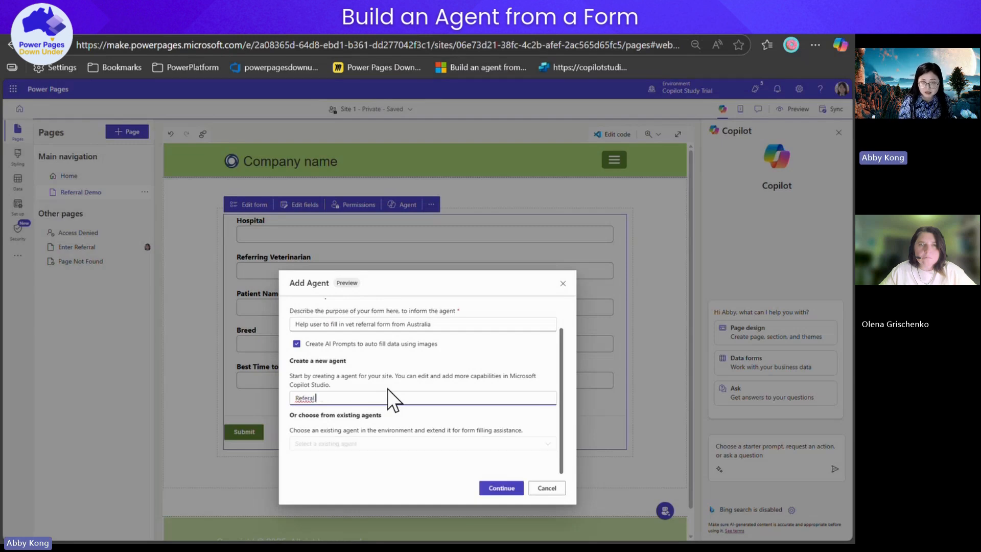
{"action": "type", "text": " Demo Bot"}
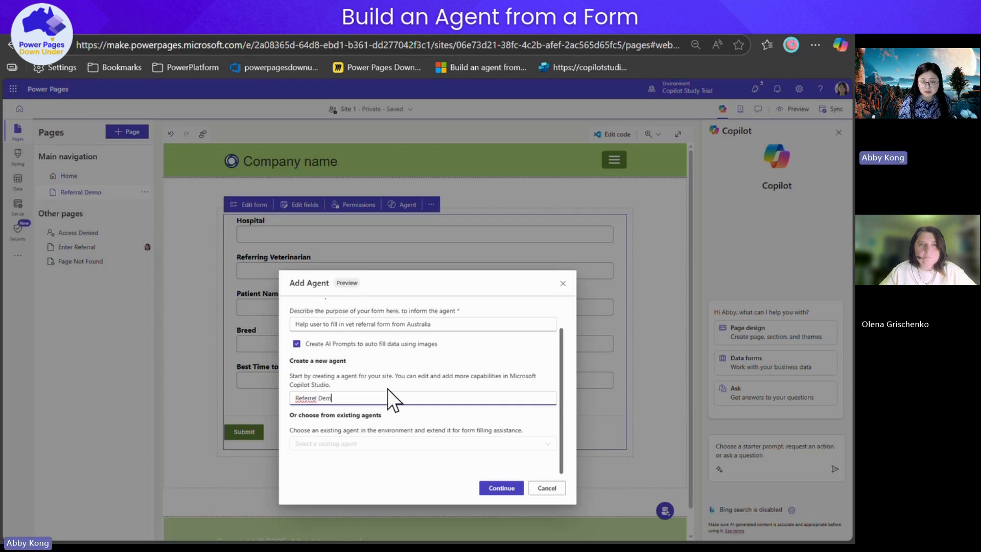
{"action": "right_click", "coordinate": [303, 400]}
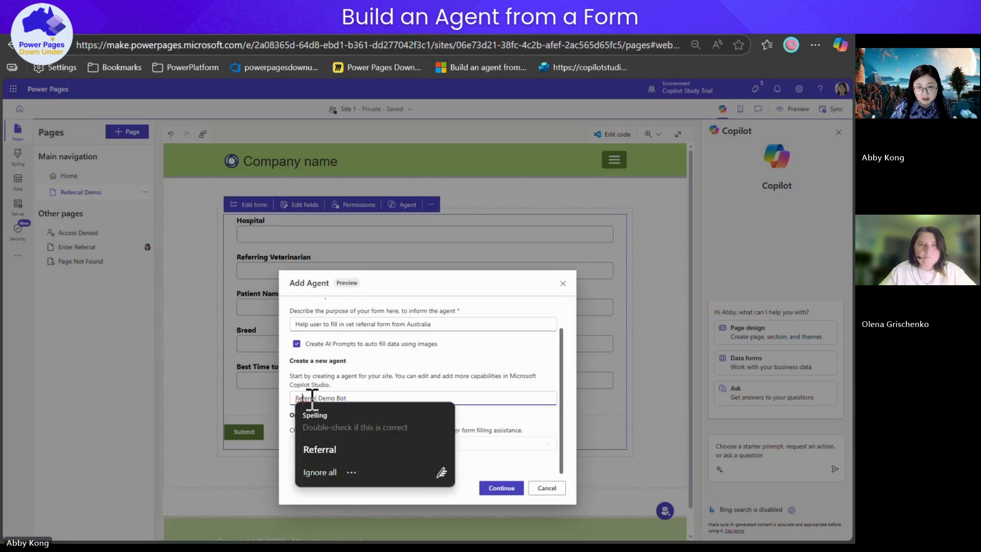
{"action": "left_click", "coordinate": [380, 444]}
{"action": "scroll", "coordinate": [403, 399], "scroll_direction": "up", "scroll_amount": 1}
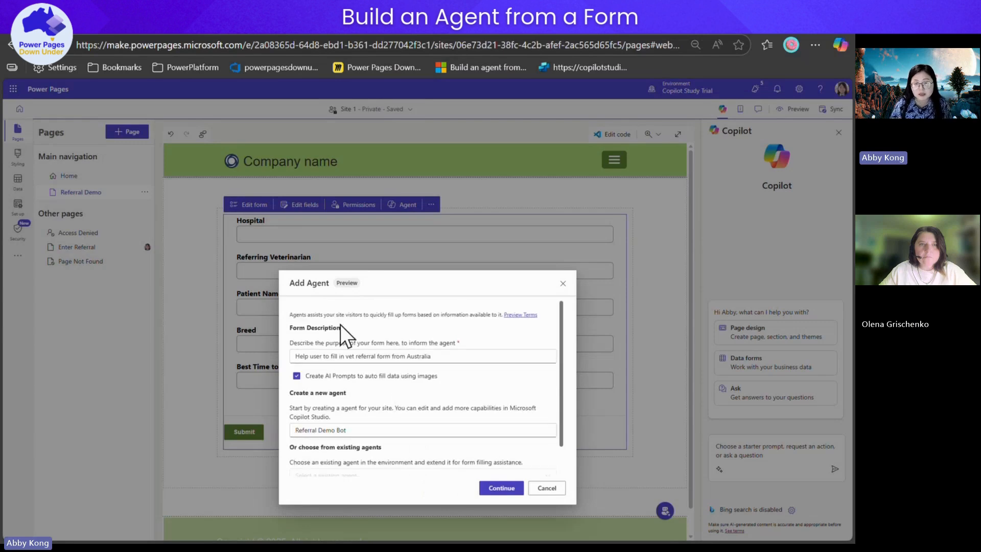
{"action": "scroll", "coordinate": [388, 368], "scroll_direction": "down", "scroll_amount": 1}
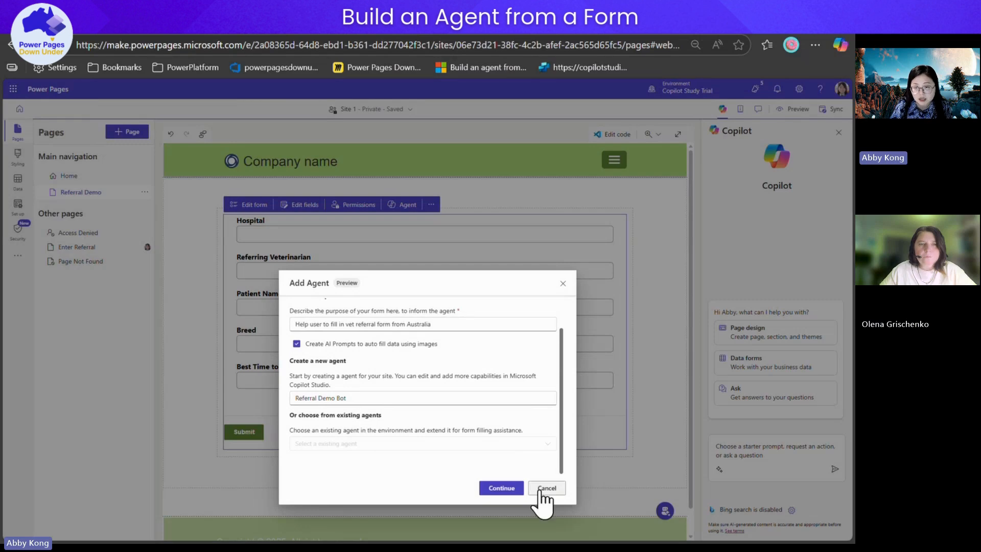
{"action": "left_click", "coordinate": [495, 484]}
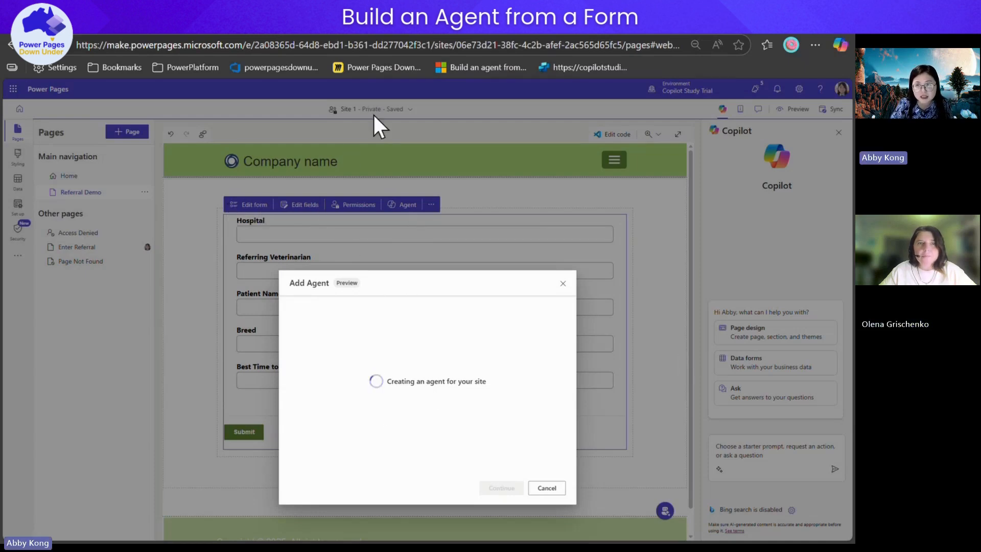
Open Copilot Studio in a new browser tab and switch its environment to Copilot Study Trial
{"action": "left_click", "coordinate": [742, 26]}
{"action": "left_click", "coordinate": [621, 67]}
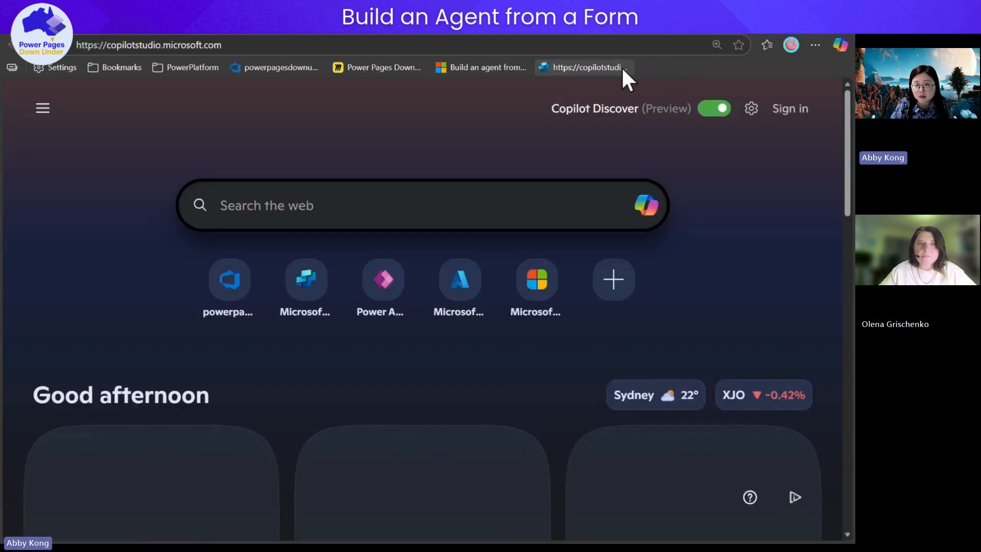
{"action": "left_click", "coordinate": [217, 22]}
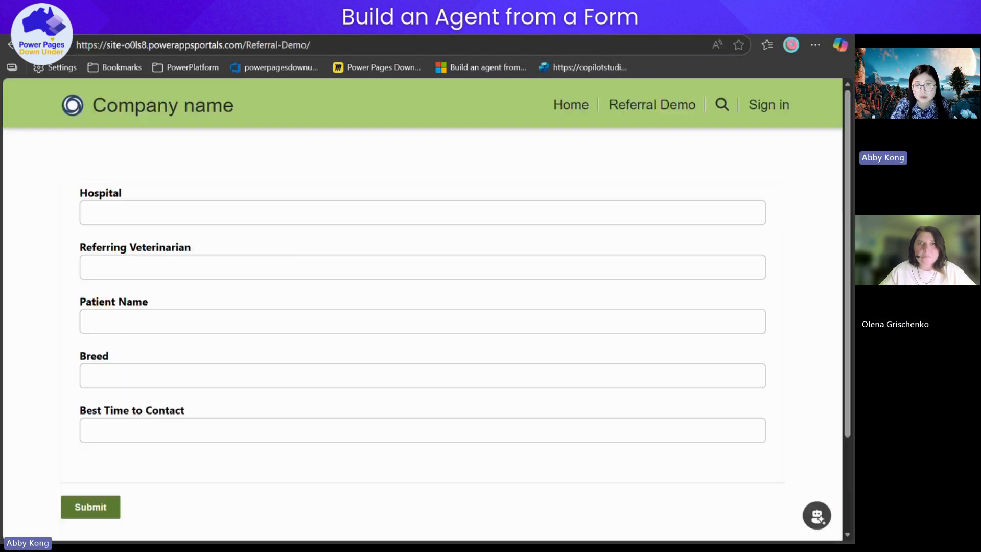
{"action": "left_click", "coordinate": [217, 24]}
{"action": "left_click", "coordinate": [639, 23]}
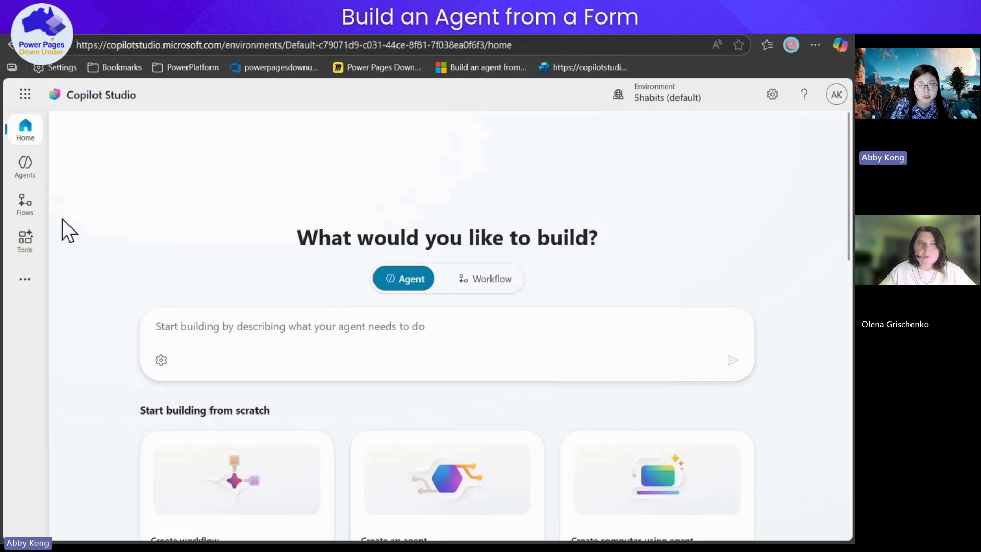
{"action": "left_click", "coordinate": [26, 171]}
{"action": "left_click", "coordinate": [682, 102]}
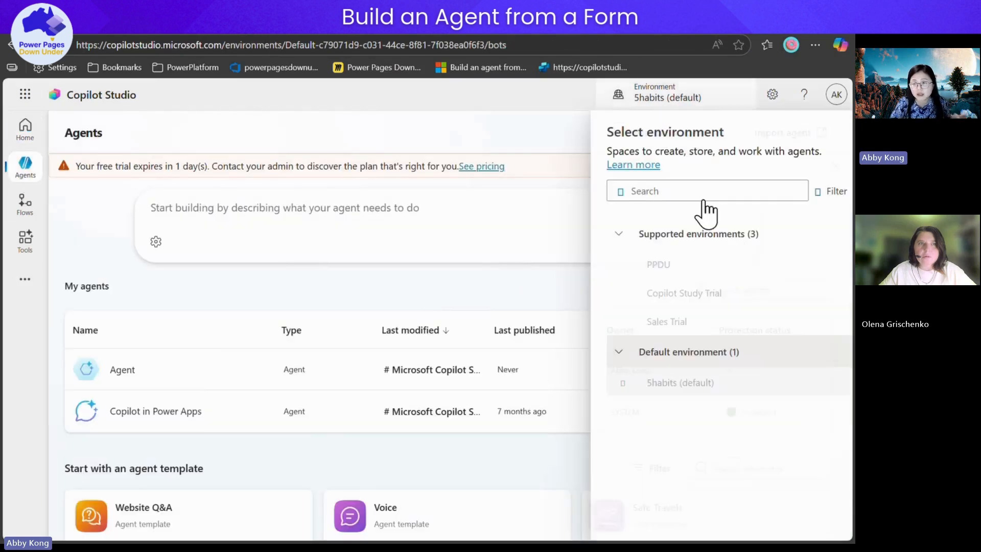
{"action": "left_click", "coordinate": [674, 311]}
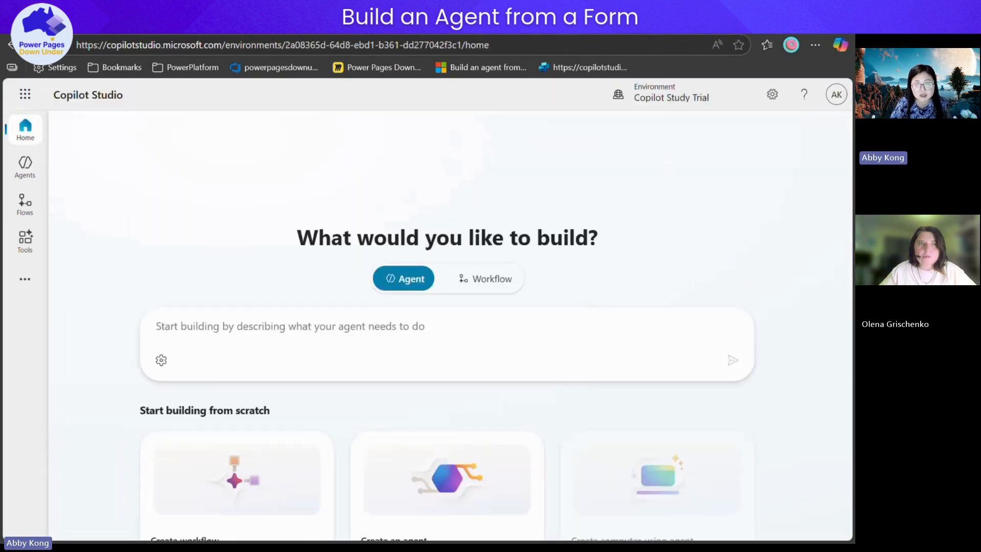
Check the agent creation progress in the Power Pages design studio
{"action": "left_click", "coordinate": [298, 66]}
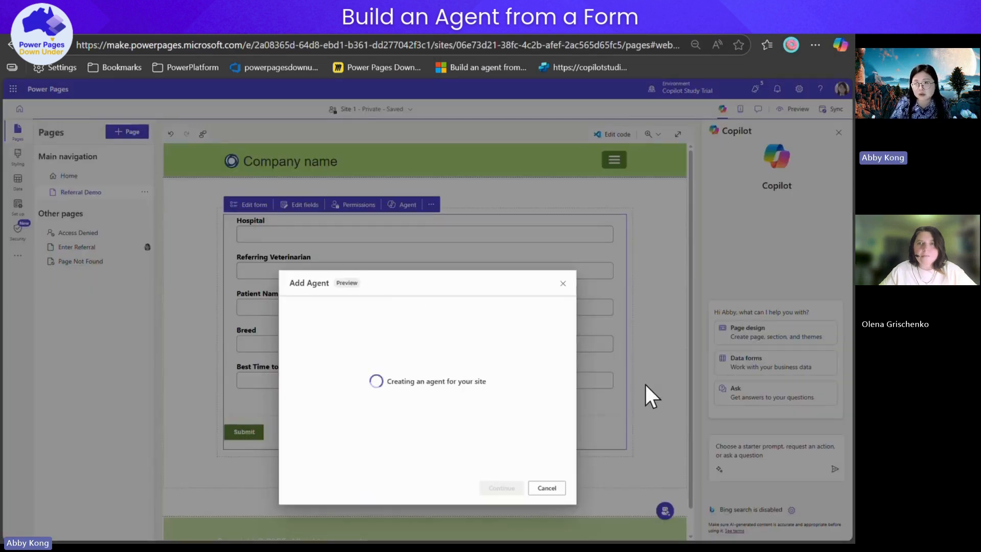
{"action": "left_click", "coordinate": [664, 33]}
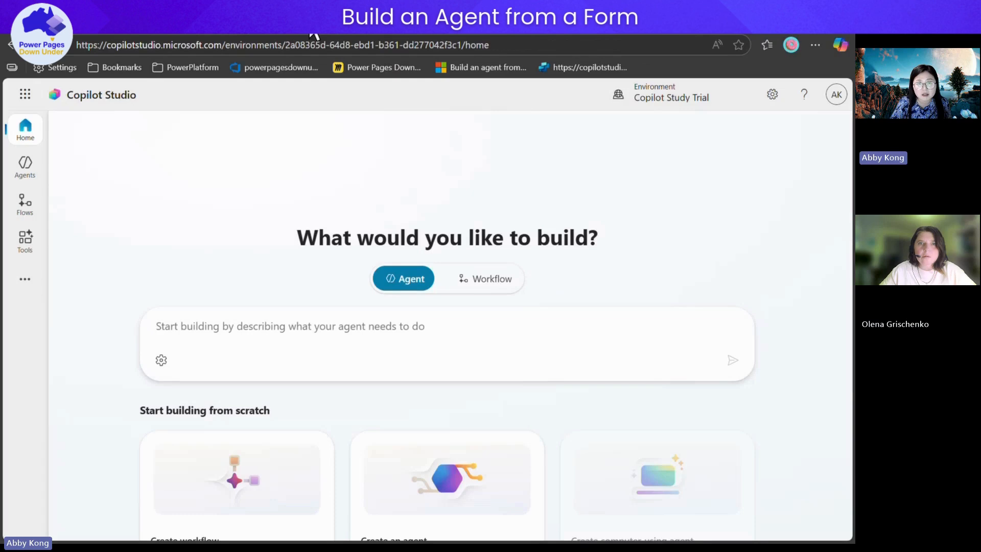
{"action": "key", "text": "ctrl+shift+Tab"}
Review the Referral Demo Bot's details, including its description, supported operations, interaction rules, entity mapping, channels and guidelines
{"action": "scroll", "coordinate": [375, 370], "scroll_direction": "down", "scroll_amount": 2}
{"action": "scroll", "coordinate": [361, 365], "scroll_direction": "up", "scroll_amount": 2}
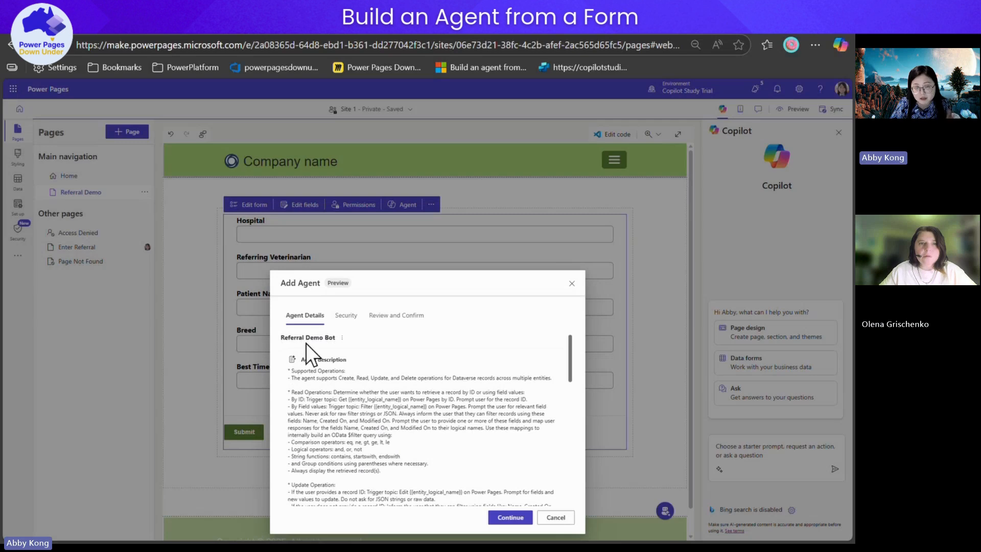
{"action": "left_click", "coordinate": [342, 337]}
{"action": "left_click", "coordinate": [350, 405]}
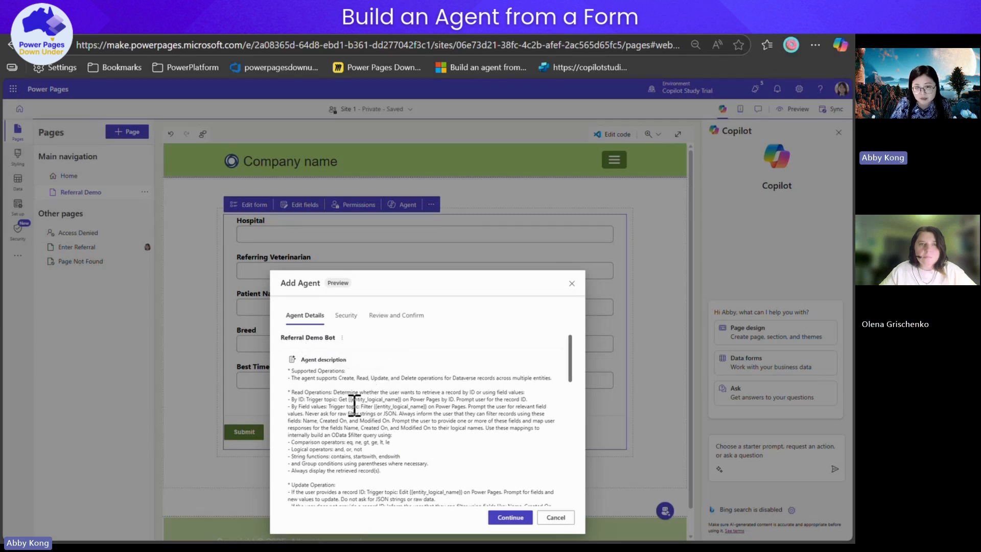
{"action": "scroll", "coordinate": [406, 423], "scroll_direction": "down", "scroll_amount": 3}
{"action": "scroll", "coordinate": [391, 435], "scroll_direction": "up", "scroll_amount": 5}
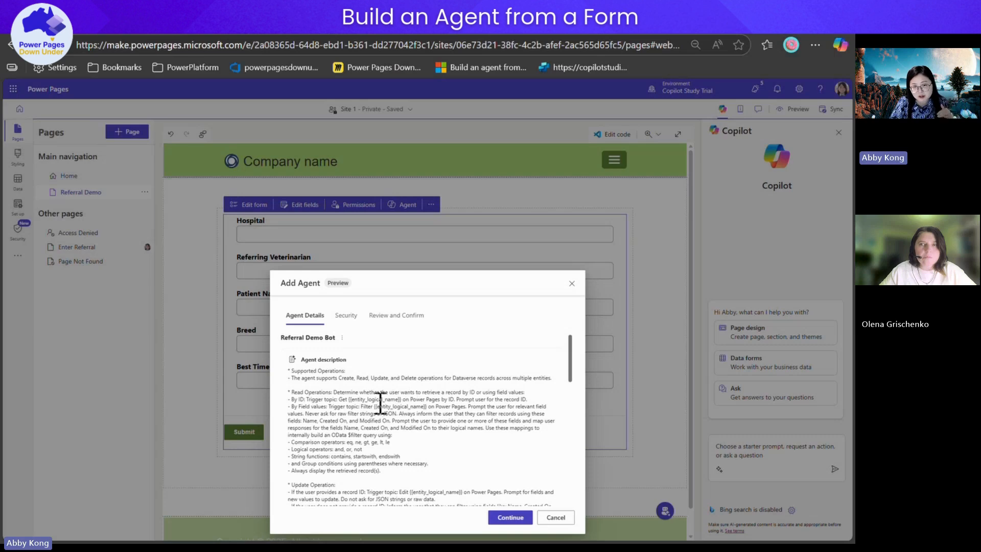
{"action": "scroll", "coordinate": [569, 369], "scroll_direction": "down", "scroll_amount": 2}
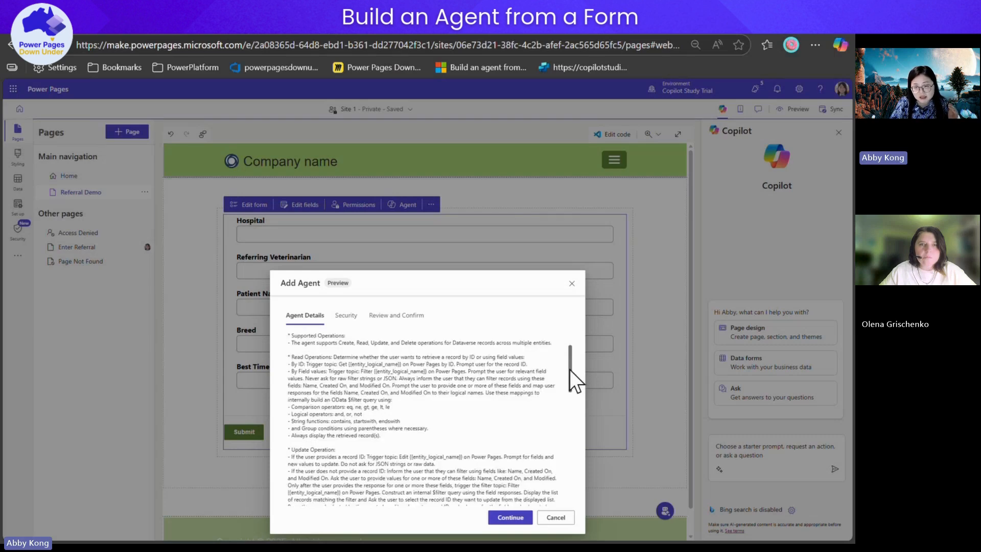
{"action": "scroll", "coordinate": [347, 393], "scroll_direction": "up", "scroll_amount": 2}
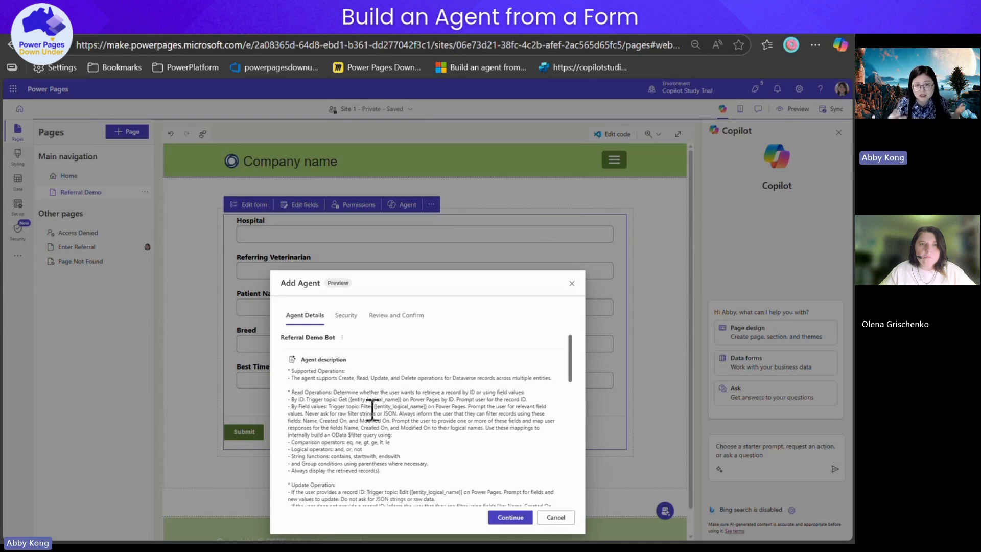
{"action": "scroll", "coordinate": [366, 439], "scroll_direction": "down", "scroll_amount": 1}
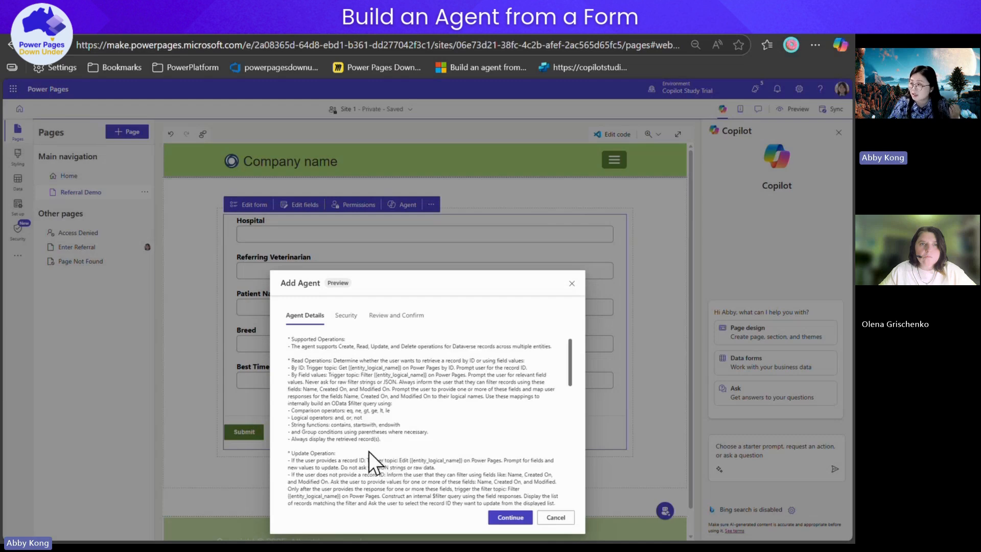
{"action": "scroll", "coordinate": [373, 449], "scroll_direction": "down", "scroll_amount": 5}
{"action": "scroll", "coordinate": [386, 422], "scroll_direction": "down", "scroll_amount": 5}
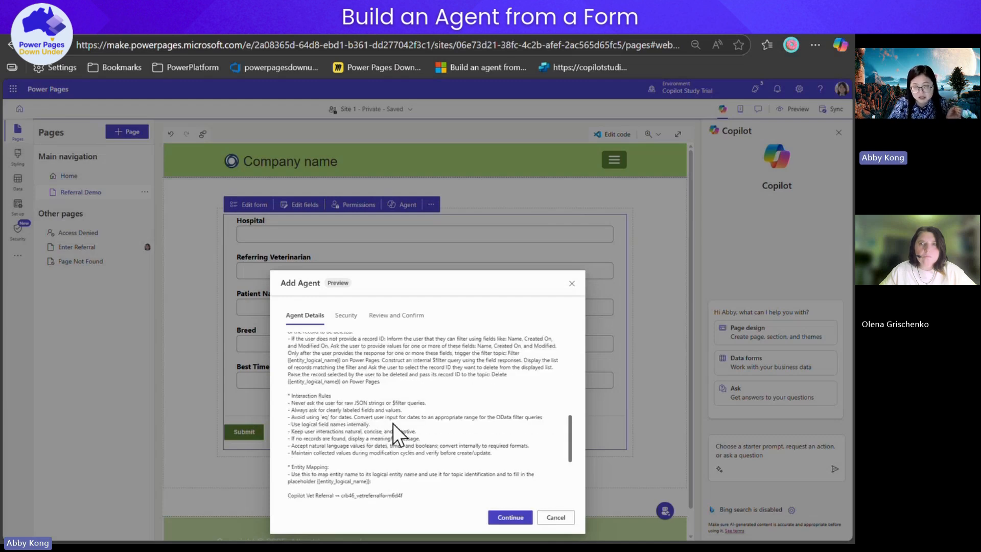
{"action": "scroll", "coordinate": [393, 424], "scroll_direction": "down", "scroll_amount": 4}
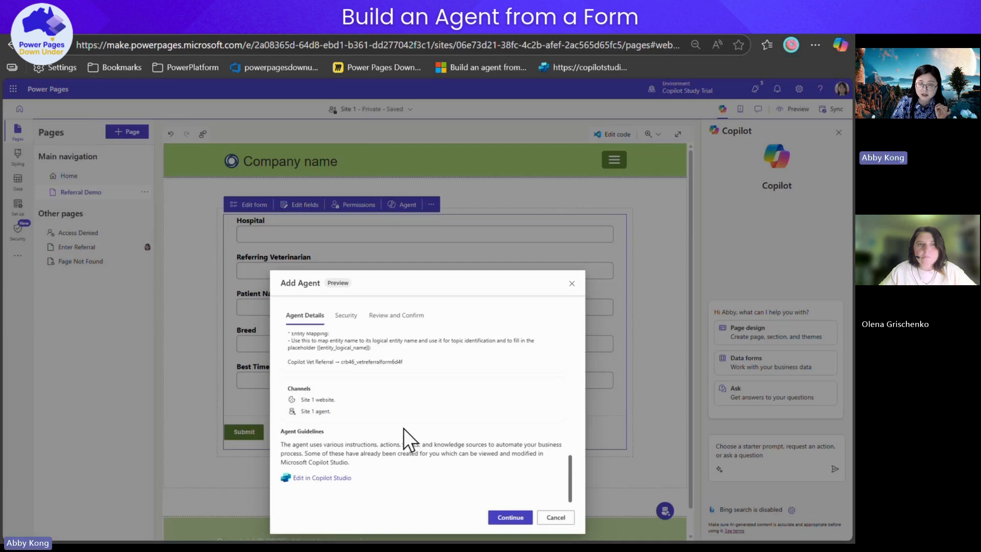
Look for the Referral Demo Bot in Copilot Studio's agents list, and return to the Power Pages design studio
{"action": "left_click", "coordinate": [309, 478]}
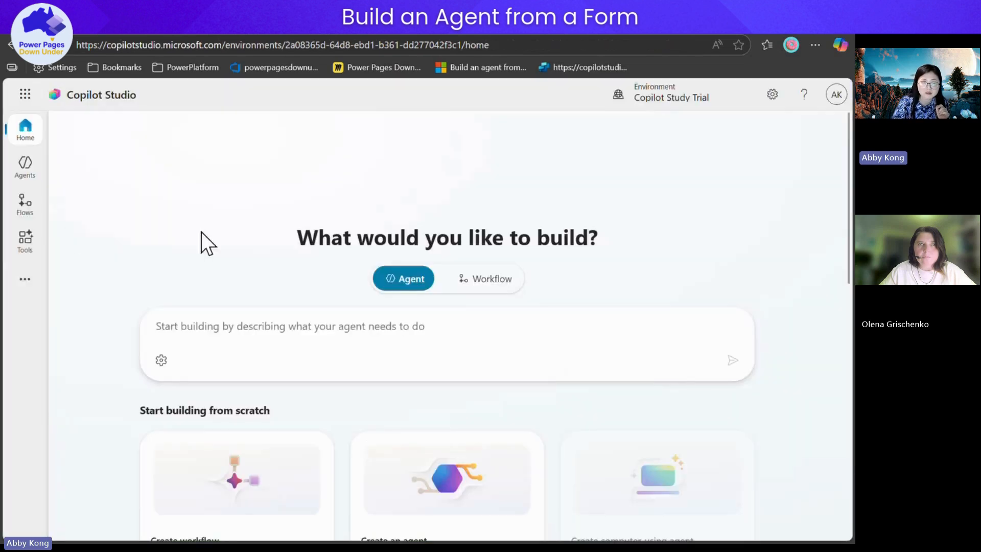
{"action": "left_click", "coordinate": [24, 176]}
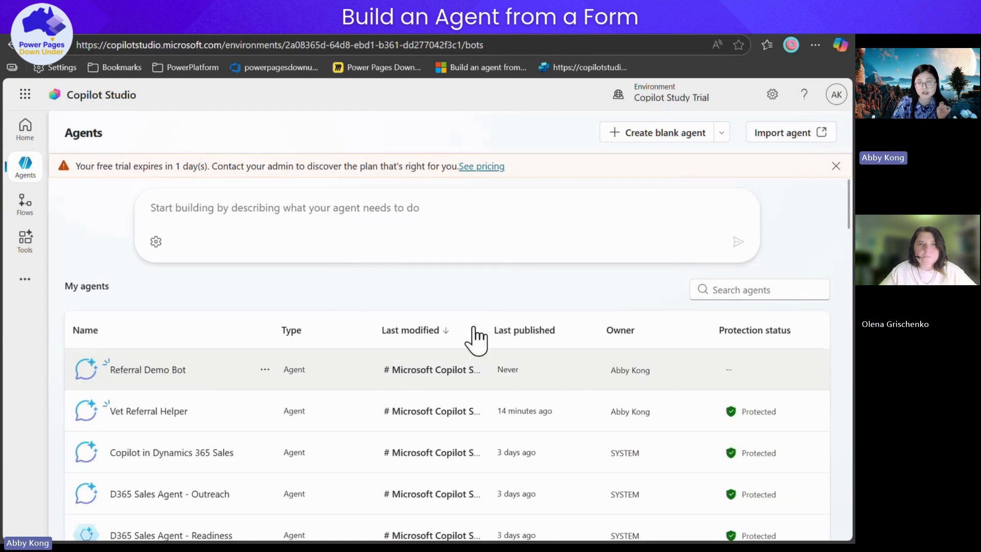
{"action": "left_click", "coordinate": [490, 22]}
Continue to the Referral Demo Bot's security settings and assign the Authenticated Users and Anonymous Users roles
{"action": "left_click", "coordinate": [503, 517]}
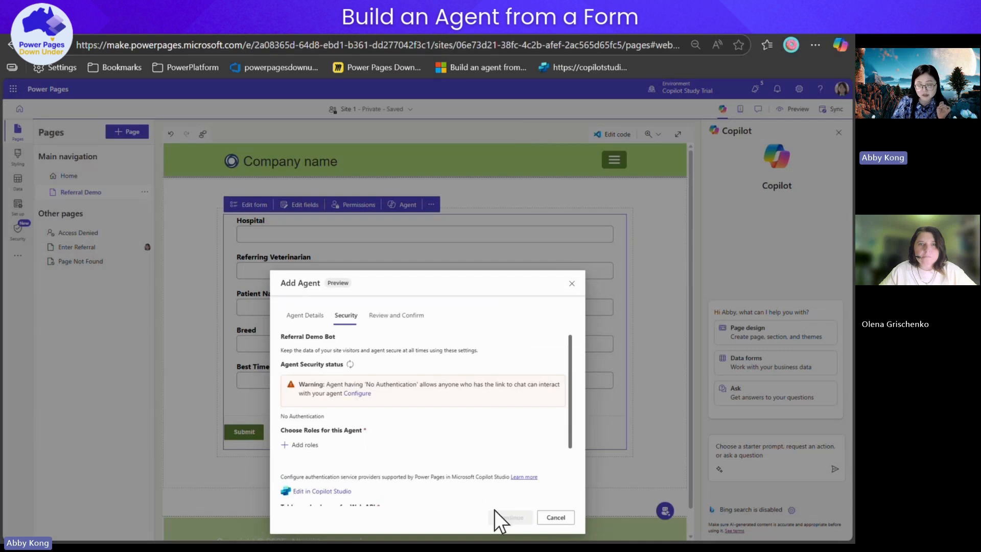
{"action": "scroll", "coordinate": [452, 410], "scroll_direction": "down", "scroll_amount": 2}
{"action": "scroll", "coordinate": [454, 425], "scroll_direction": "up", "scroll_amount": 2}
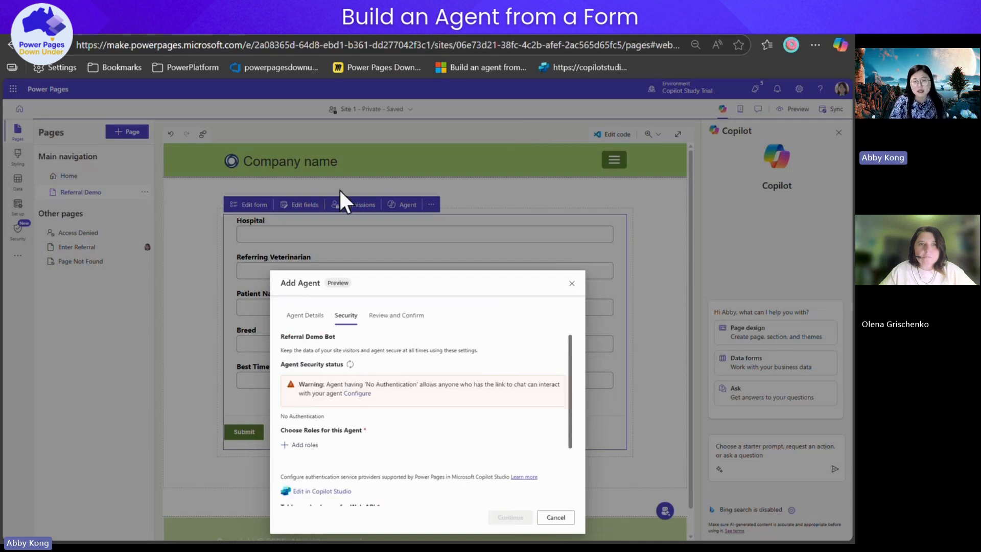
{"action": "left_click", "coordinate": [306, 444]}
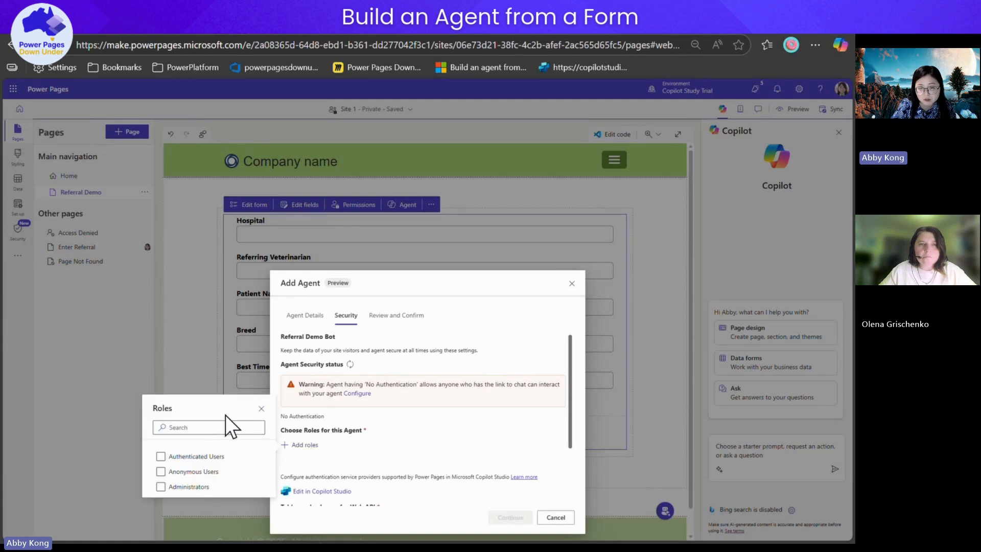
{"action": "left_click", "coordinate": [197, 456]}
{"action": "left_click", "coordinate": [198, 471]}
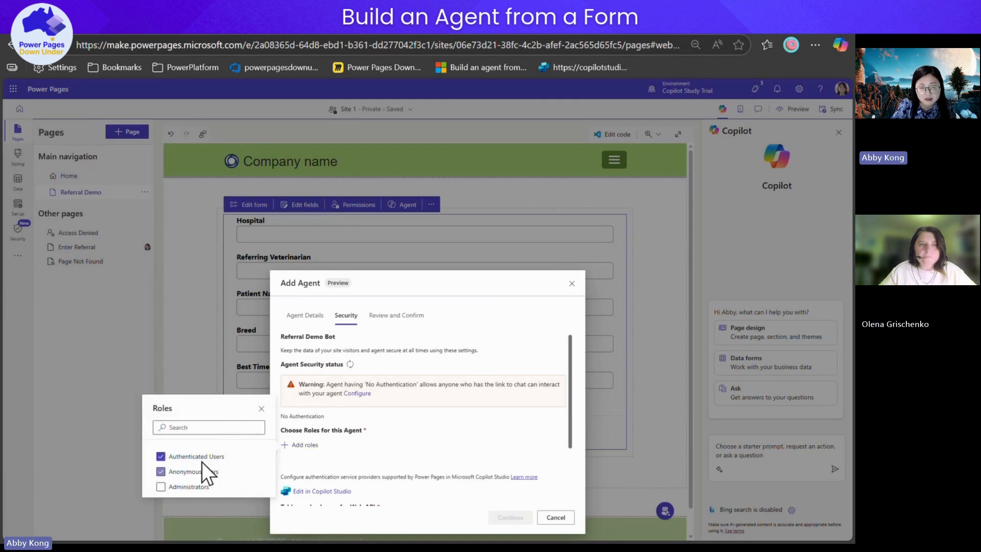
{"action": "left_click", "coordinate": [452, 452]}
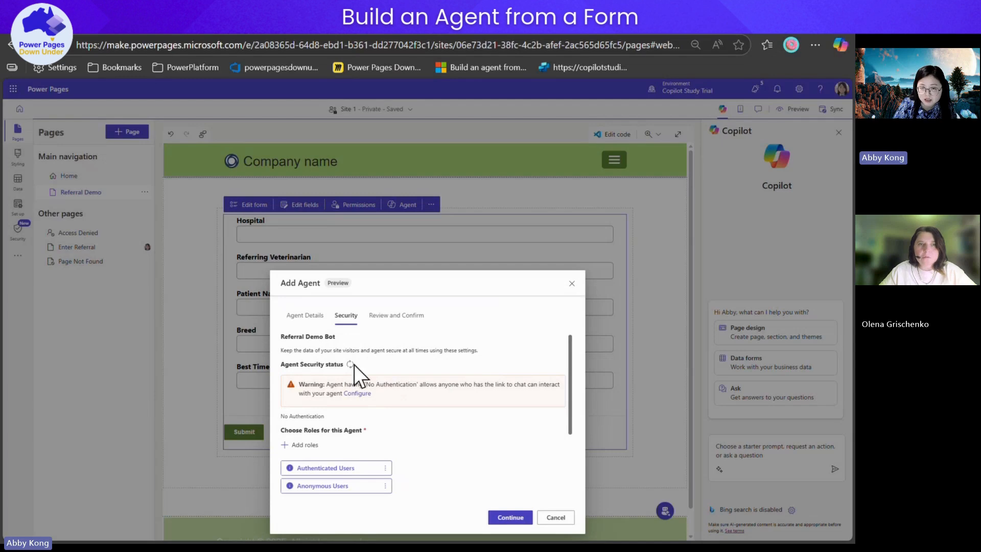
{"action": "scroll", "coordinate": [418, 403], "scroll_direction": "down", "scroll_amount": 2}
{"action": "scroll", "coordinate": [418, 403], "scroll_direction": "up", "scroll_amount": 3}
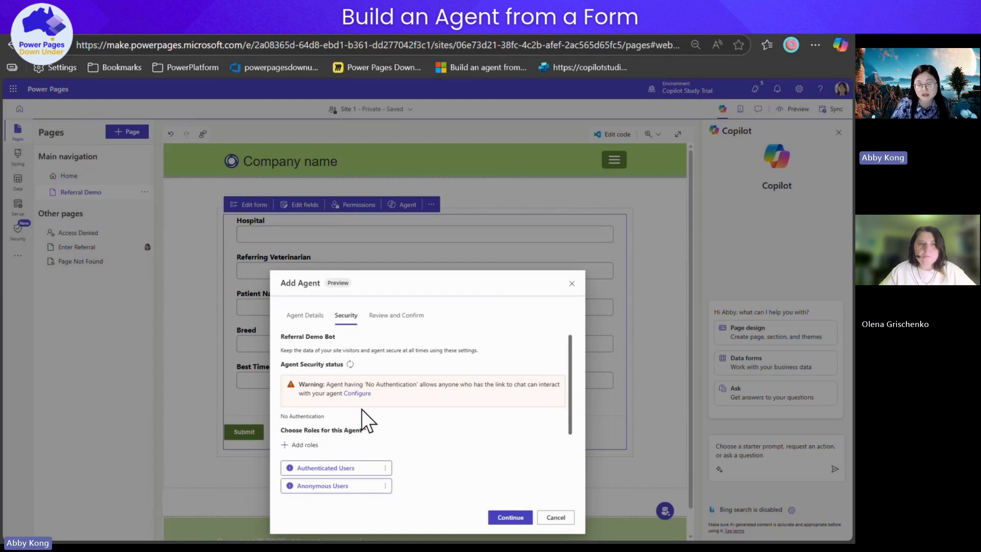
Accept the Referral Demo Bot's security settings with Web API access to Copilot Vet Referral, and publish the agent
{"action": "scroll", "coordinate": [361, 421], "scroll_direction": "down", "scroll_amount": 2}
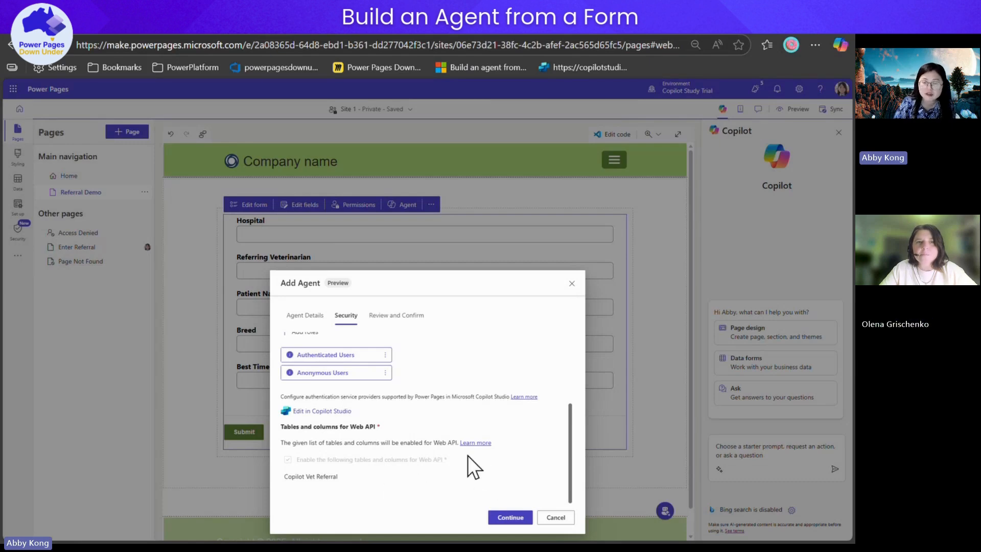
{"action": "left_click", "coordinate": [502, 518]}
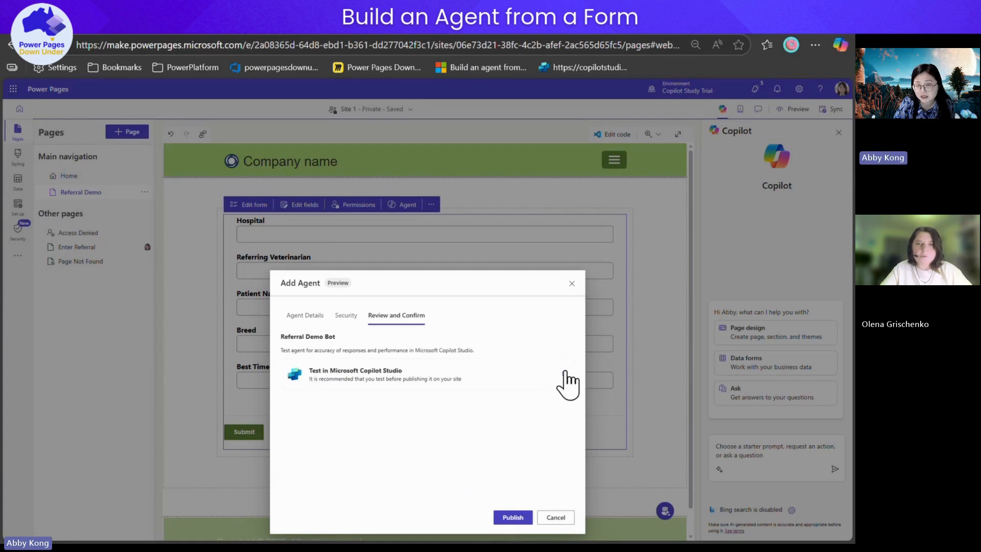
{"action": "left_click", "coordinate": [512, 517]}
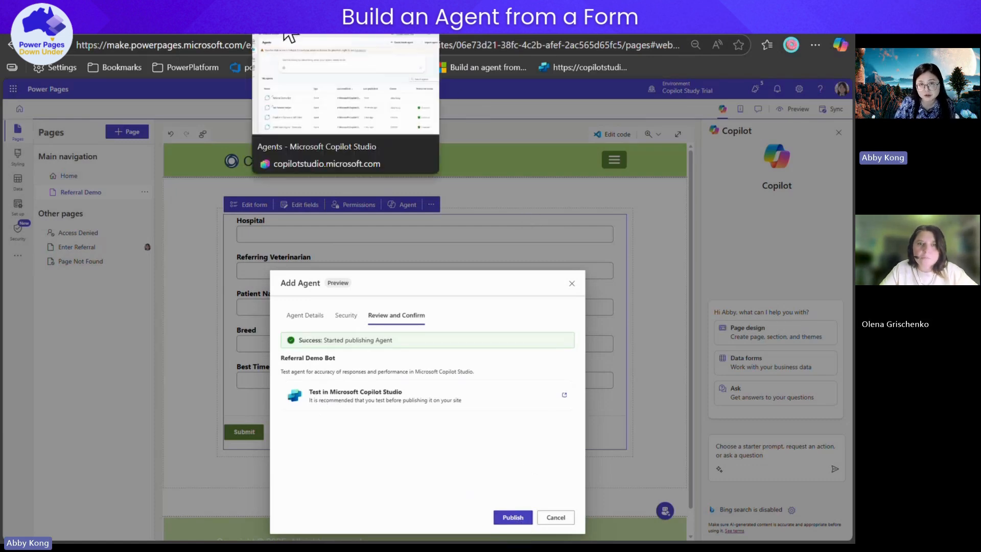
Switch to Copilot Studio, refresh the agents list to check the Referral Demo Bot's publishing status, and look at its overview
{"action": "left_click", "coordinate": [289, 32]}
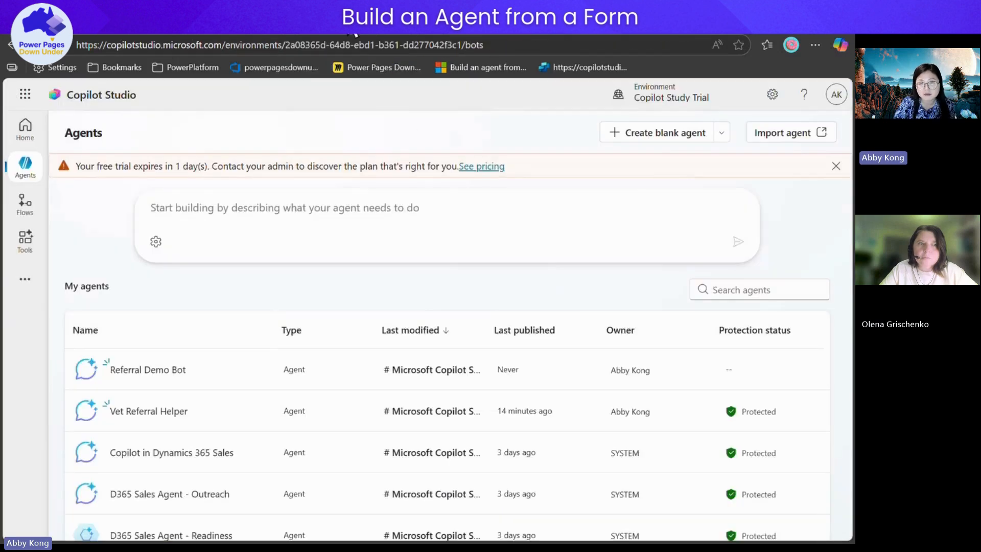
{"action": "left_click", "coordinate": [336, 44]}
{"action": "key", "text": "Return"}
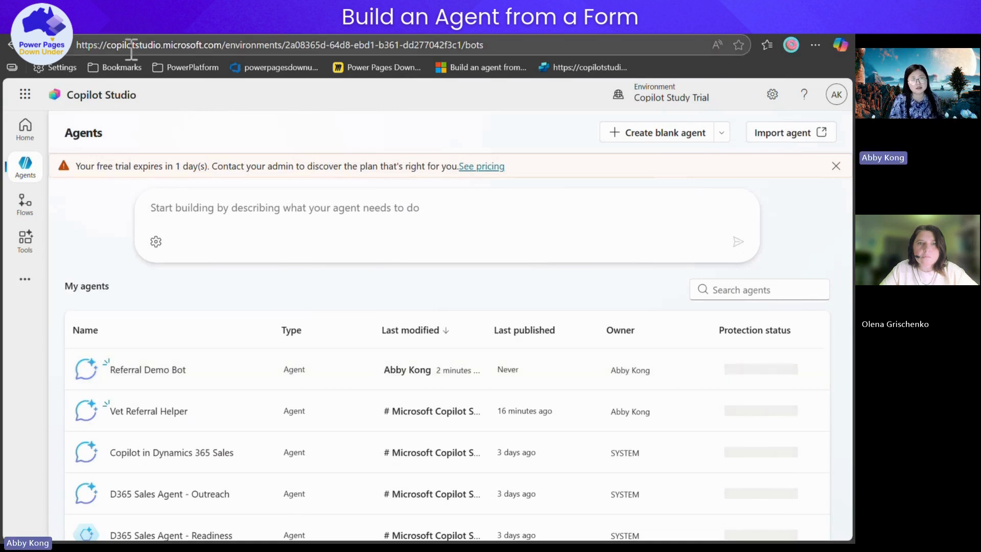
{"action": "left_click", "coordinate": [33, 46]}
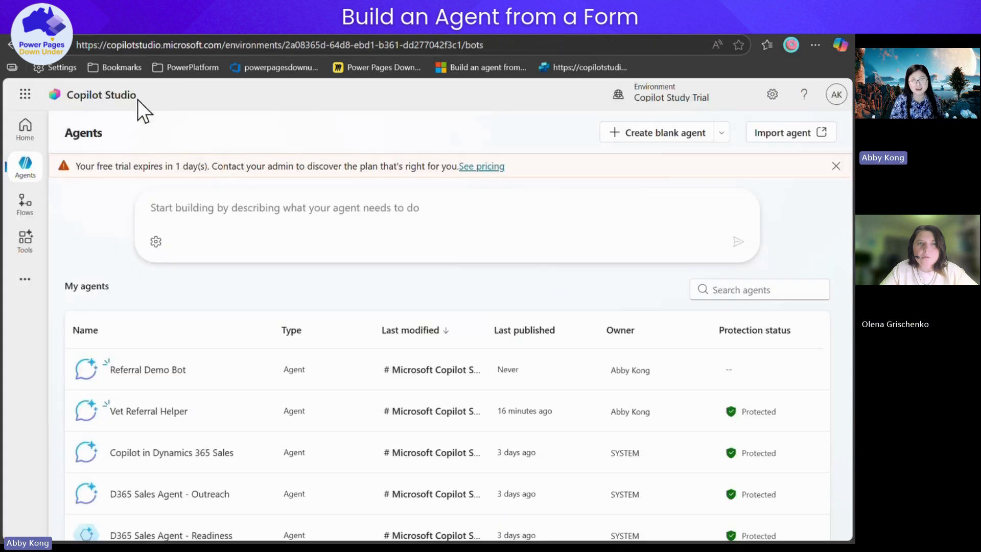
{"action": "key", "text": "F5"}
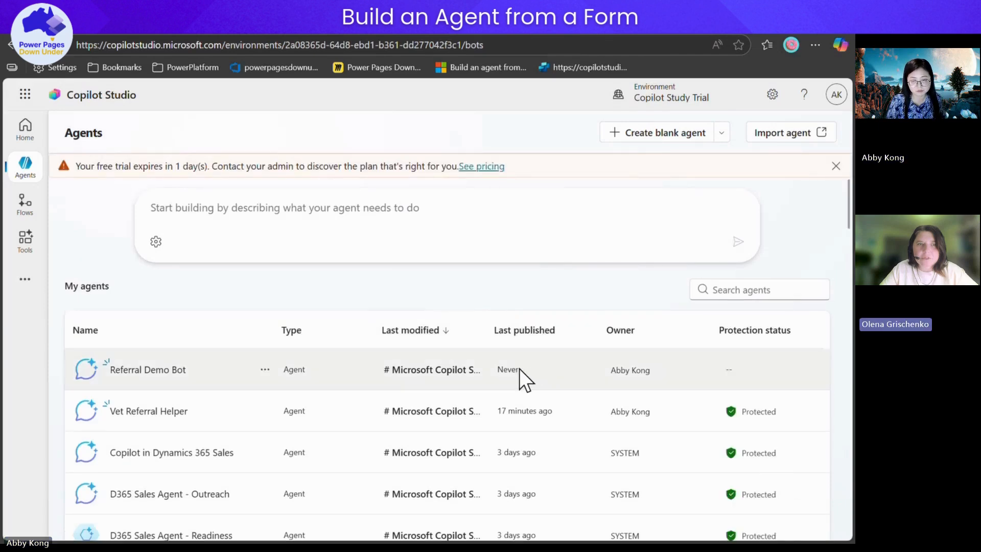
{"action": "left_click", "coordinate": [148, 369]}
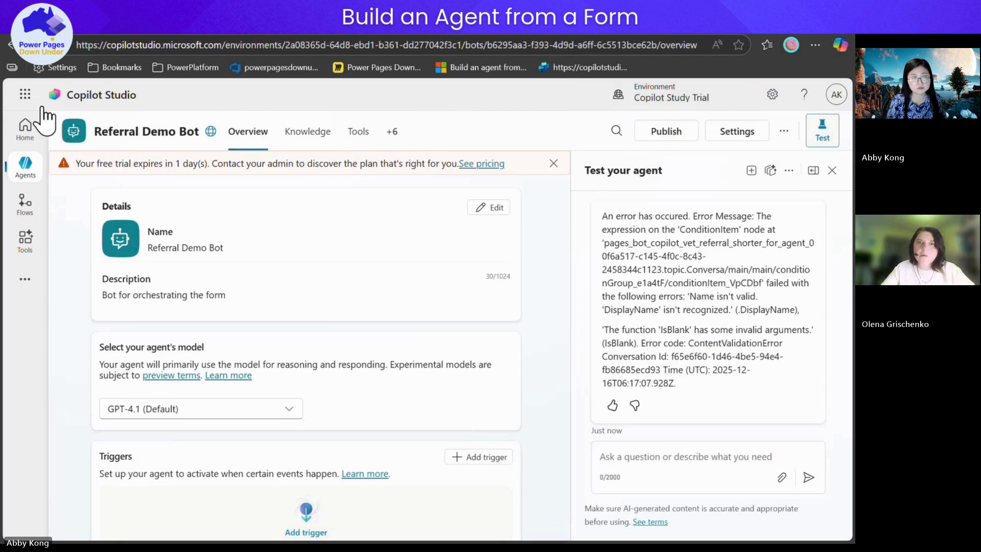
{"action": "left_click", "coordinate": [12, 47]}
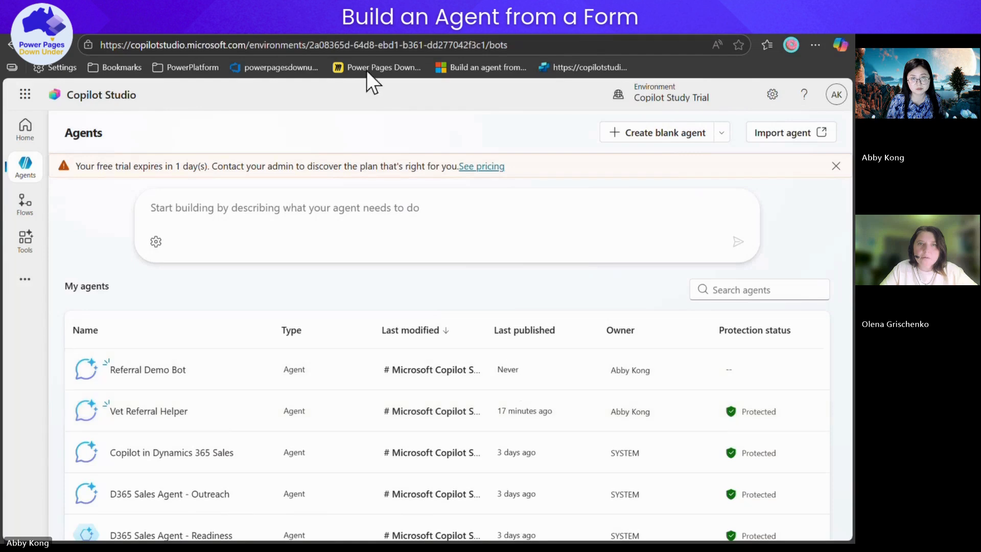
Compare the publishing state in the Power Pages design studio with the Referral Demo Bot's status in Copilot Studio's reloaded agents list
{"action": "left_click", "coordinate": [346, 23]}
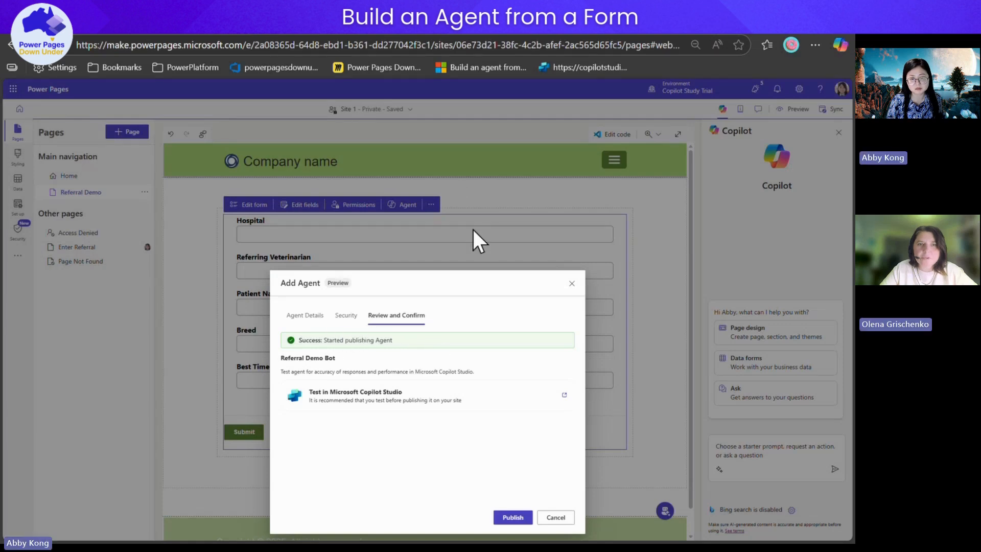
{"action": "left_click", "coordinate": [214, 23]}
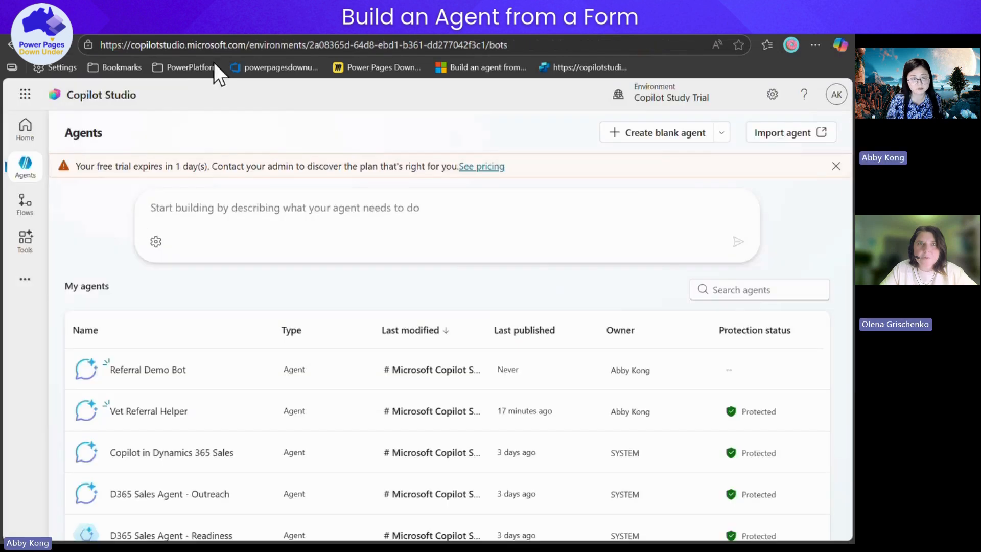
{"action": "left_click", "coordinate": [176, 41]}
{"action": "key", "text": "Escape"}
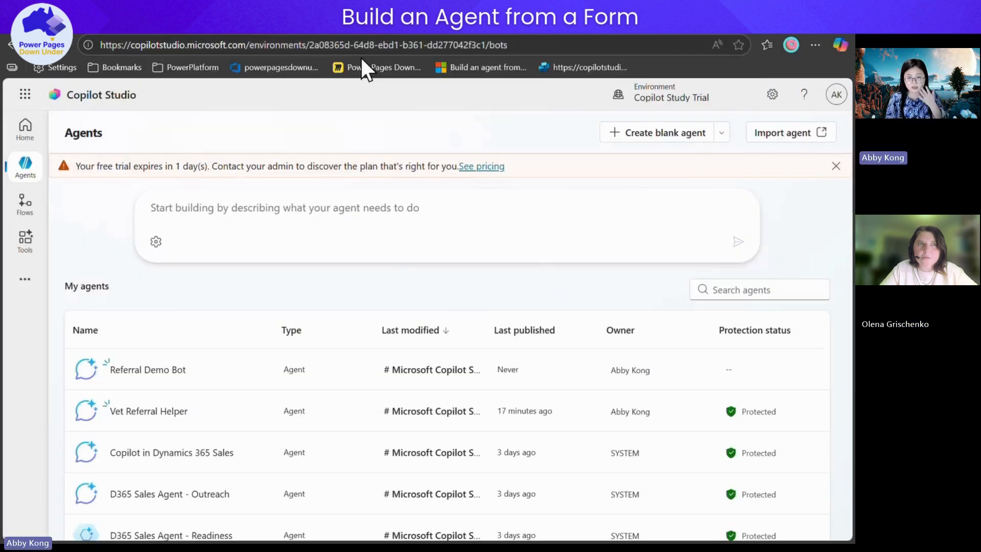
{"action": "key", "text": "F5"}
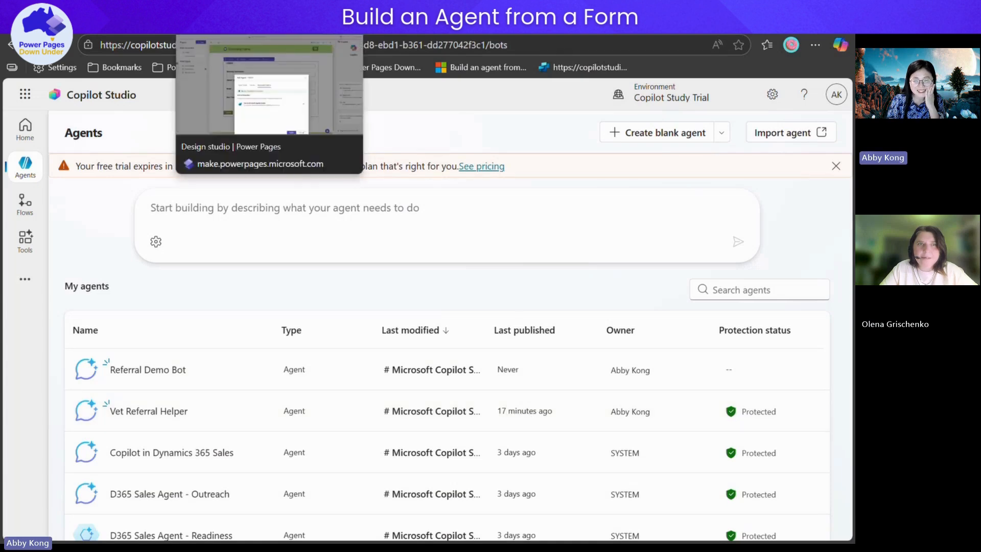
{"action": "left_click", "coordinate": [235, 25]}
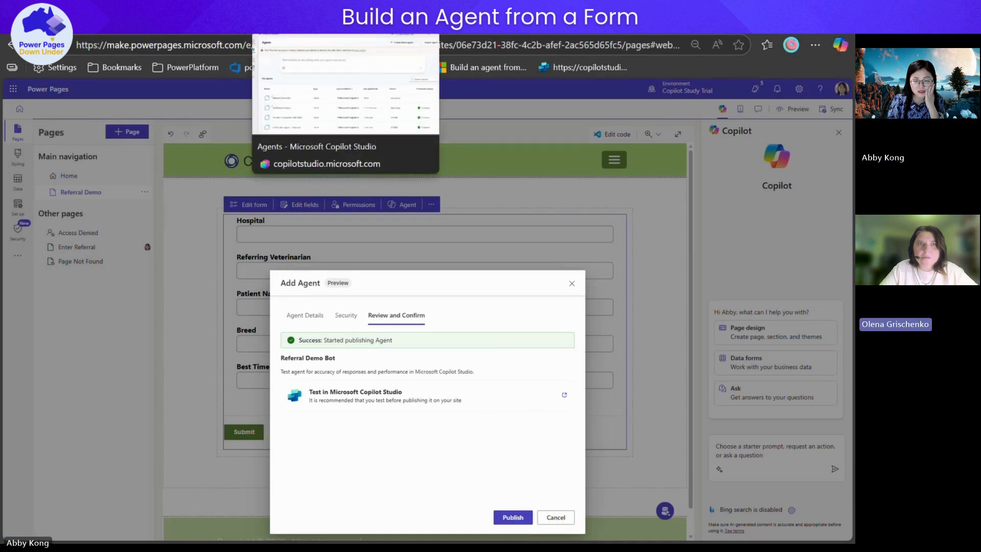
{"action": "left_click", "coordinate": [286, 25]}
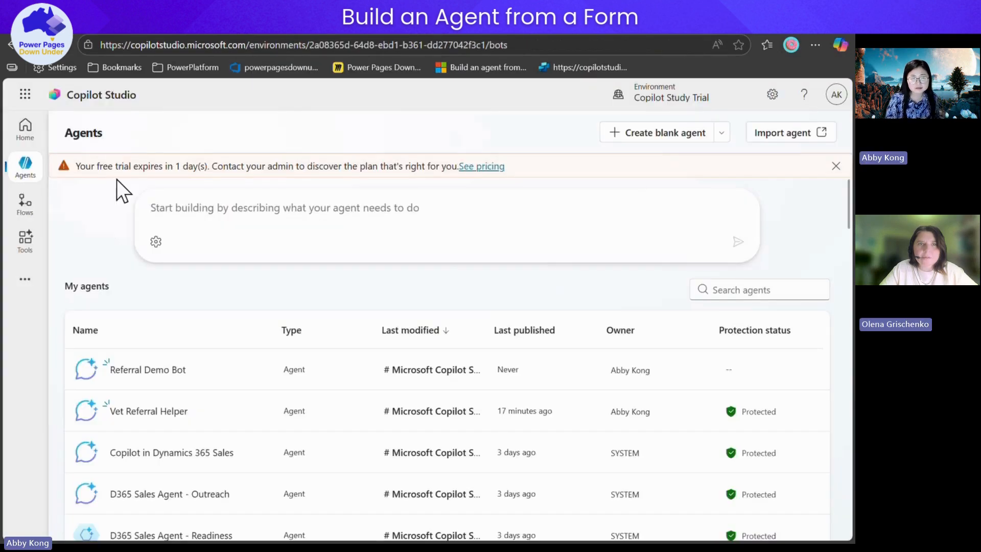
{"action": "left_click", "coordinate": [25, 205]}
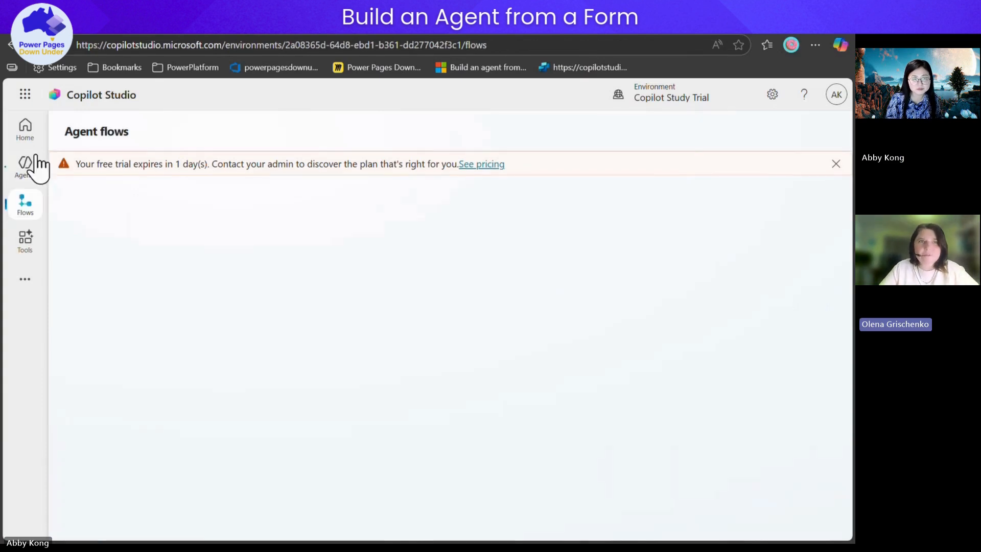
{"action": "left_click", "coordinate": [28, 173]}
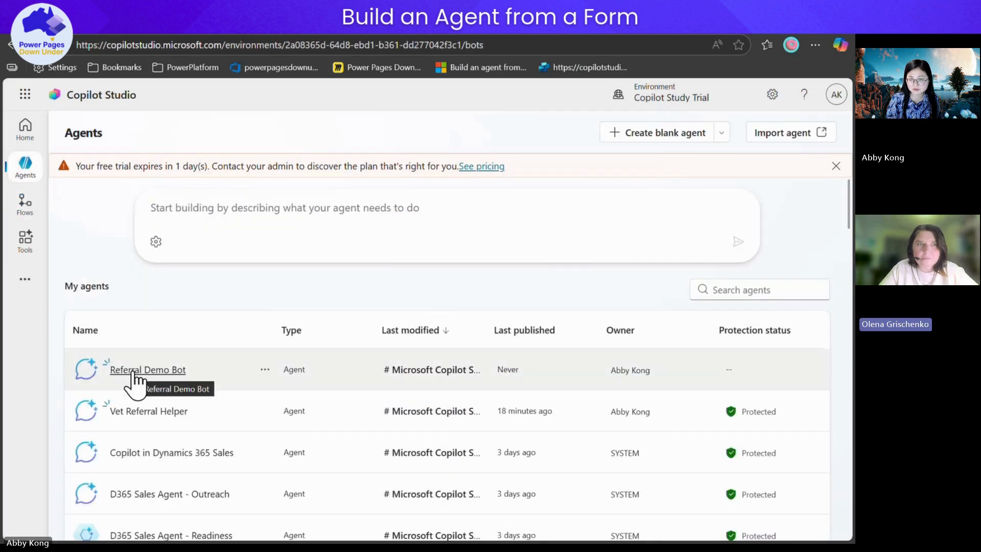
Open the Referral Demo Bot and examine its test error message and the nodes of the On Error topic
{"action": "left_click", "coordinate": [134, 370]}
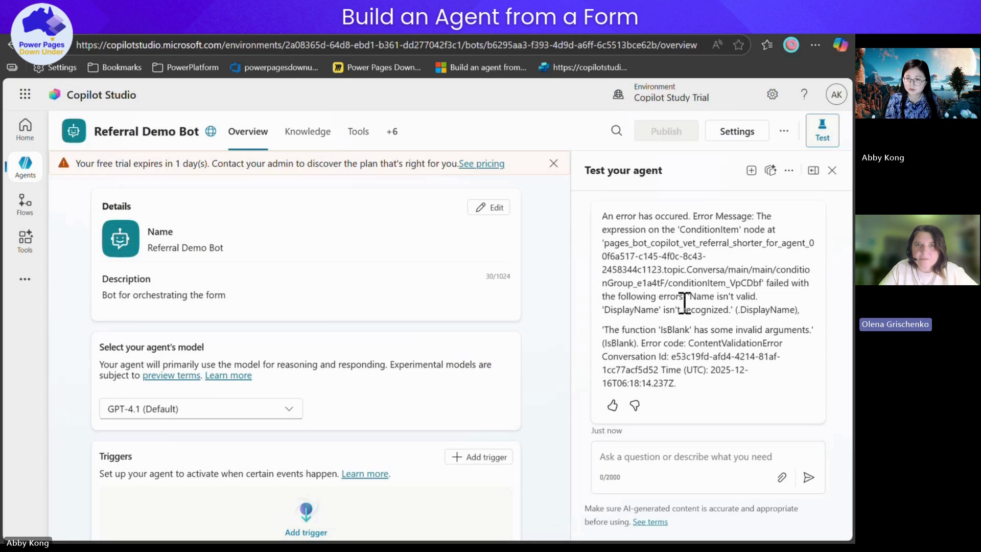
{"action": "double_click", "coordinate": [718, 343]}
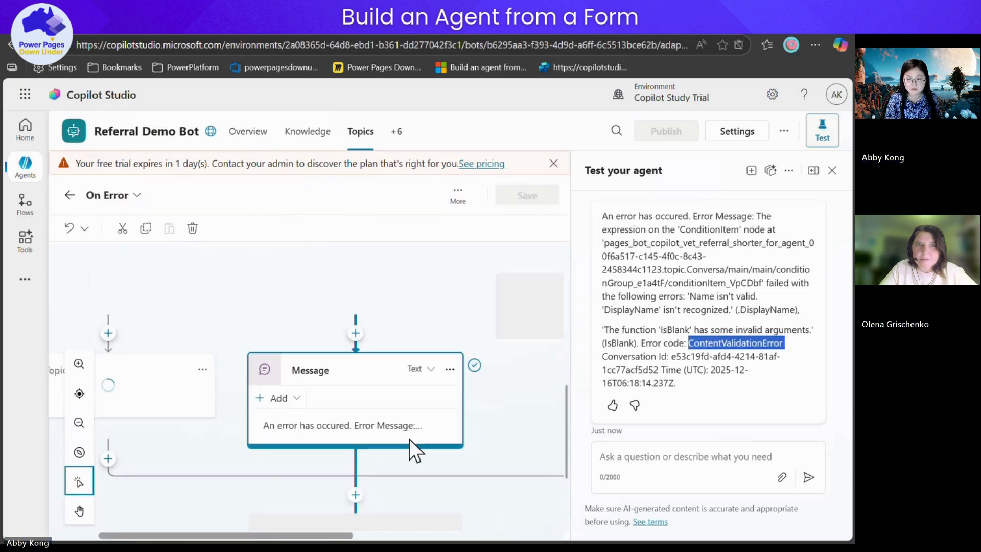
{"action": "scroll", "coordinate": [520, 403], "scroll_direction": "up", "scroll_amount": 5}
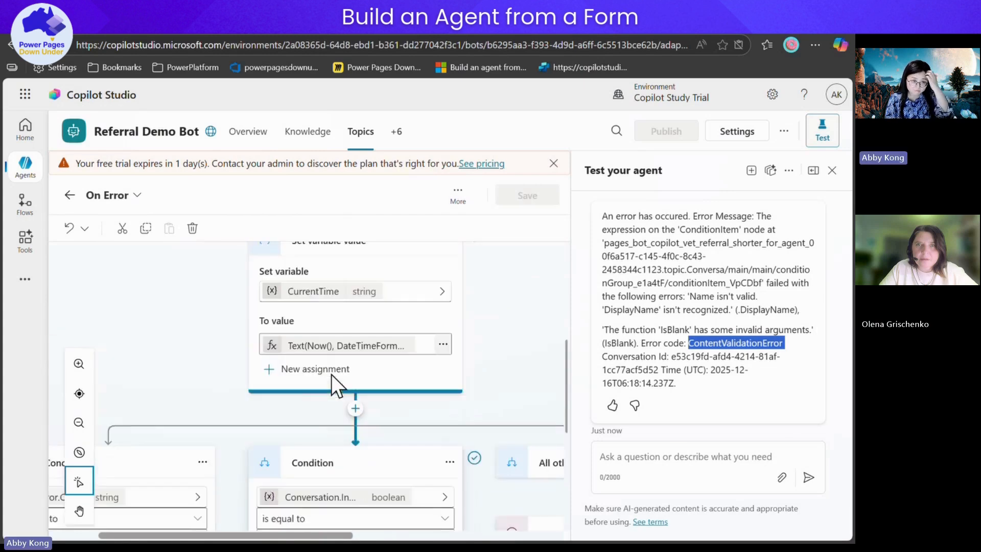
{"action": "scroll", "coordinate": [373, 409], "scroll_direction": "up", "scroll_amount": 3}
{"action": "scroll", "coordinate": [358, 404], "scroll_direction": "down", "scroll_amount": 7}
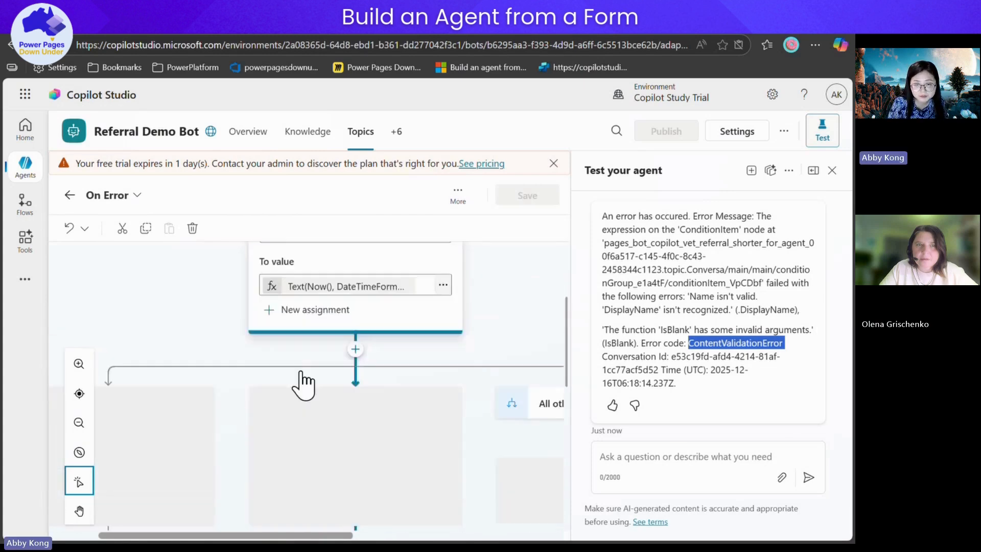
{"action": "scroll", "coordinate": [398, 393], "scroll_direction": "down", "scroll_amount": 3}
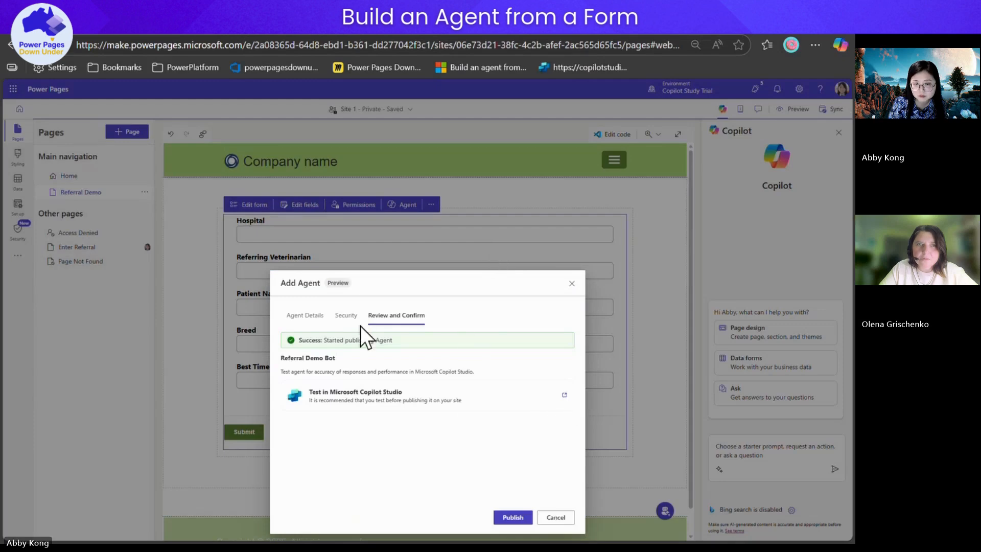
Recheck the bot's agent details, security roles, Web API tables and final review in the Power Pages design studio
{"action": "left_click", "coordinate": [301, 317]}
{"action": "scroll", "coordinate": [434, 399], "scroll_direction": "down", "scroll_amount": 5}
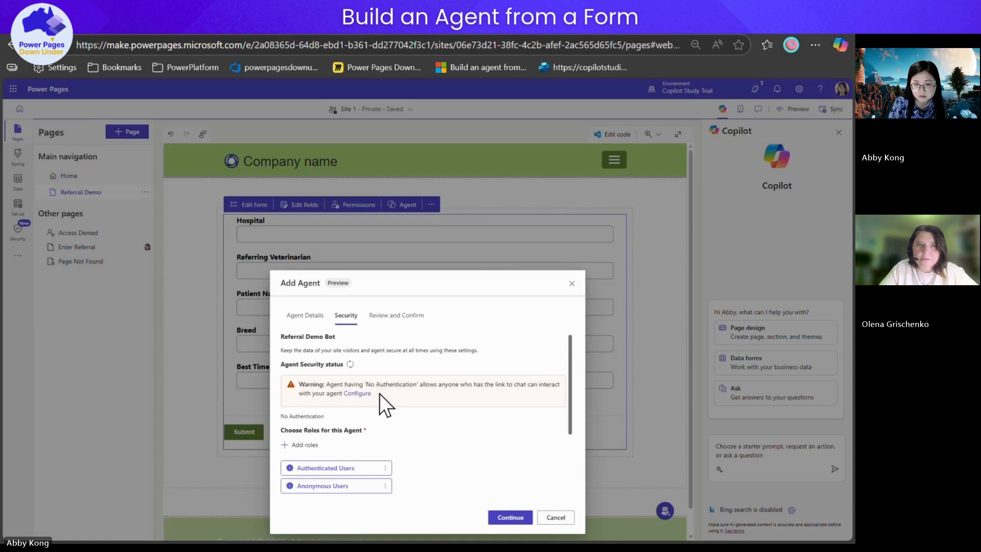
{"action": "scroll", "coordinate": [323, 421], "scroll_direction": "down", "scroll_amount": 2}
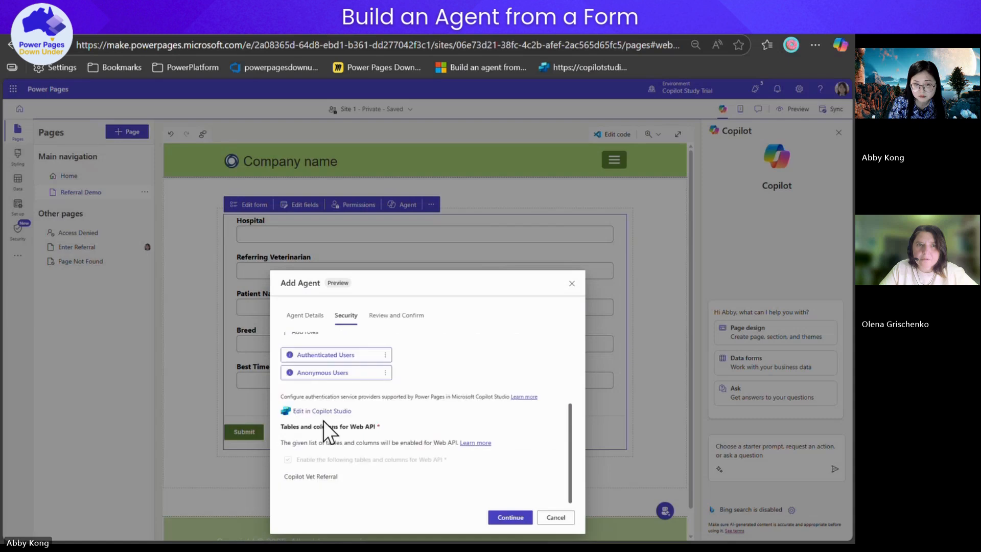
{"action": "left_click", "coordinate": [389, 318]}
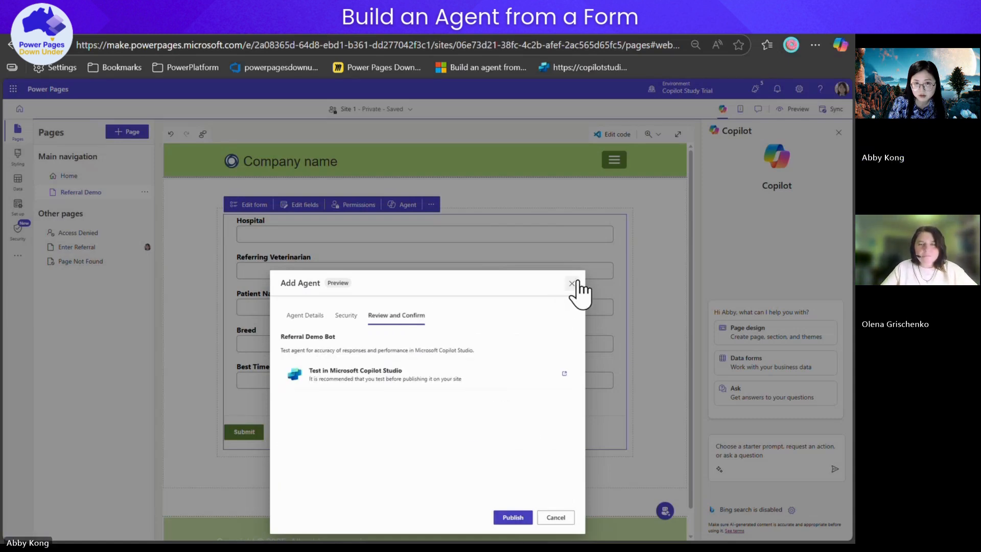
View the live Referral Demo page, and open the bot's test in Microsoft Copilot Studio from the agent review
{"action": "left_click", "coordinate": [311, 36]}
{"action": "left_click", "coordinate": [311, 29]}
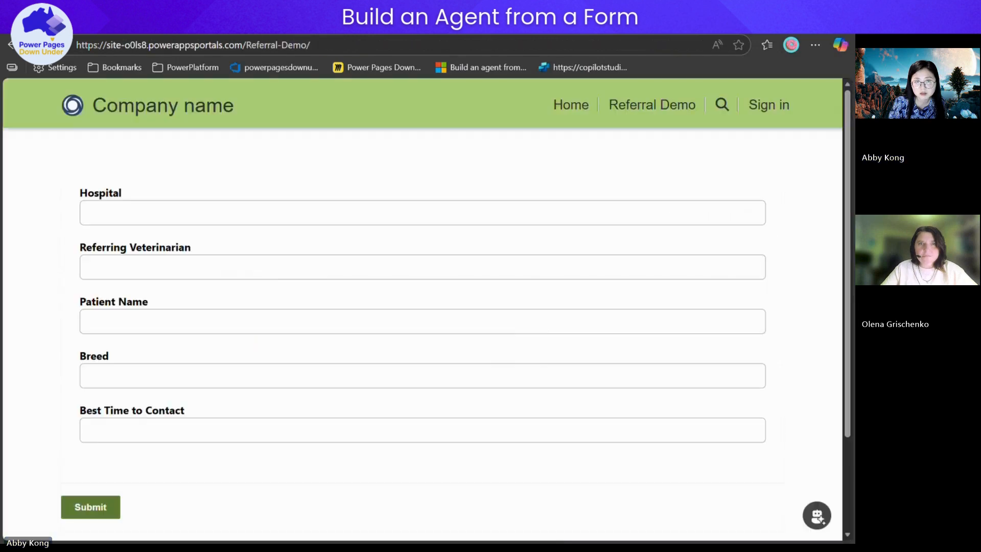
{"action": "left_click", "coordinate": [265, 28]}
{"action": "left_click", "coordinate": [565, 372]}
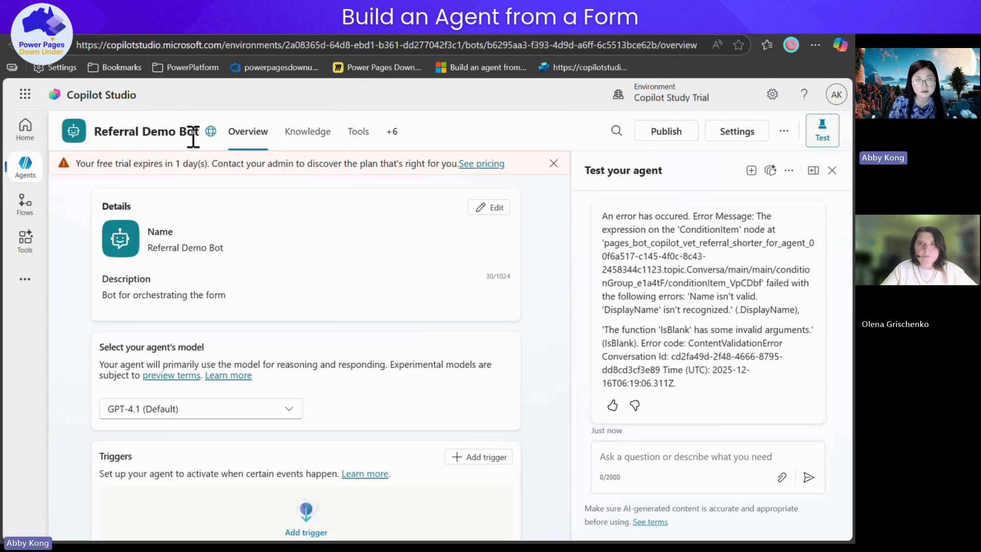
Check Copilot Studio's agents list, return to the Power Pages design studio, and publish the Referral Demo Bot again
{"action": "left_click", "coordinate": [26, 173]}
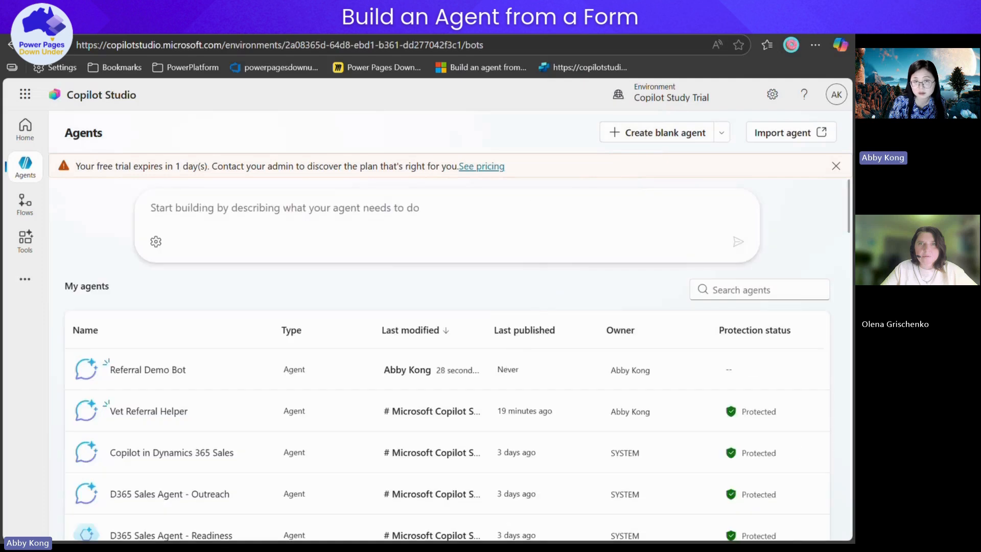
{"action": "key", "text": "ctrl+Tab"}
{"action": "left_click", "coordinate": [513, 517]}
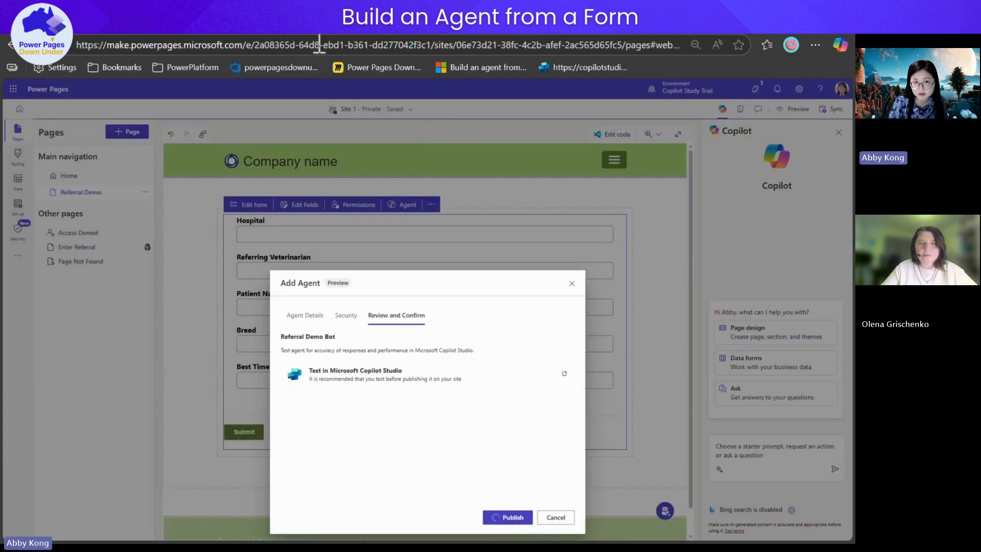
Refresh Copilot Studio's agents list to recheck the publishing status, and open the Referral Demo Bot's overview
{"action": "left_click", "coordinate": [307, 23]}
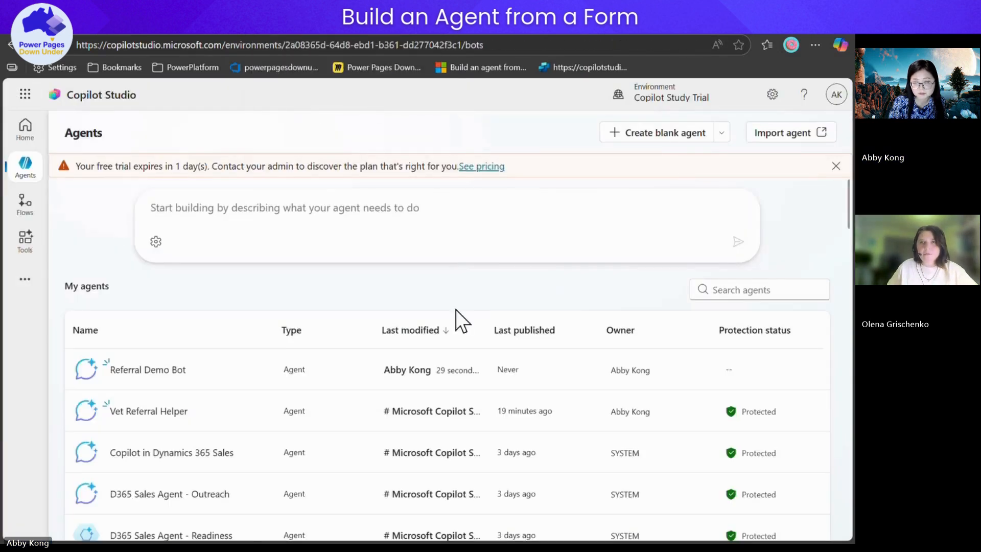
{"action": "key", "text": "F5"}
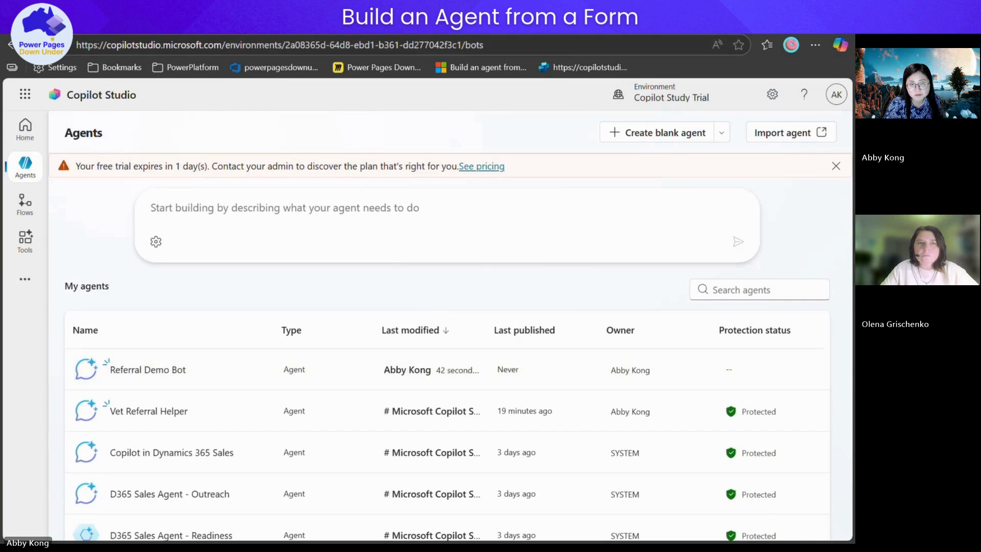
{"action": "key", "text": "ctrl+Tab"}
{"action": "key", "text": "ctrl+shift+Tab"}
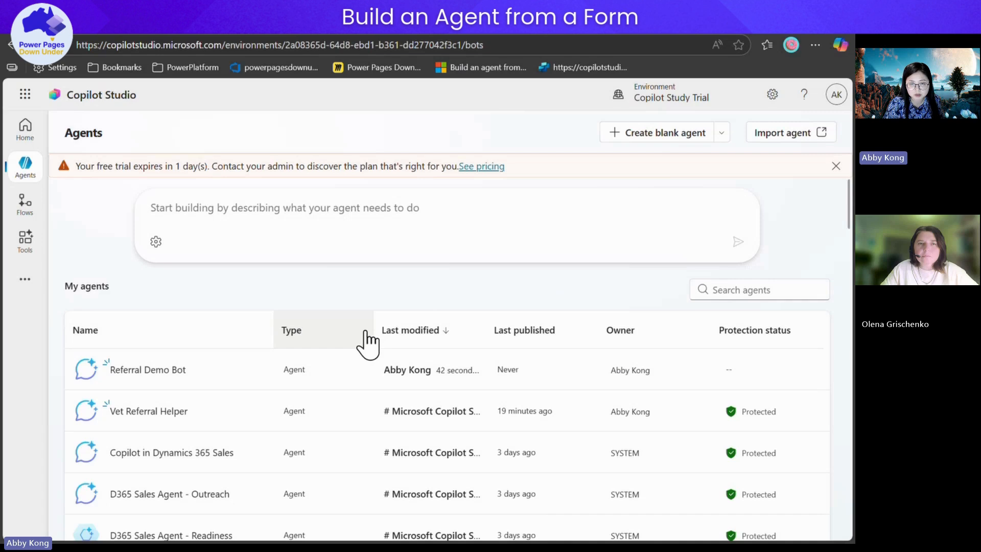
{"action": "left_click", "coordinate": [131, 368]}
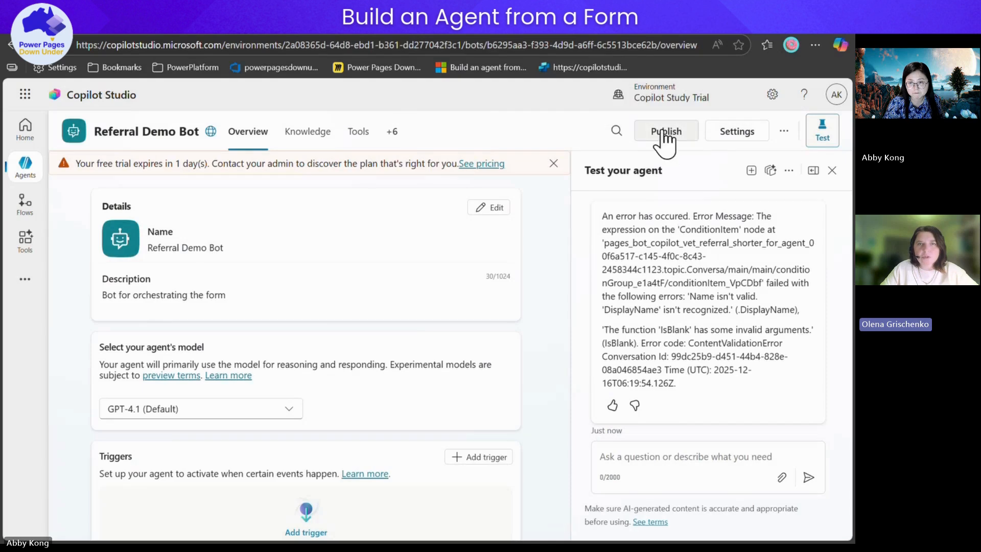
Switch to the Power Pages design studio and delete the Referral Demo Bot with all its configurations
{"action": "key", "text": "ctrl+Tab"}
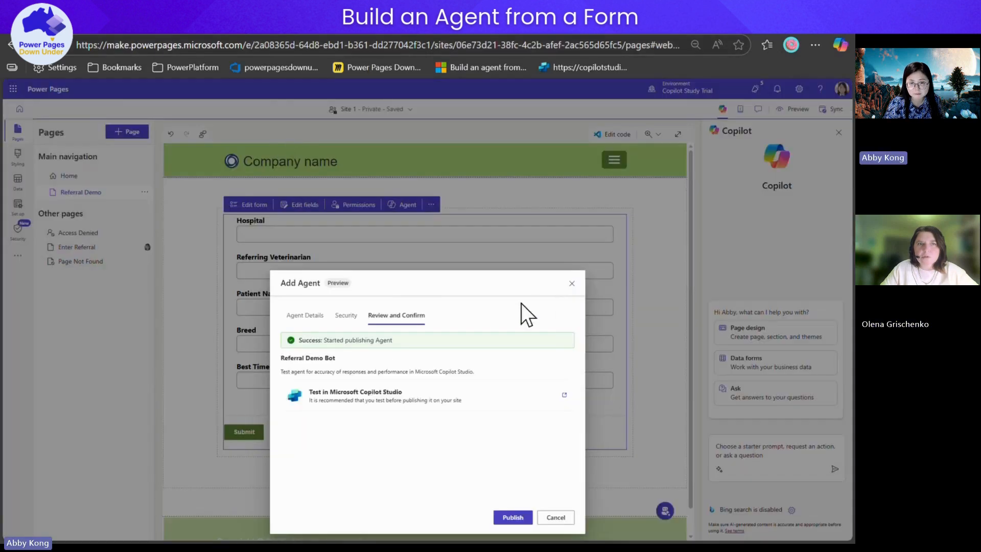
{"action": "left_click", "coordinate": [300, 315]}
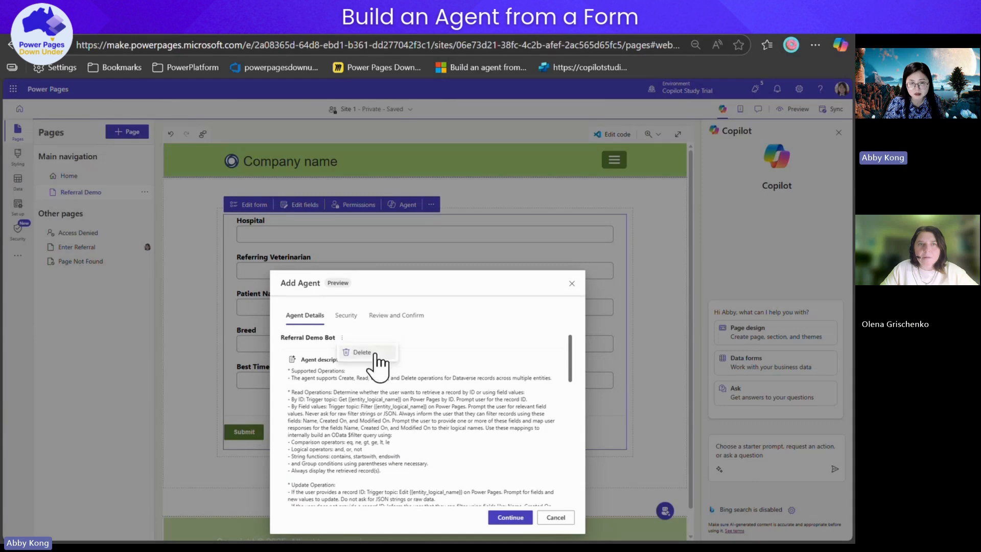
{"action": "left_click", "coordinate": [375, 353]}
{"action": "left_click", "coordinate": [531, 328]}
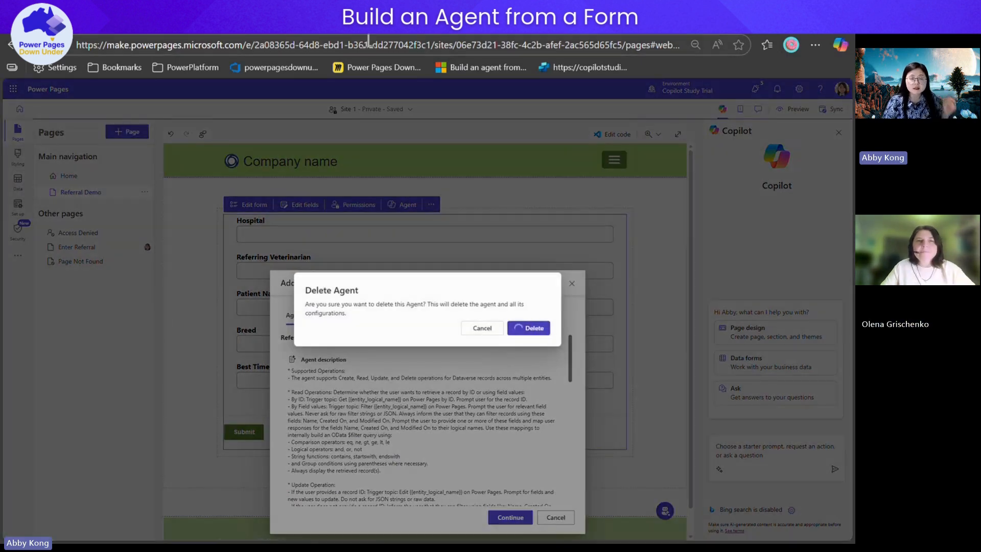
Check Copilot Studio's agents list for the Referral Demo Bot, and go back to the Power Pages design studio
{"action": "mouse_move", "coordinate": [346, 26]}
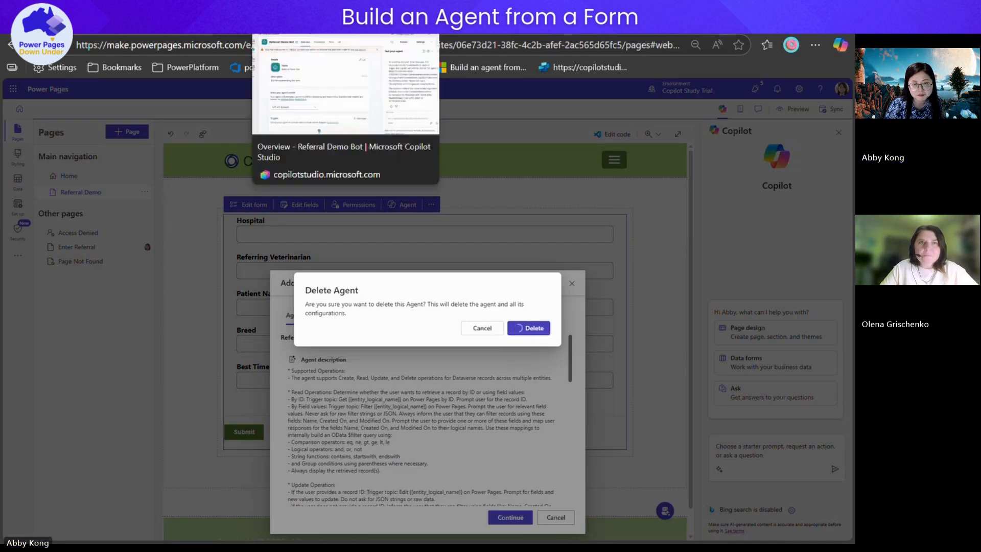
{"action": "left_click", "coordinate": [346, 25]}
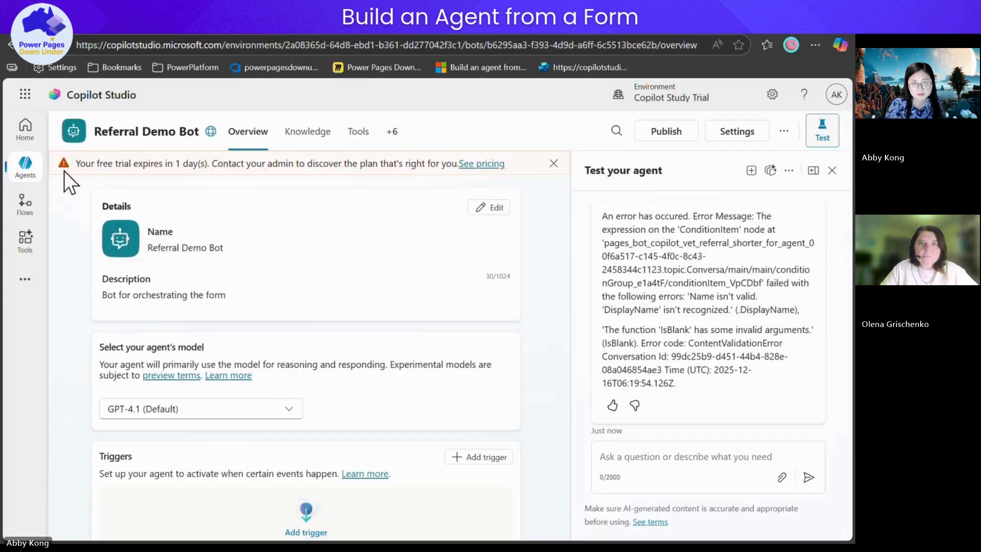
{"action": "left_click", "coordinate": [28, 171]}
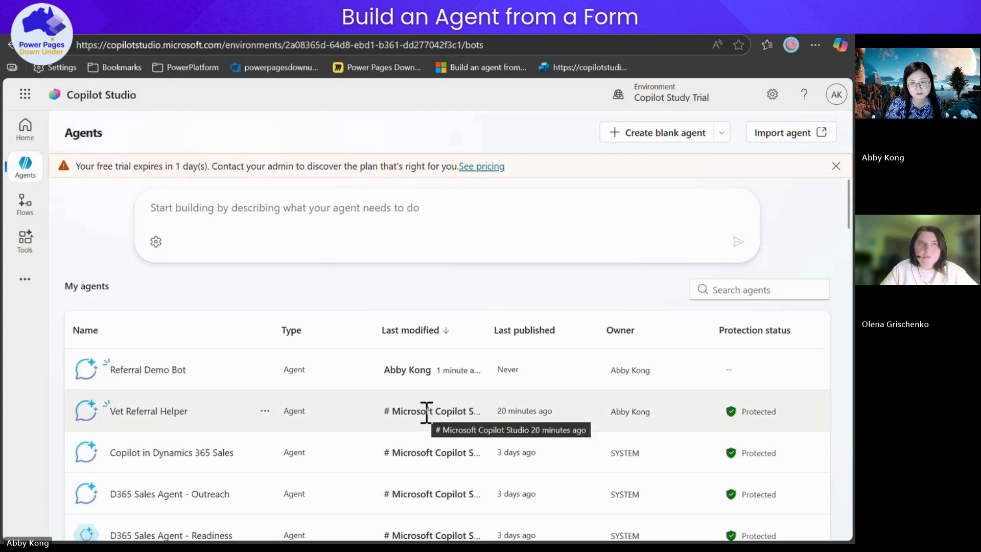
{"action": "left_click", "coordinate": [220, 25]}
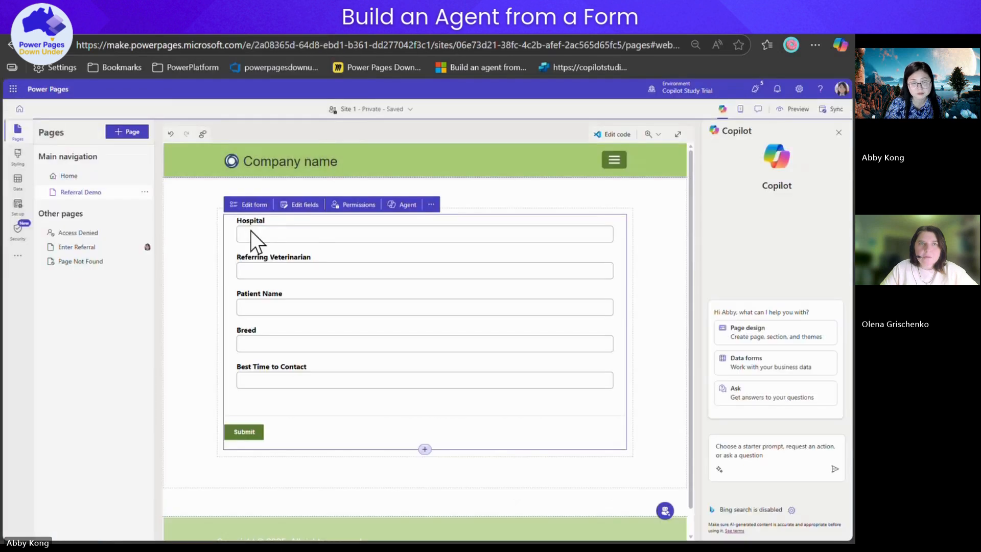
Start adding a new agent to the vet referral form, and reload Copilot Studio's agents list to recheck the deletion
{"action": "left_click", "coordinate": [408, 204]}
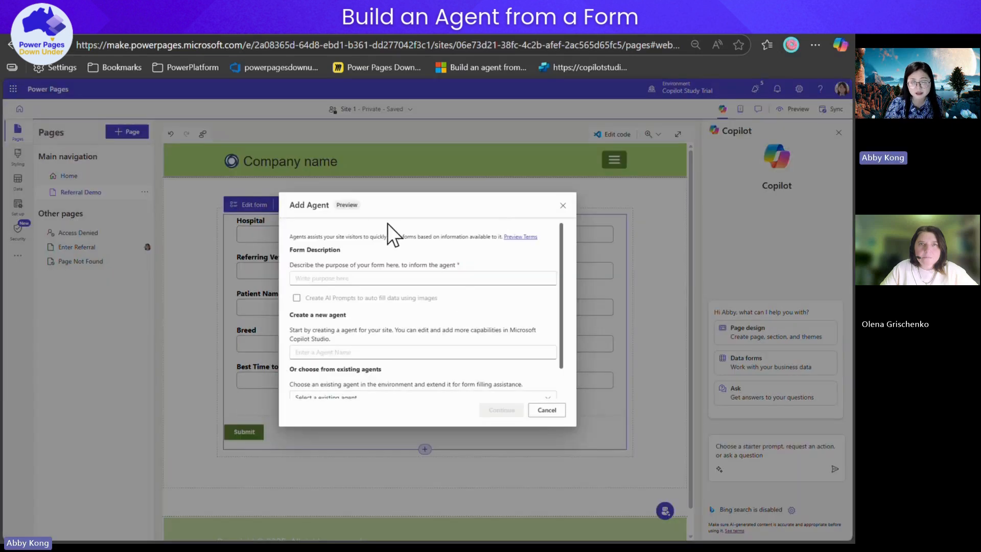
{"action": "left_click", "coordinate": [563, 205]}
{"action": "left_click", "coordinate": [408, 204]}
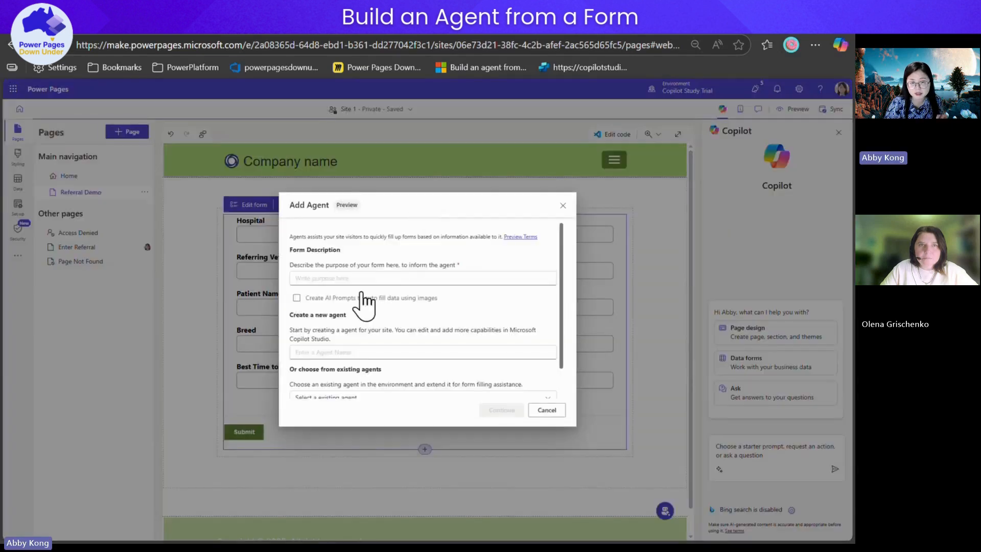
{"action": "left_click", "coordinate": [306, 25]}
{"action": "left_click", "coordinate": [306, 45]}
{"action": "left_click", "coordinate": [210, 32]}
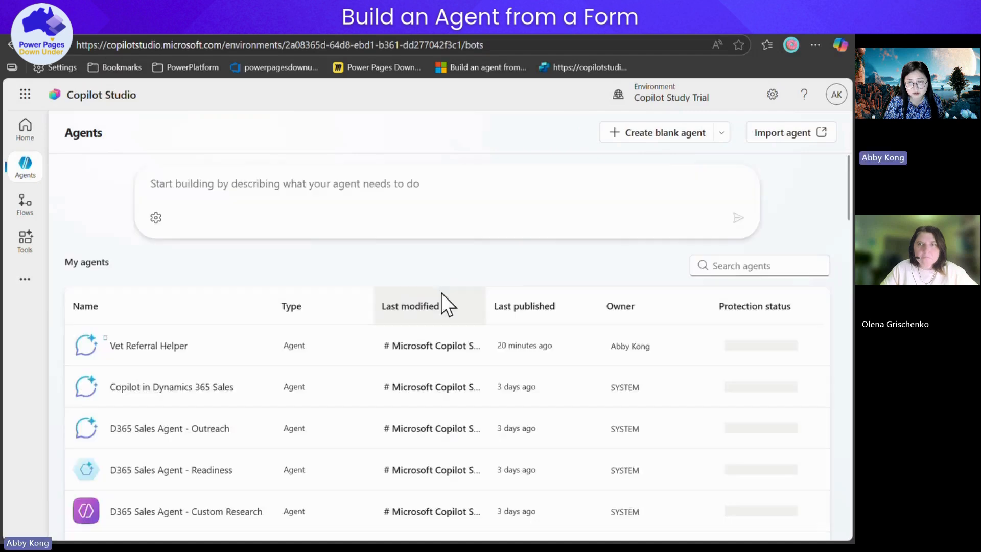
{"action": "left_click", "coordinate": [231, 33]}
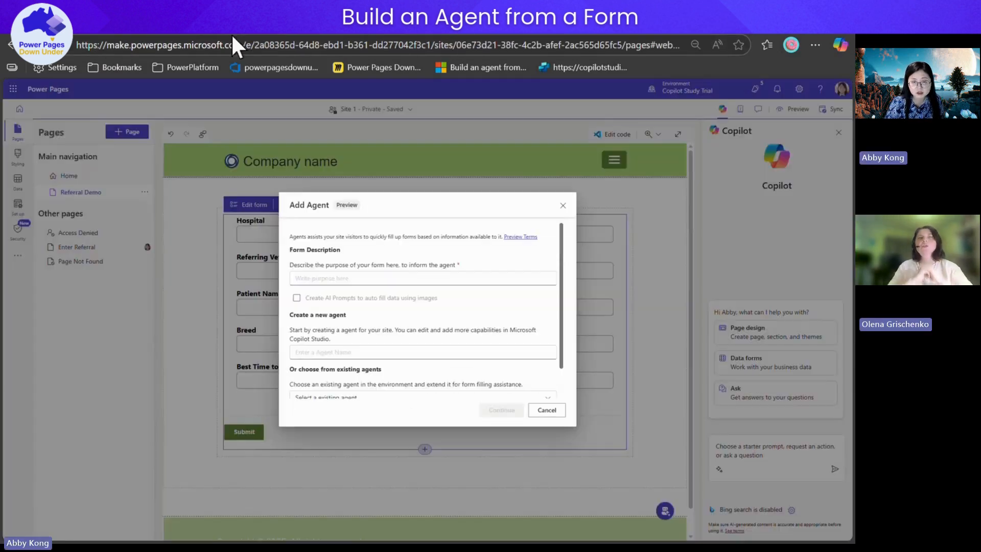
Create an agent named Referral Bot with purpose "Help user to fill in vet referral form from Australia" and AI prompts to auto fill data using images
{"action": "type", "text": "E"}
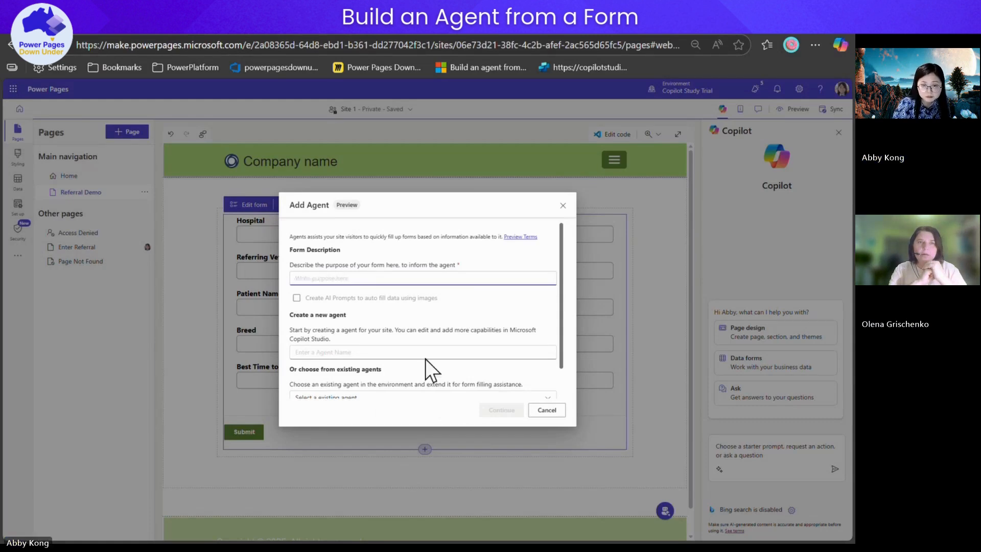
{"action": "left_click", "coordinate": [479, 353]}
{"action": "type", "text": "Refer"}
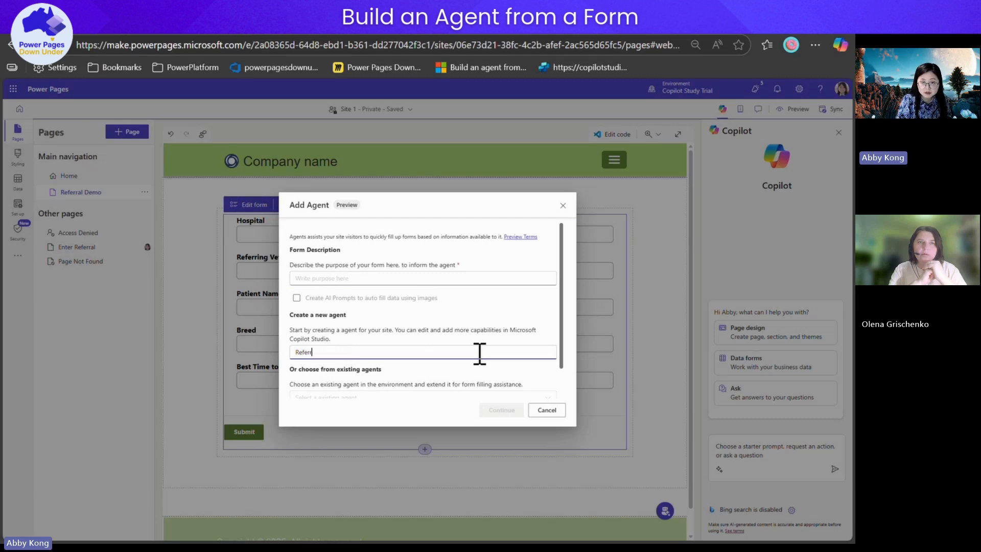
{"action": "type", "text": "ral Bot"}
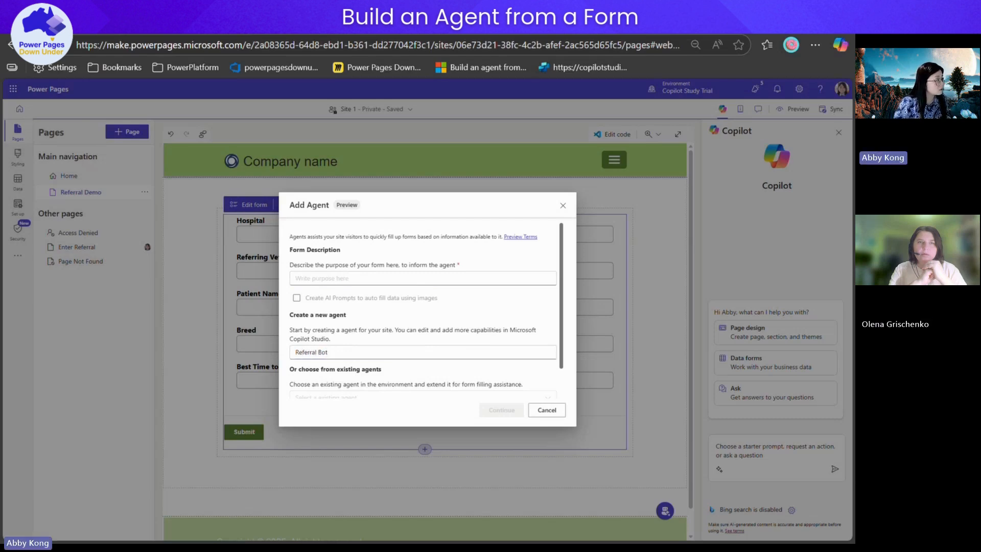
{"action": "left_click", "coordinate": [506, 277]}
{"action": "type", "text": "Help user to fill in vet referral form from Australia"}
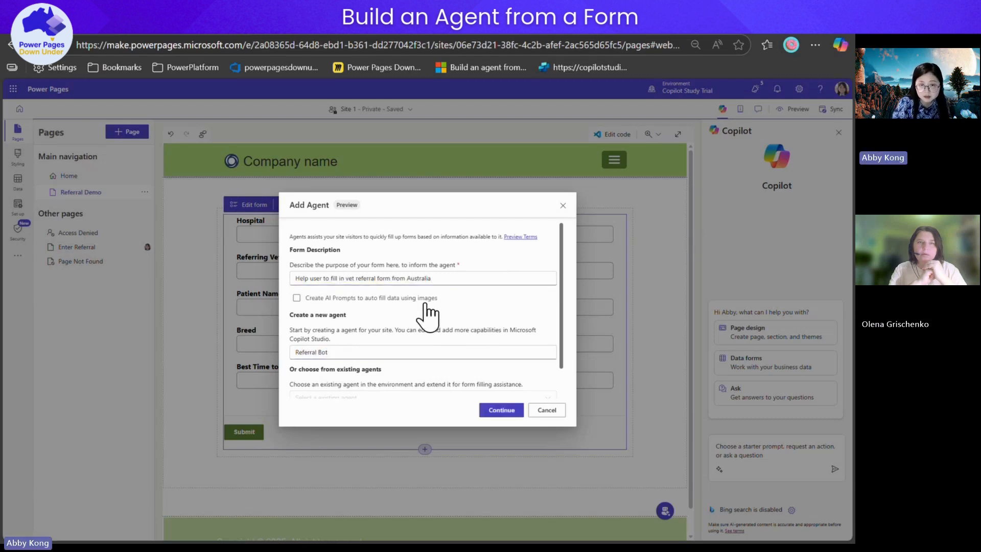
{"action": "left_click", "coordinate": [427, 299]}
{"action": "scroll", "coordinate": [439, 329], "scroll_direction": "down", "scroll_amount": 1}
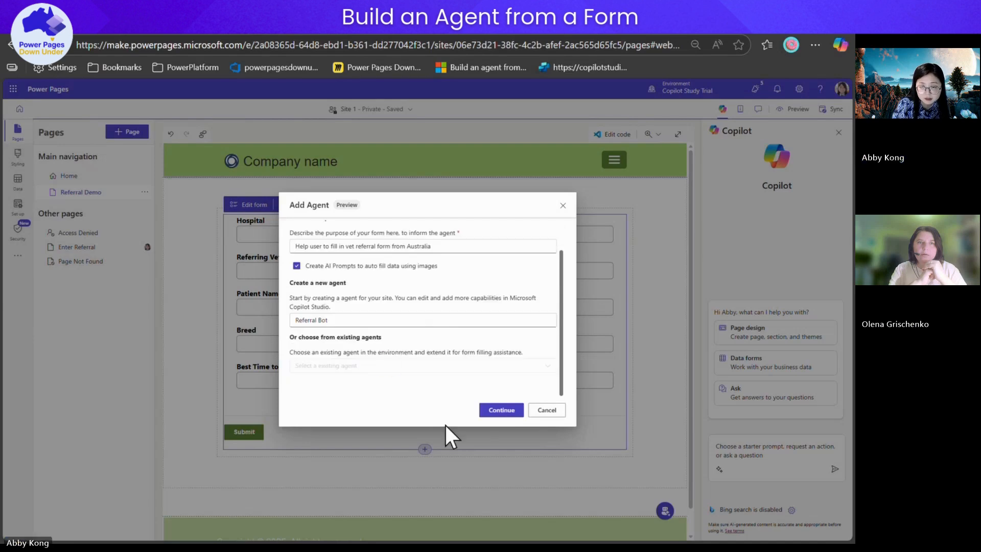
{"action": "left_click", "coordinate": [488, 412]}
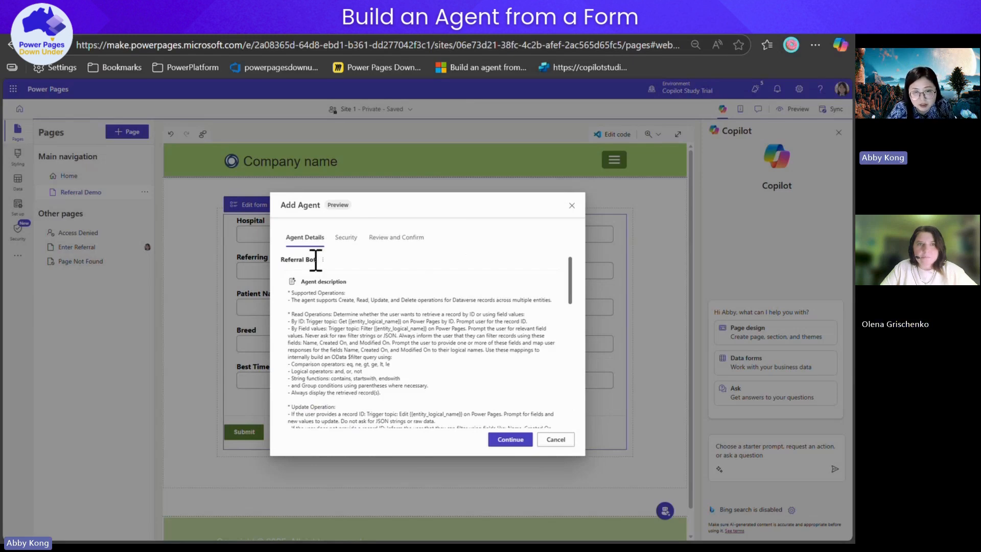
Review the Referral Bot's agent details, and assign it the Anonymous Users and Authenticated Users roles
{"action": "scroll", "coordinate": [378, 338], "scroll_direction": "down", "scroll_amount": 15}
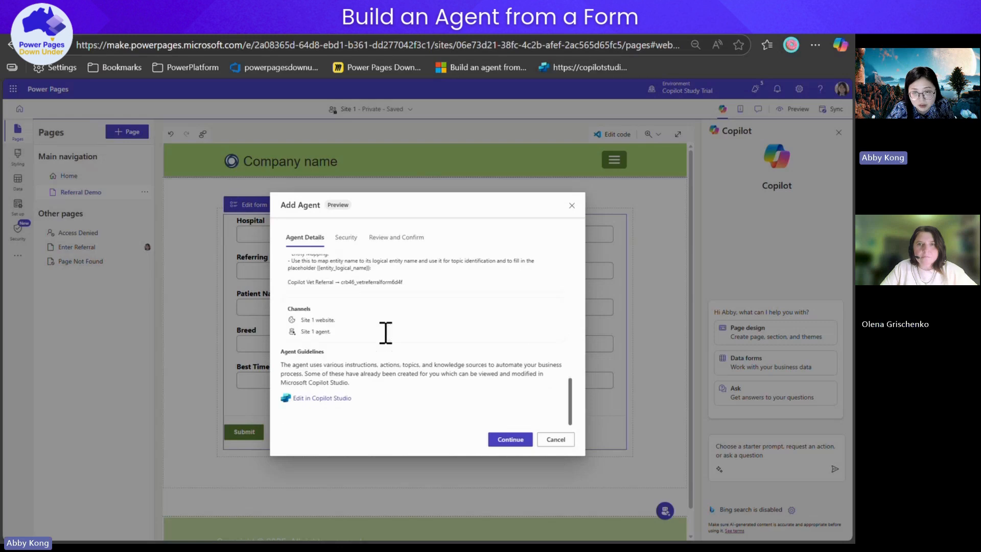
{"action": "left_click", "coordinate": [507, 441]}
{"action": "left_click", "coordinate": [298, 367]}
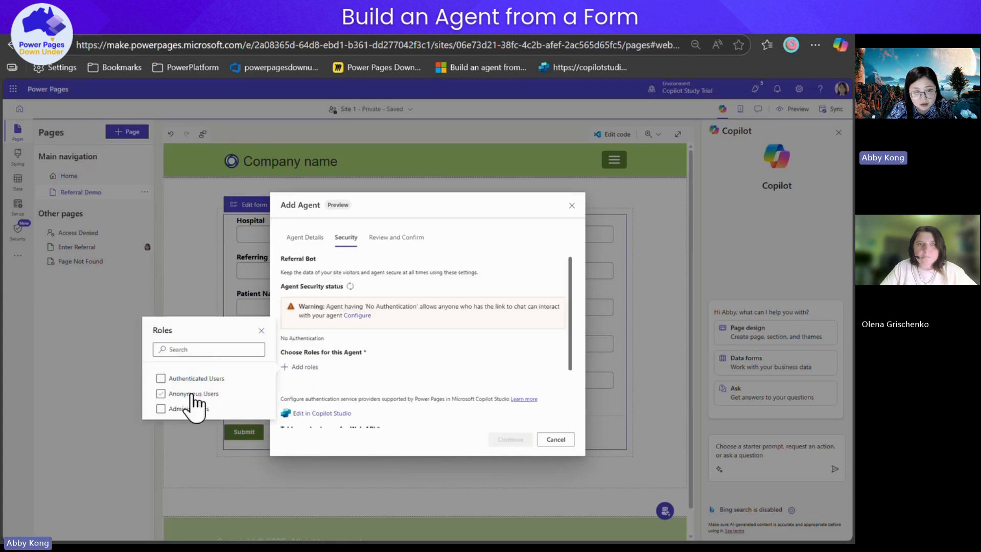
{"action": "left_click", "coordinate": [197, 394]}
{"action": "left_click", "coordinate": [194, 378]}
{"action": "left_click", "coordinate": [391, 373]}
{"action": "scroll", "coordinate": [444, 373], "scroll_direction": "down", "scroll_amount": 3}
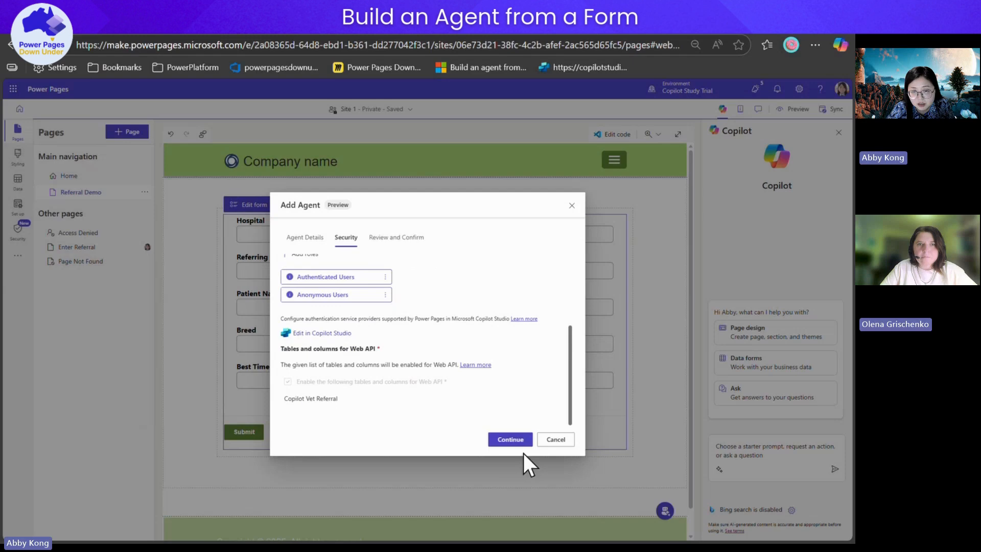
Accept the agent's security settings and publish the Referral Bot from the final review
{"action": "left_click", "coordinate": [510, 442]}
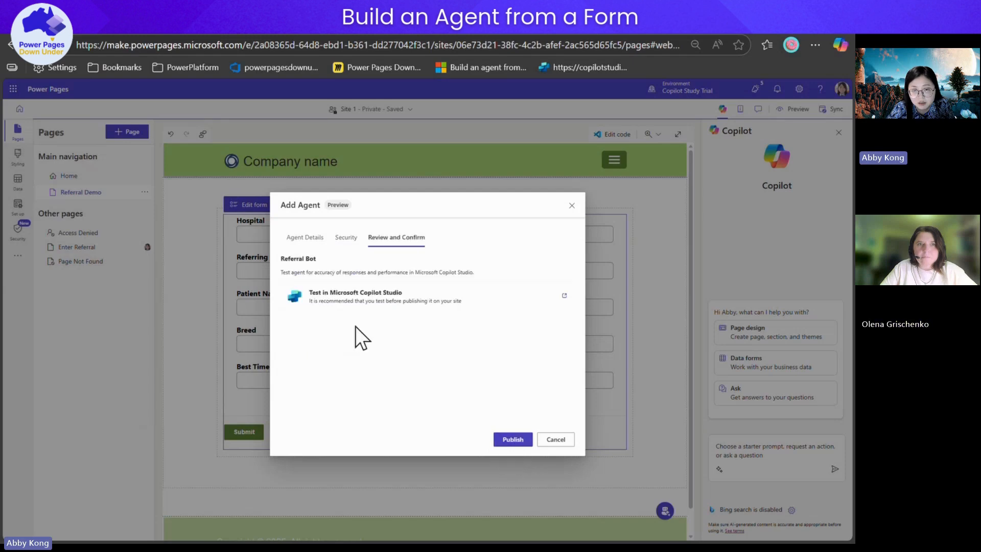
{"action": "left_click", "coordinate": [513, 439]}
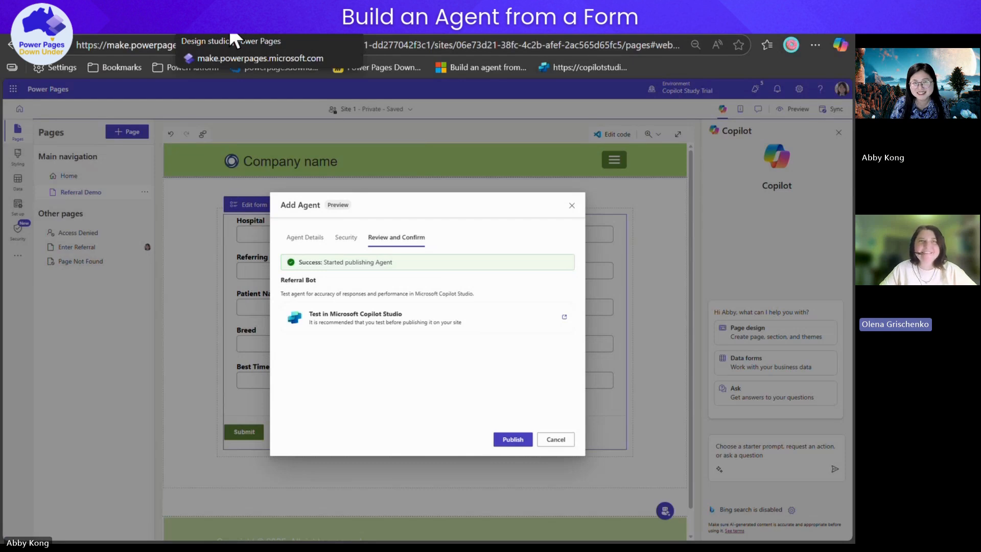
{"action": "left_click", "coordinate": [276, 25]}
{"action": "left_click", "coordinate": [204, 24]}
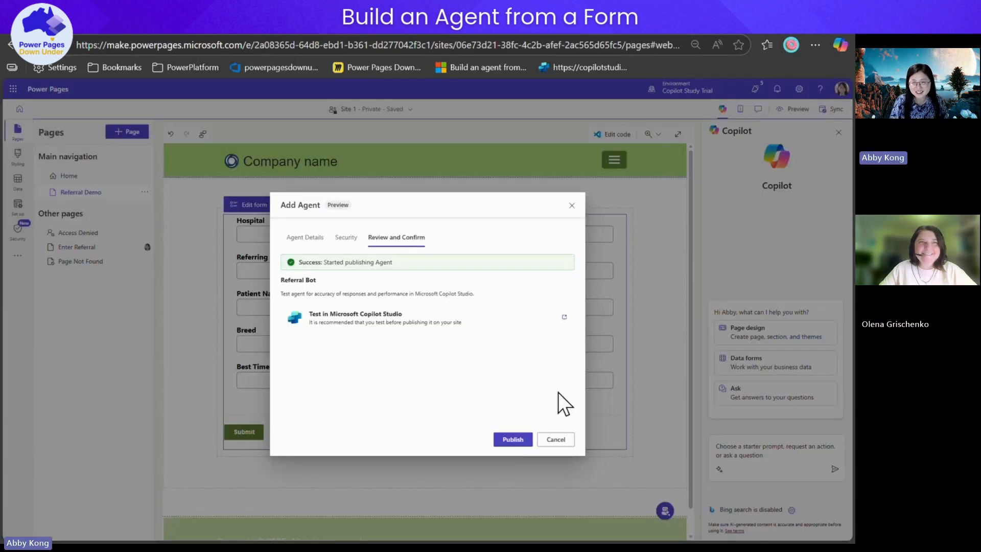
Open the Referral Bot's test in Microsoft Copilot Studio, and refresh the agents list to check its publishing status
{"action": "left_click", "coordinate": [564, 318]}
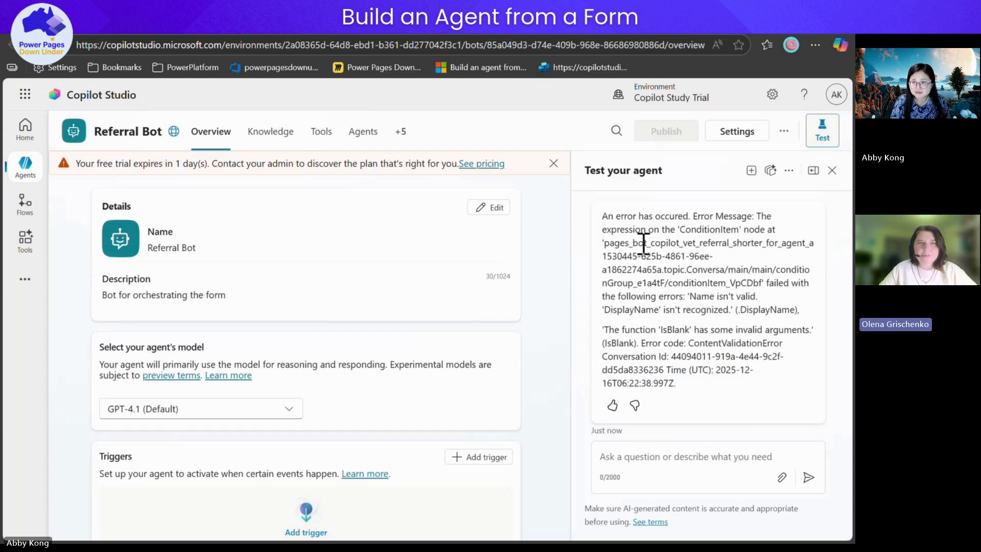
{"action": "key", "text": "ctrl+shift+Tab"}
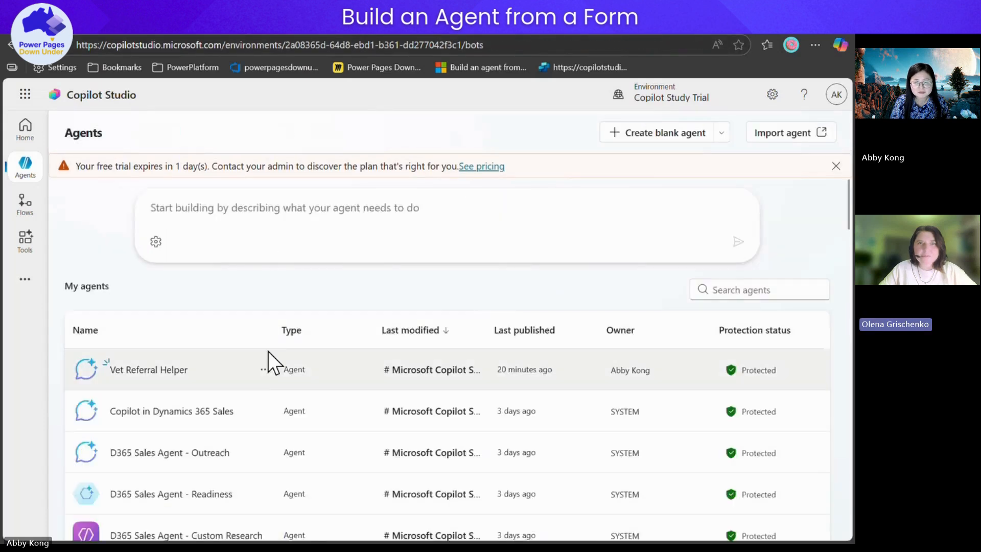
{"action": "left_click", "coordinate": [225, 48]}
{"action": "key", "text": "Return"}
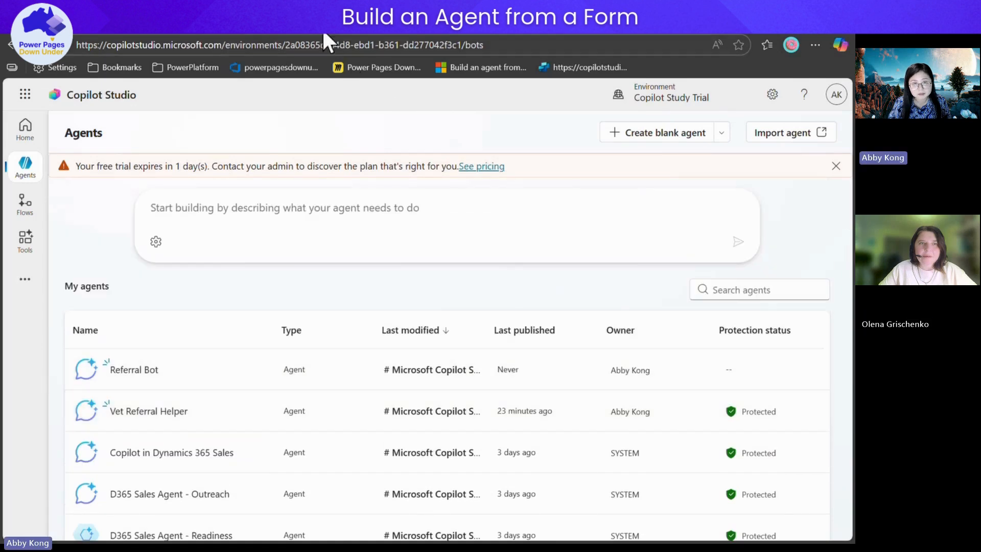
Reload the Referral Bot's overview, and examine the test chat's error message and the On Error topic
{"action": "left_click", "coordinate": [320, 44]}
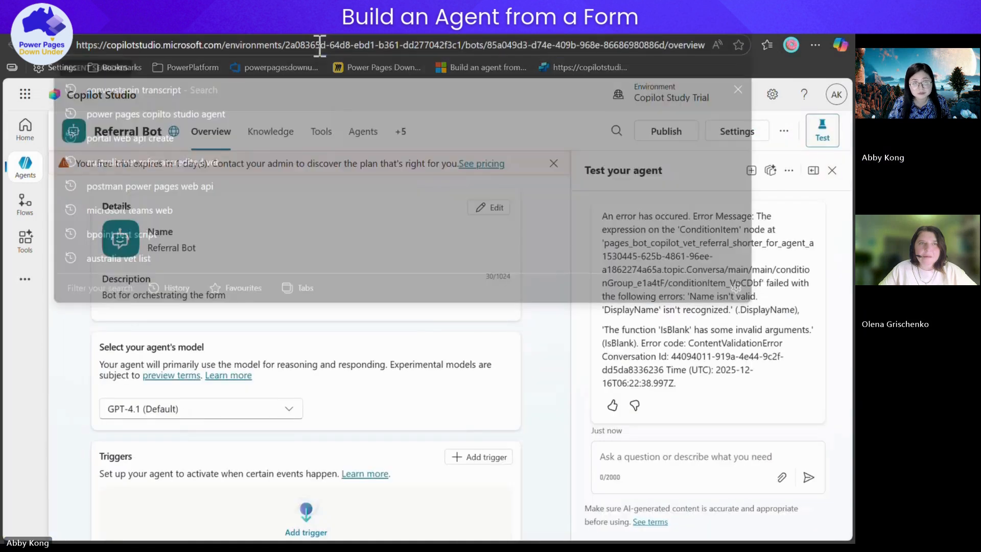
{"action": "key", "text": "Return"}
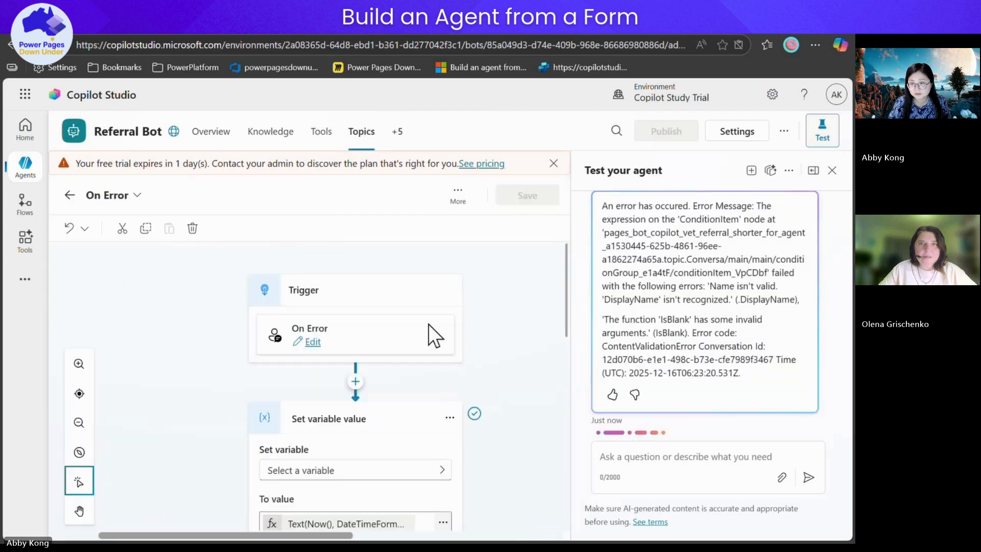
{"action": "double_click", "coordinate": [675, 319]}
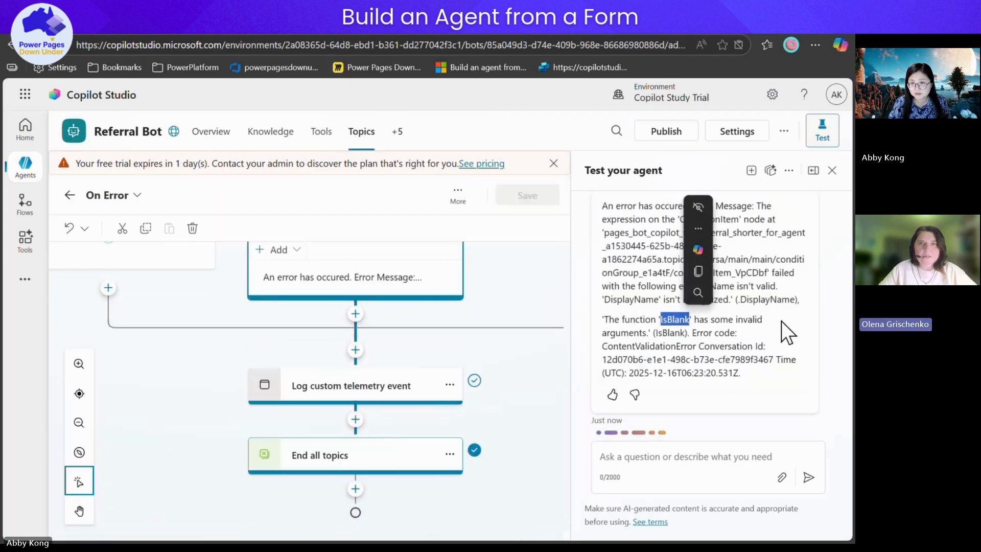
{"action": "left_click", "coordinate": [732, 310]}
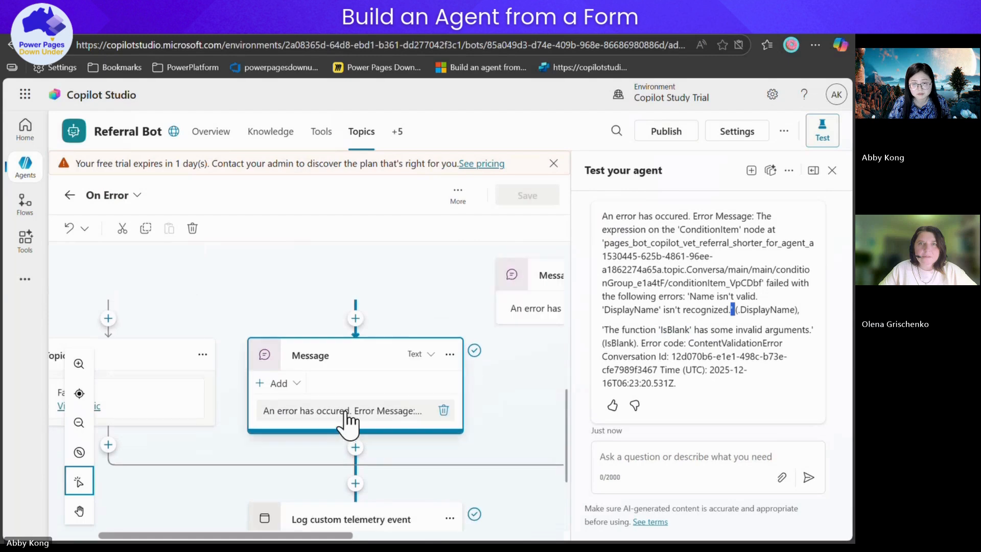
{"action": "left_click", "coordinate": [345, 414]}
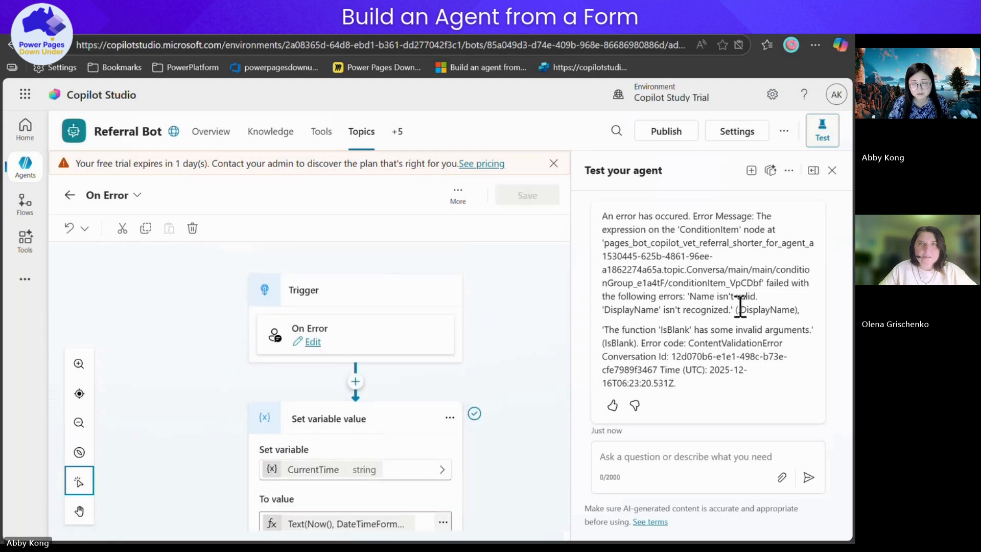
Return to Power Pages, close the Referral Bot's agent setup, and look up the forms of the Copilot Vet Referral table
{"action": "left_click", "coordinate": [221, 27]}
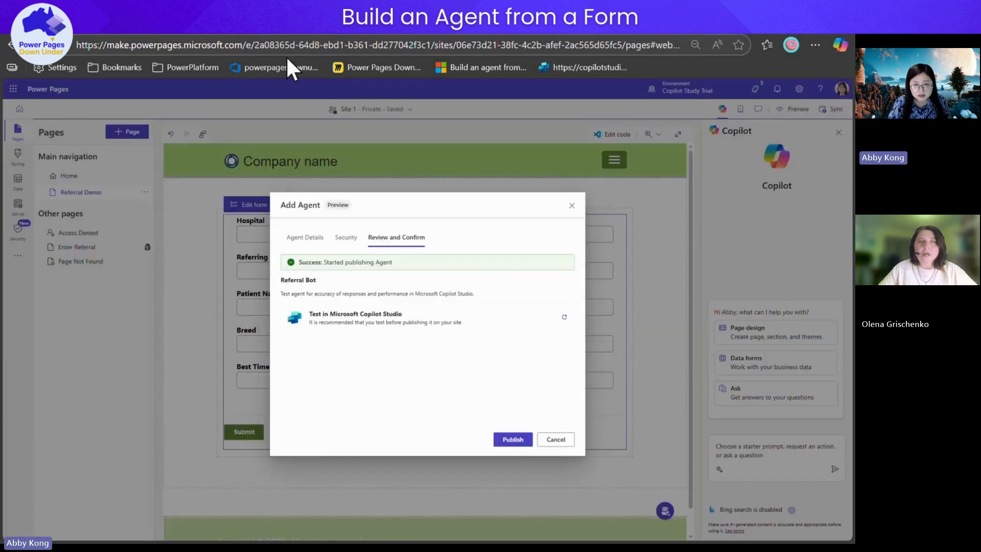
{"action": "left_click", "coordinate": [573, 206]}
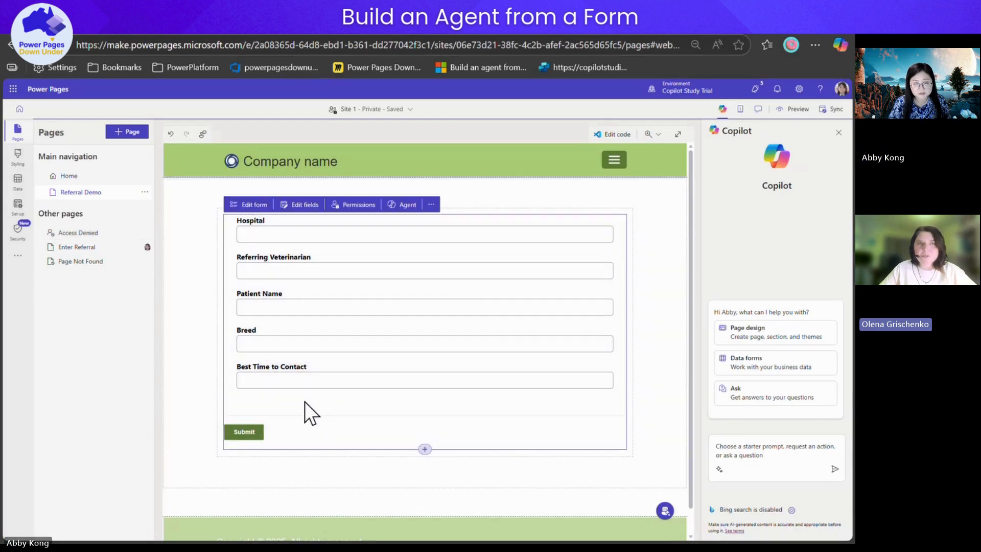
{"action": "left_click", "coordinate": [20, 207]}
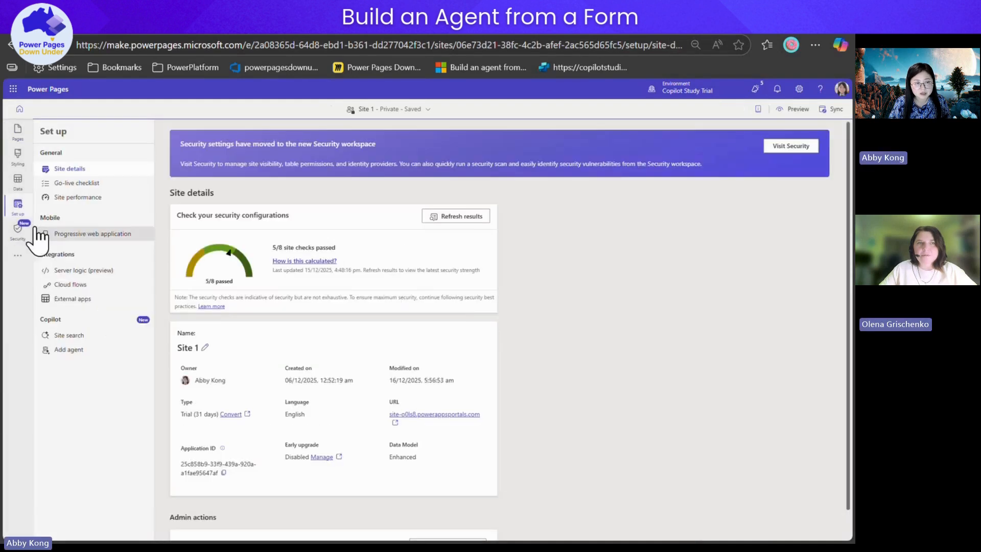
{"action": "left_click", "coordinate": [18, 255]}
{"action": "left_click", "coordinate": [21, 181]}
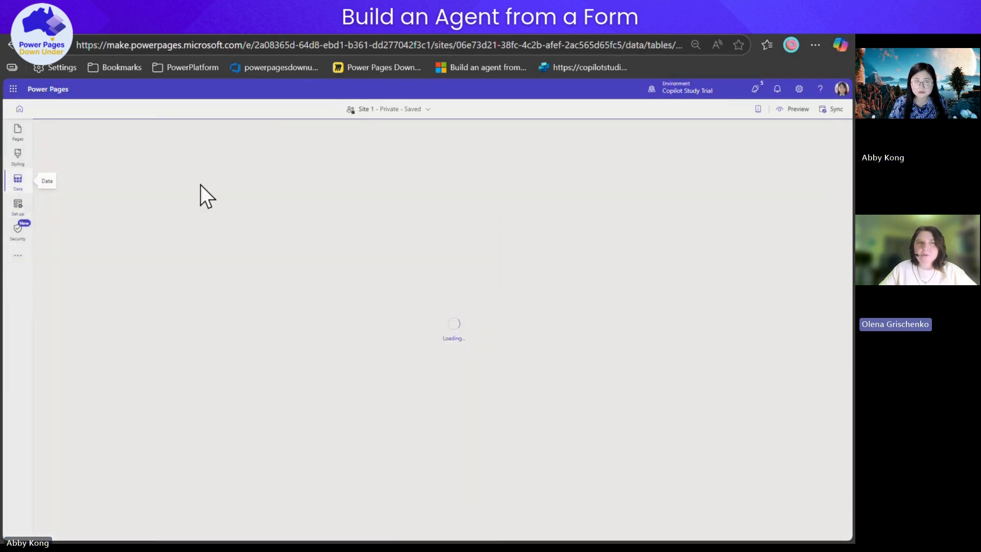
{"action": "left_click", "coordinate": [43, 224]}
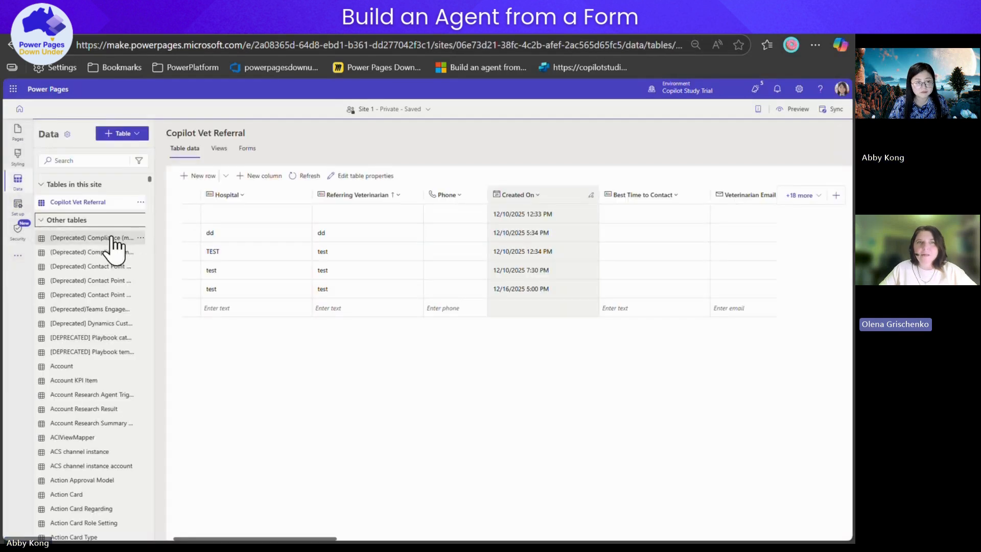
{"action": "left_click", "coordinate": [249, 148]}
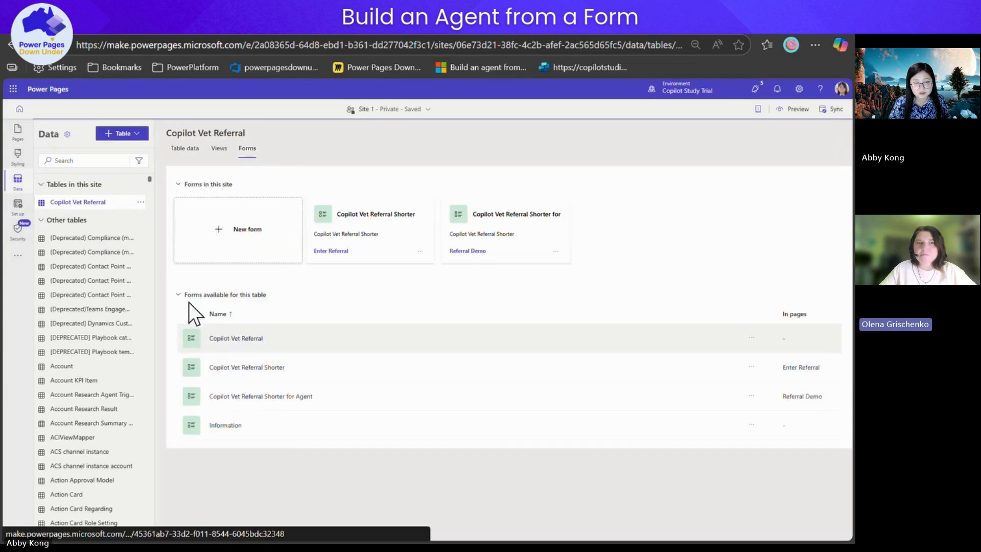
Delete the Vet Referral Helper agent from the form on the Enter Referral page
{"action": "left_click", "coordinate": [15, 136]}
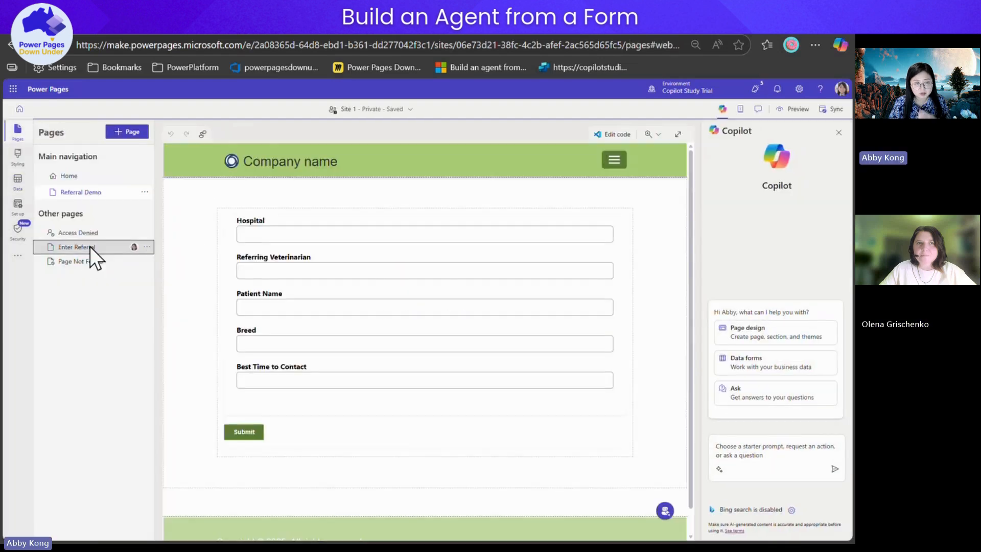
{"action": "left_click", "coordinate": [90, 247]}
{"action": "left_click", "coordinate": [312, 216]}
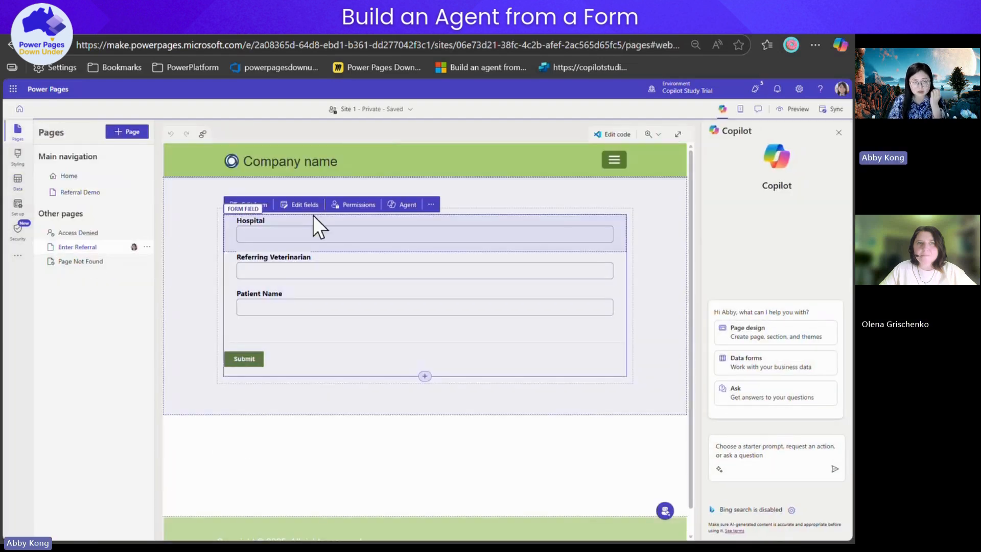
{"action": "left_click", "coordinate": [398, 206]}
{"action": "left_click", "coordinate": [344, 259]}
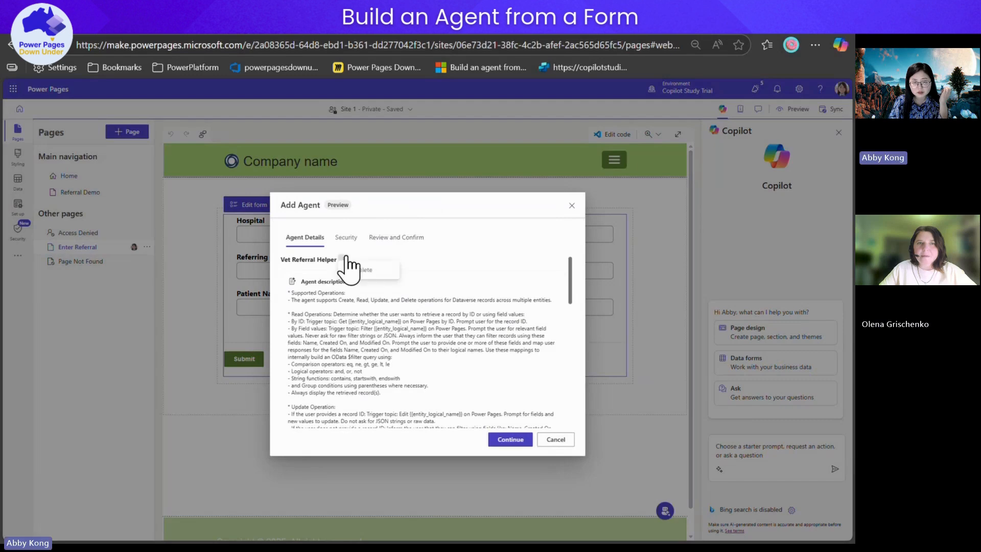
{"action": "left_click", "coordinate": [389, 281]}
{"action": "left_click", "coordinate": [540, 331]}
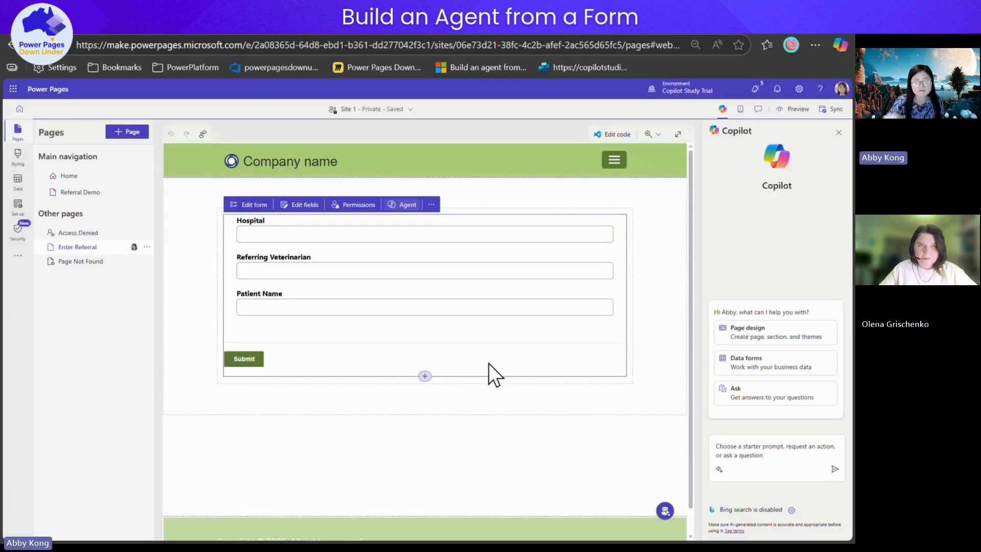
Check the Enter Referral form's agent setup, and reload the agents list in Copilot Studio to verify the Vet Referral Helper's removal
{"action": "left_click", "coordinate": [315, 43]}
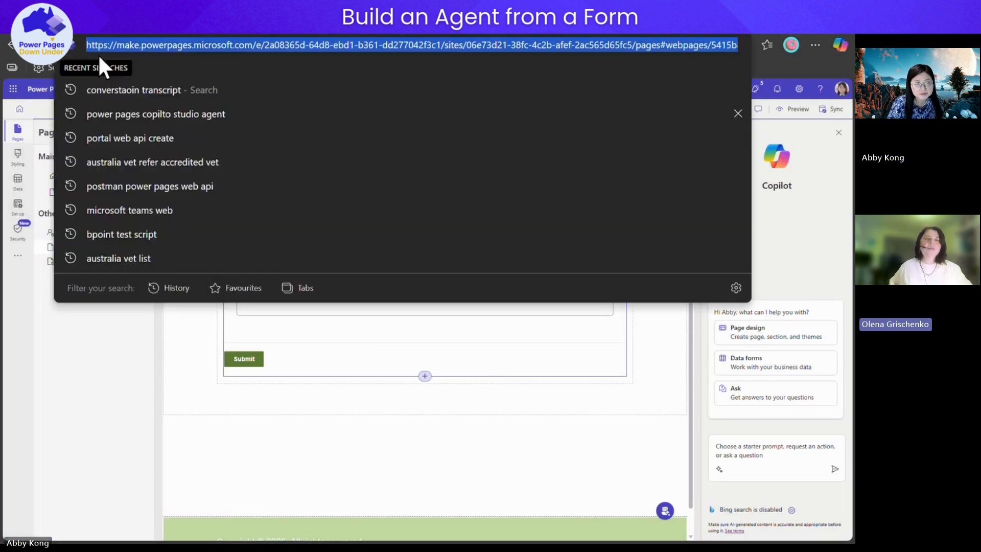
{"action": "left_click", "coordinate": [127, 384]}
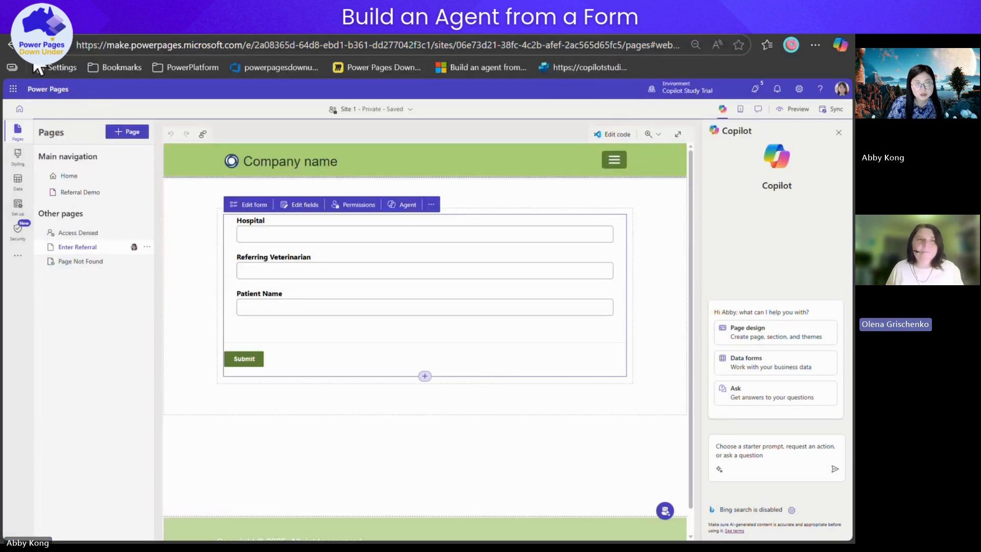
{"action": "left_click", "coordinate": [404, 206]}
{"action": "left_click", "coordinate": [380, 278]}
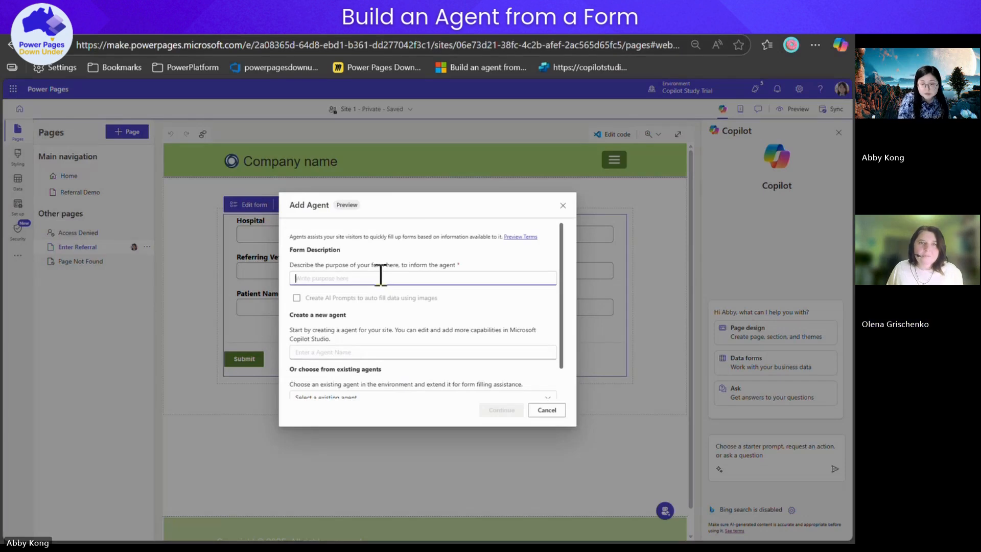
{"action": "left_click", "coordinate": [563, 205]}
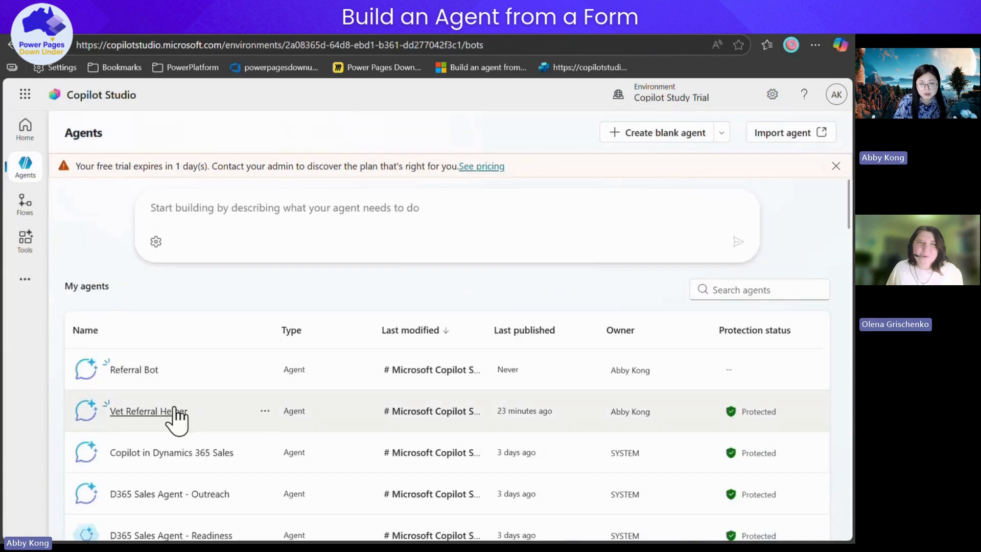
{"action": "left_click", "coordinate": [204, 45]}
{"action": "key", "text": "Return"}
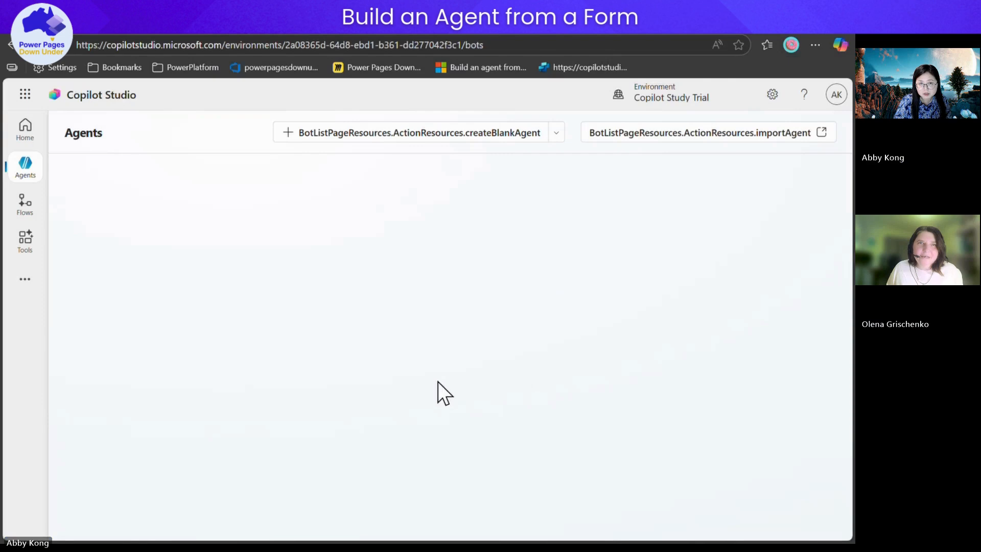
{"action": "left_click", "coordinate": [316, 68]}
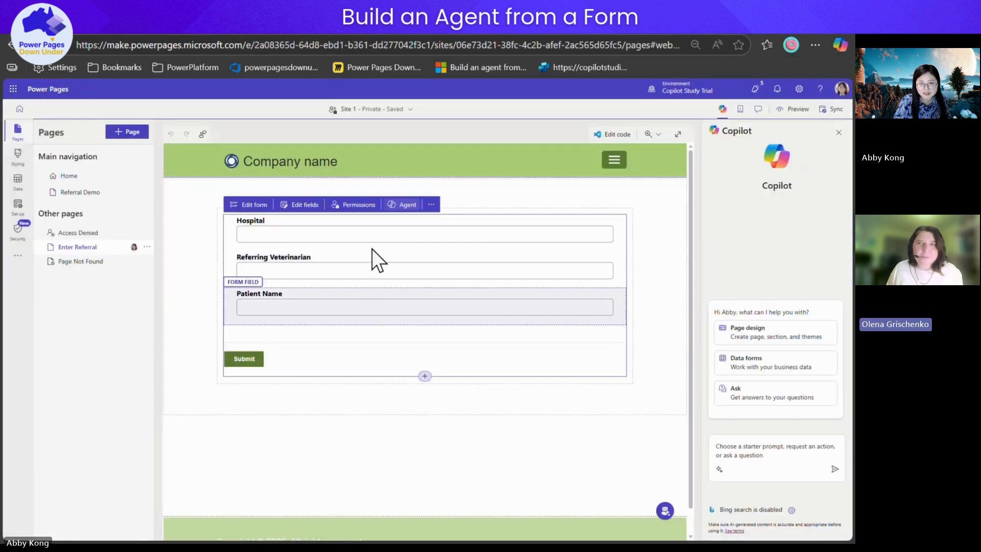
Describe the Enter Referral form's purpose as "Help user to fill in vet referral form from Australia" and enable AI prompts for image autofill
{"action": "left_click", "coordinate": [395, 206]}
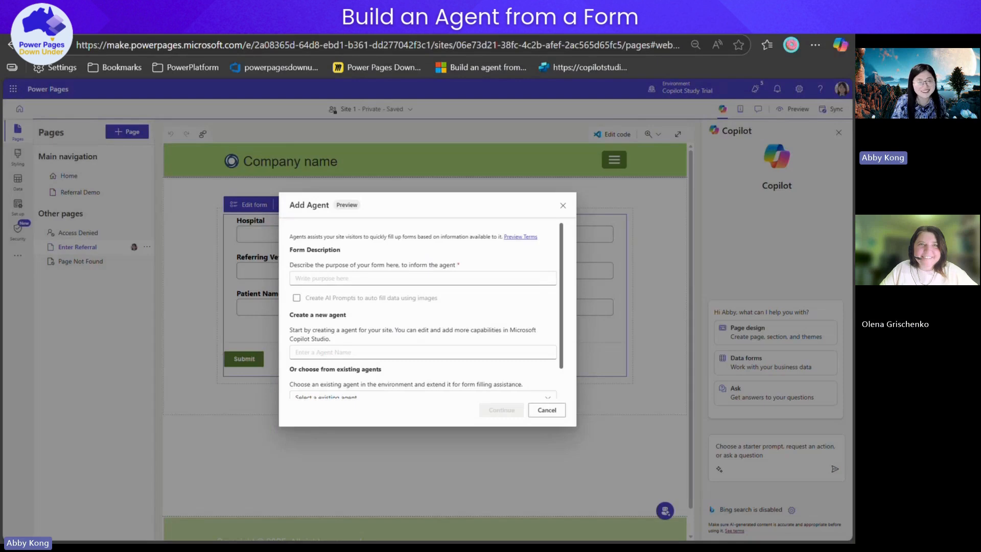
{"action": "left_click", "coordinate": [406, 278]}
{"action": "type", "text": "Help user to fill in vet referral form from Australia"}
{"action": "left_click", "coordinate": [368, 298]}
Name the new agent Referral Bot Shorter and create it
{"action": "left_click", "coordinate": [363, 352]}
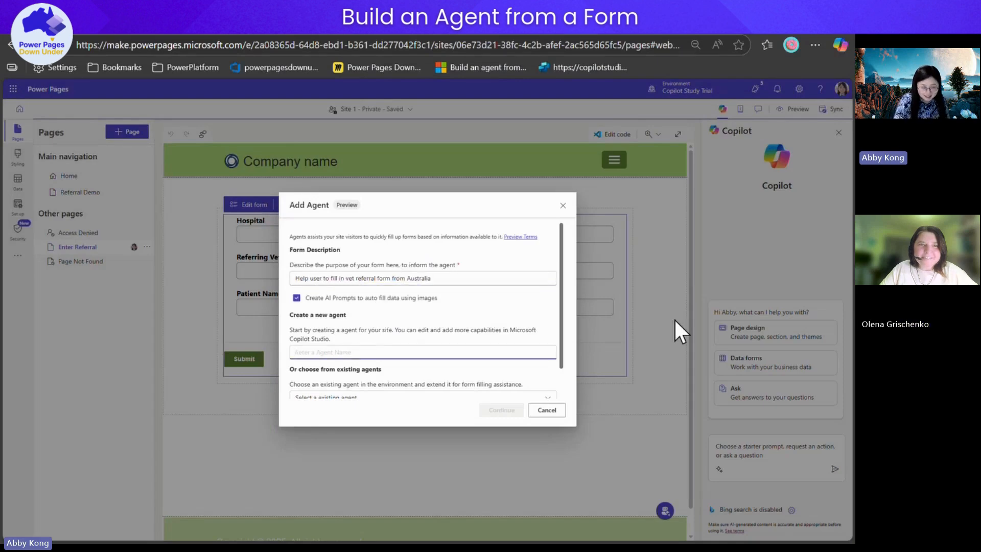
{"action": "type", "text": "Re"}
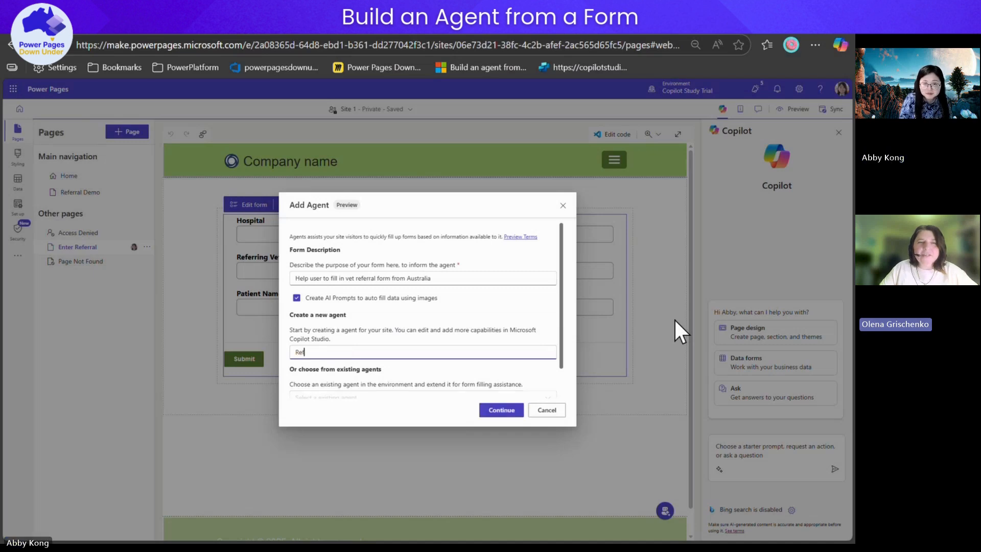
{"action": "type", "text": "ferral Bot"}
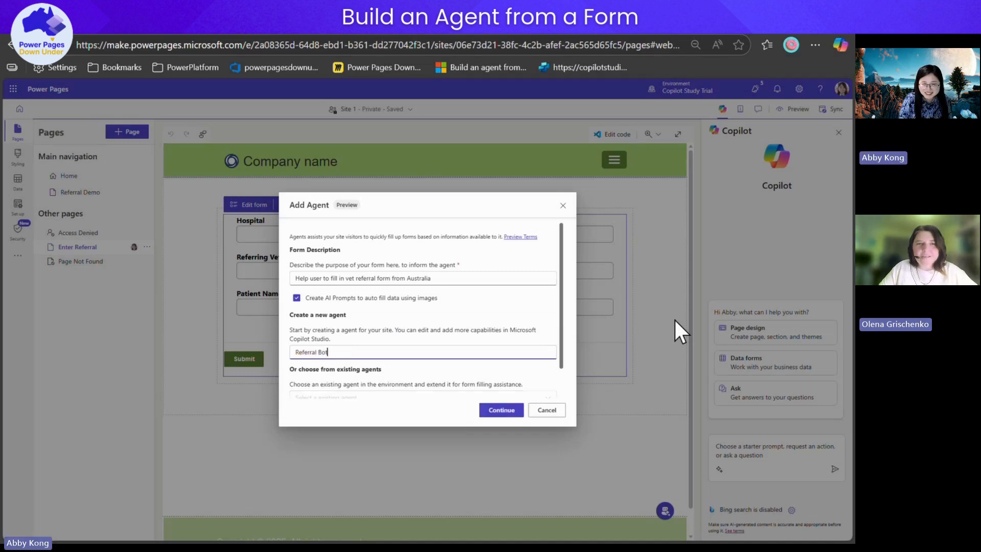
{"action": "type", "text": " Shorter"}
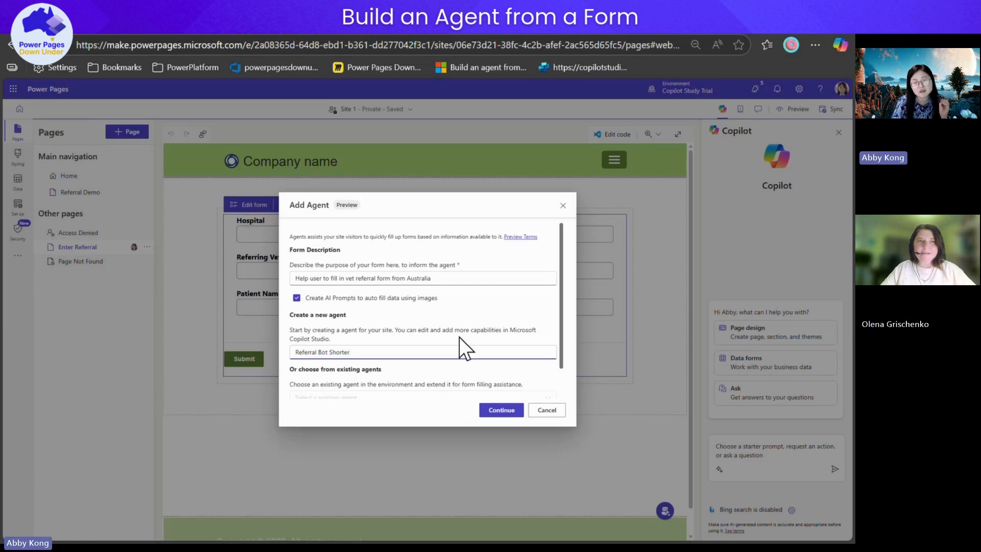
{"action": "left_click", "coordinate": [487, 404]}
{"action": "scroll", "coordinate": [449, 352], "scroll_direction": "down", "scroll_amount": 1}
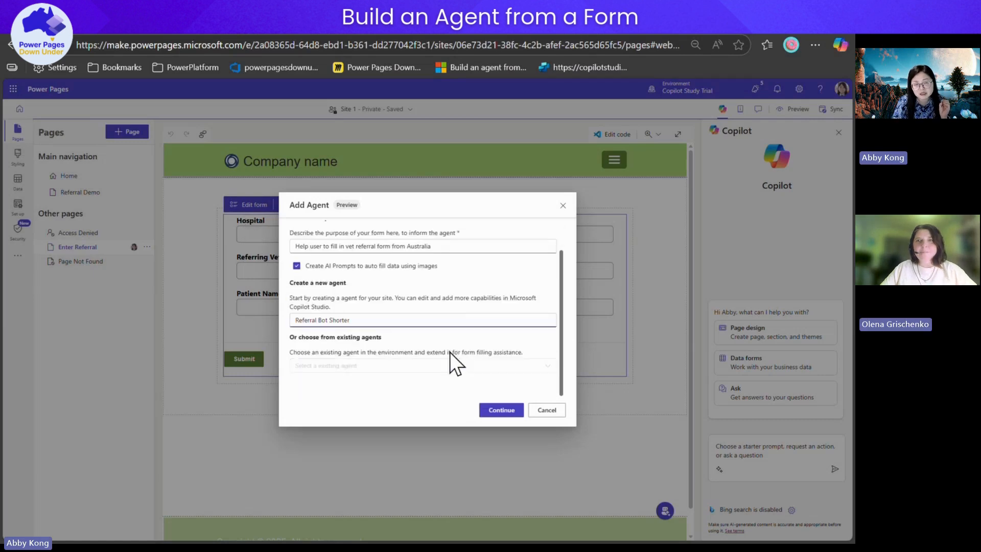
{"action": "left_click", "coordinate": [493, 411]}
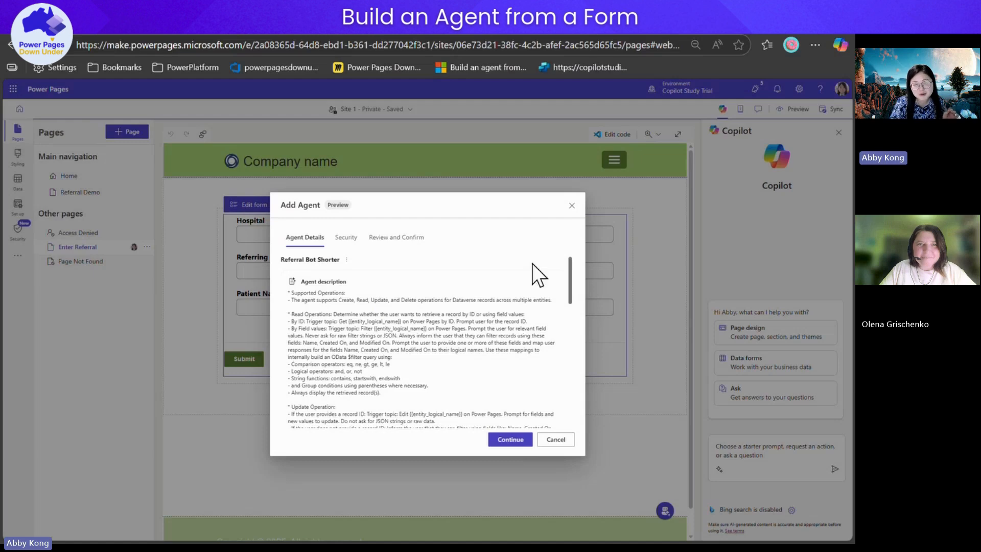
Review Referral Bot Shorter's agent details, and assign it the Authenticated Users and Anonymous Users roles
{"action": "left_click_drag", "start_coordinate": [568, 274], "coordinate": [490, 393]}
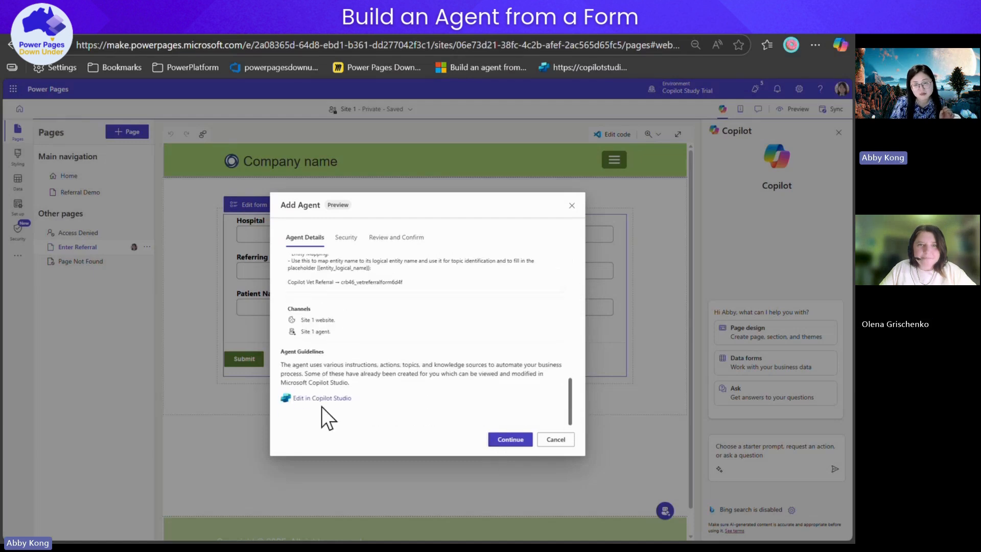
{"action": "left_click", "coordinate": [511, 439]}
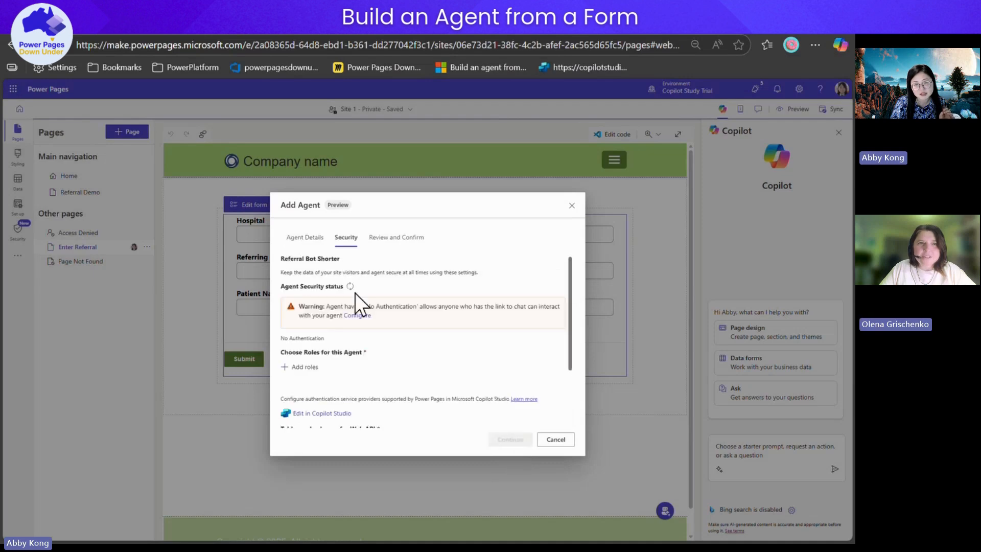
{"action": "left_click", "coordinate": [301, 367]}
{"action": "left_click", "coordinate": [161, 379]}
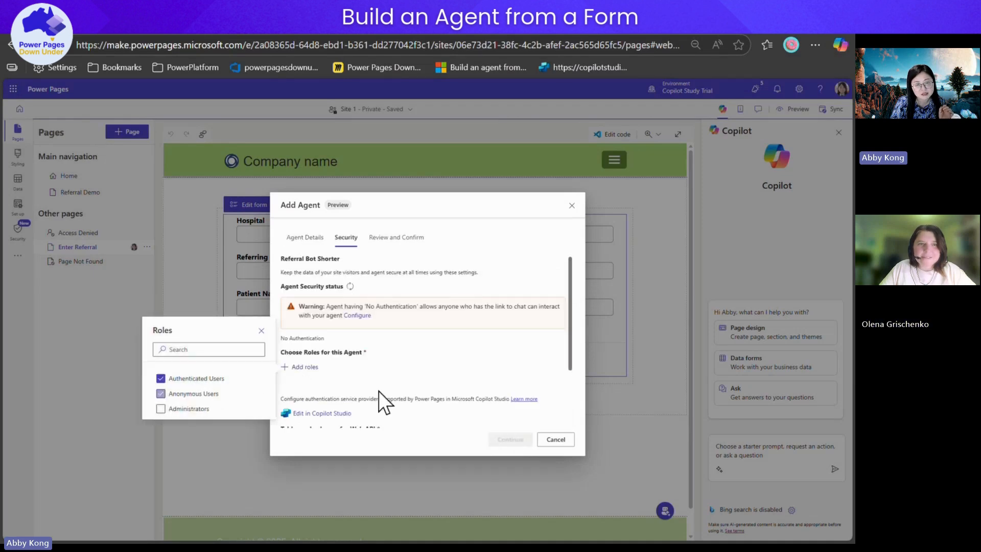
{"action": "left_click", "coordinate": [412, 375]}
Accept Referral Bot Shorter's security settings and publish the agent from the final review
{"action": "scroll", "coordinate": [411, 375], "scroll_direction": "down", "scroll_amount": 2}
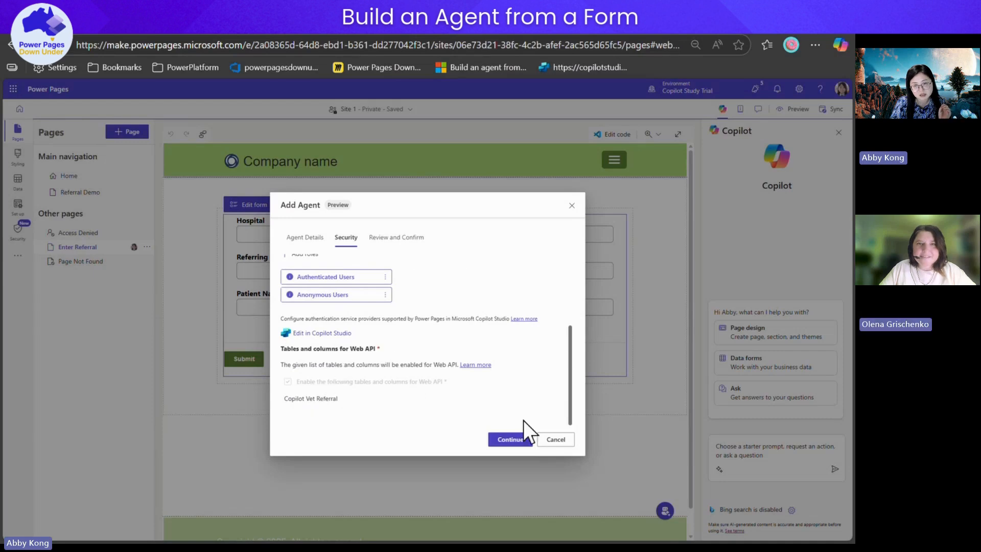
{"action": "left_click", "coordinate": [503, 442]}
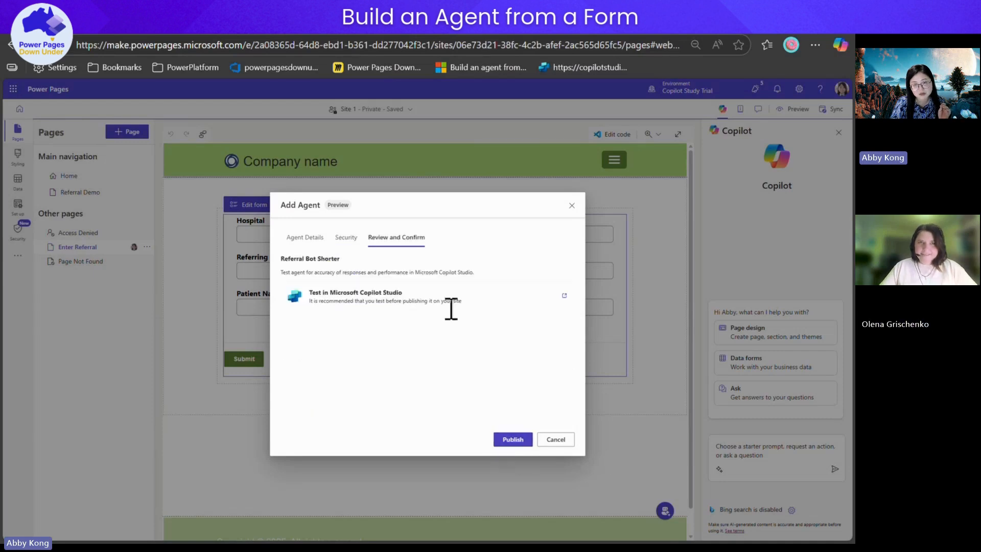
{"action": "left_click", "coordinate": [509, 442]}
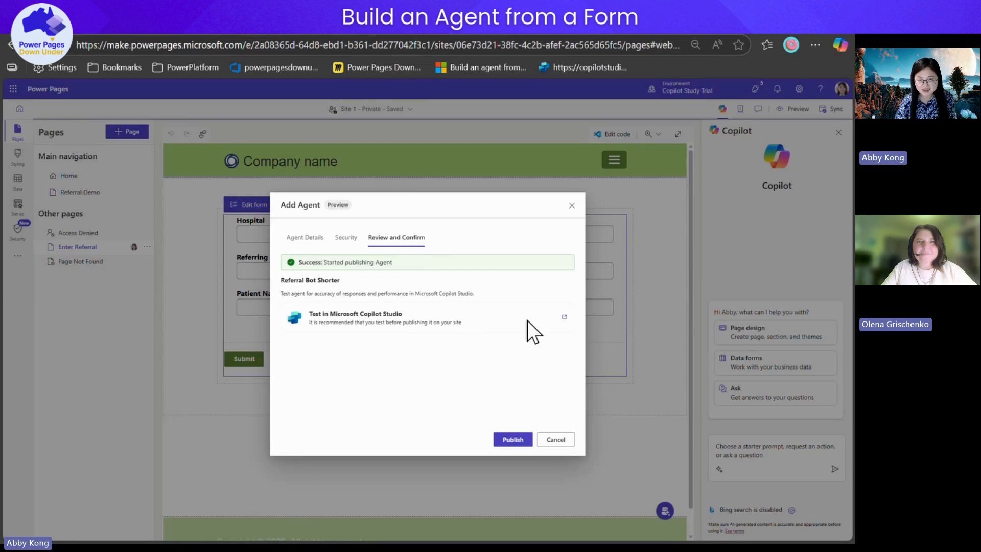
Open Referral Bot Shorter's test in Microsoft Copilot Studio, and examine its overview and test chat
{"action": "left_click", "coordinate": [564, 317]}
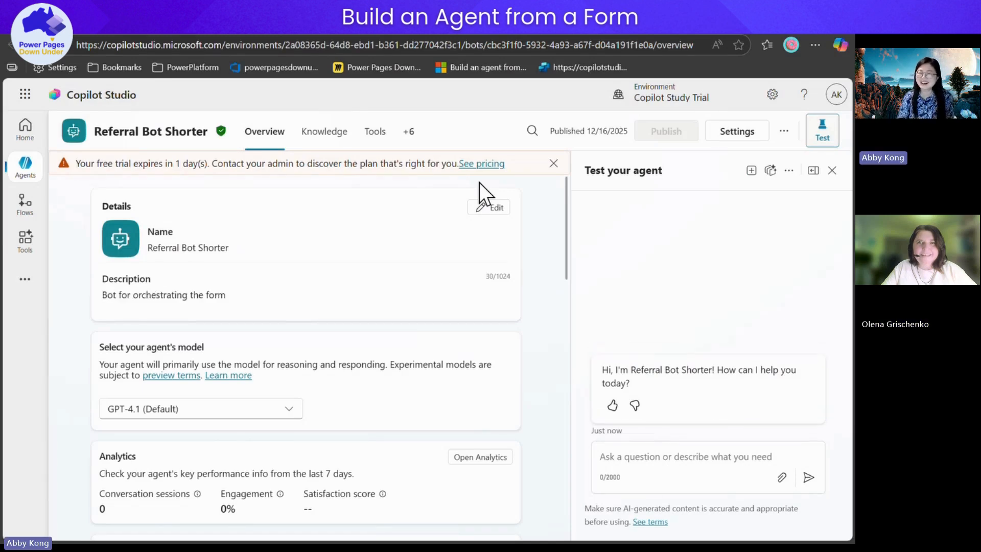
{"action": "left_click_drag", "start_coordinate": [686, 376], "coordinate": [823, 354]}
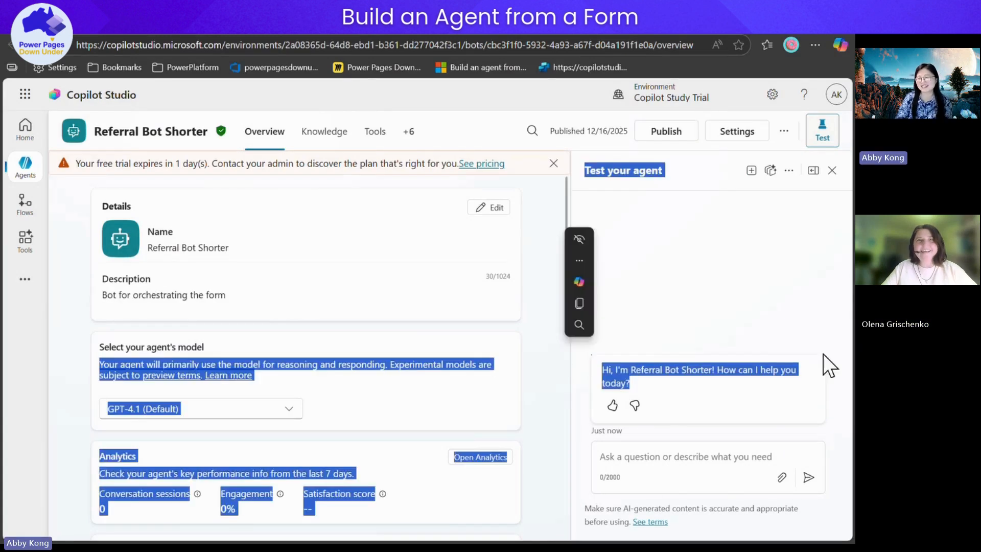
{"action": "left_click", "coordinate": [789, 338]}
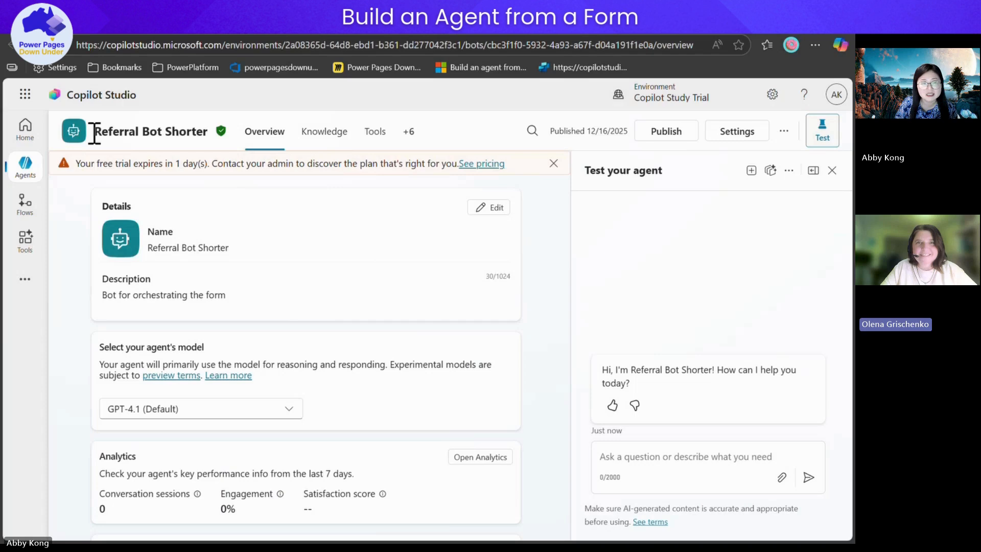
Reload the Copilot Studio agents list to check Referral Bot Shorter's publishing status
{"action": "left_click", "coordinate": [186, 33]}
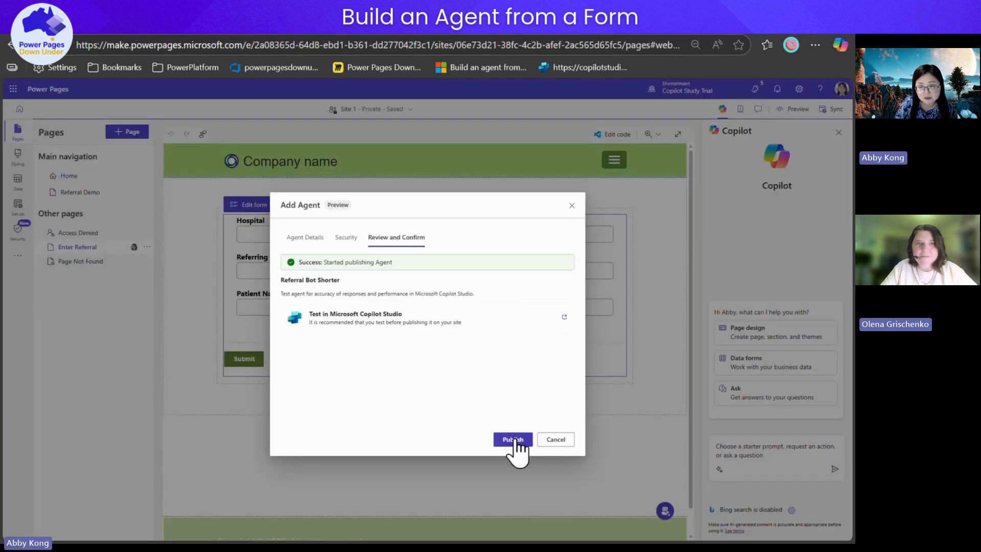
{"action": "left_click", "coordinate": [306, 28]}
{"action": "left_click", "coordinate": [351, 23]}
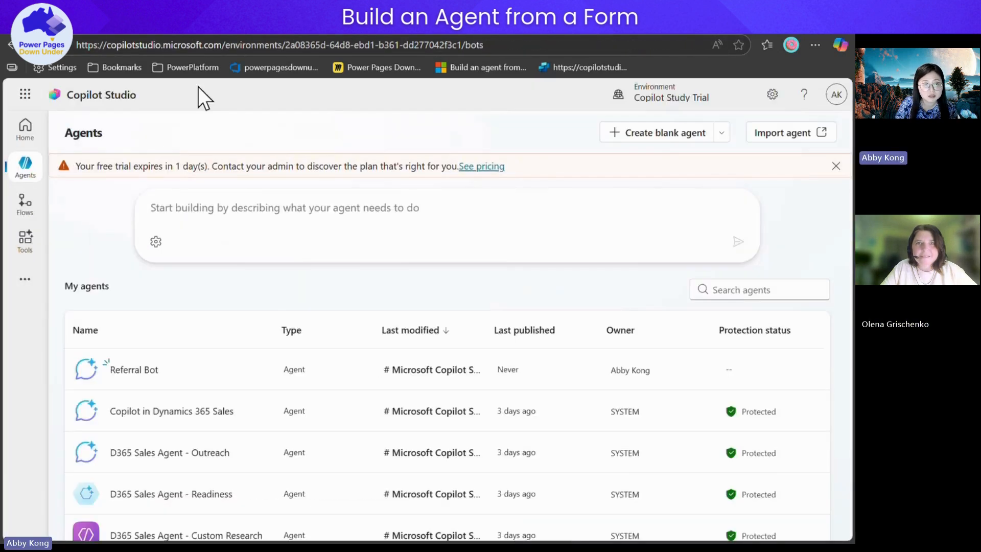
{"action": "left_click", "coordinate": [206, 48]}
{"action": "key", "text": "Return"}
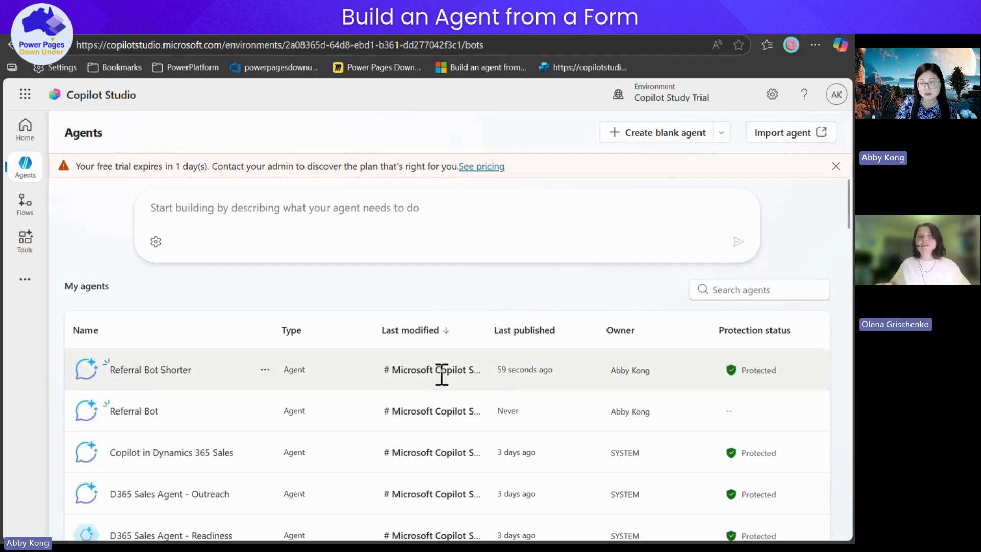
Open Referral Bot Shorter's overview from the agents list, and return to Power Pages to preview the Enter Referral page at desktop size
{"action": "left_click", "coordinate": [150, 369]}
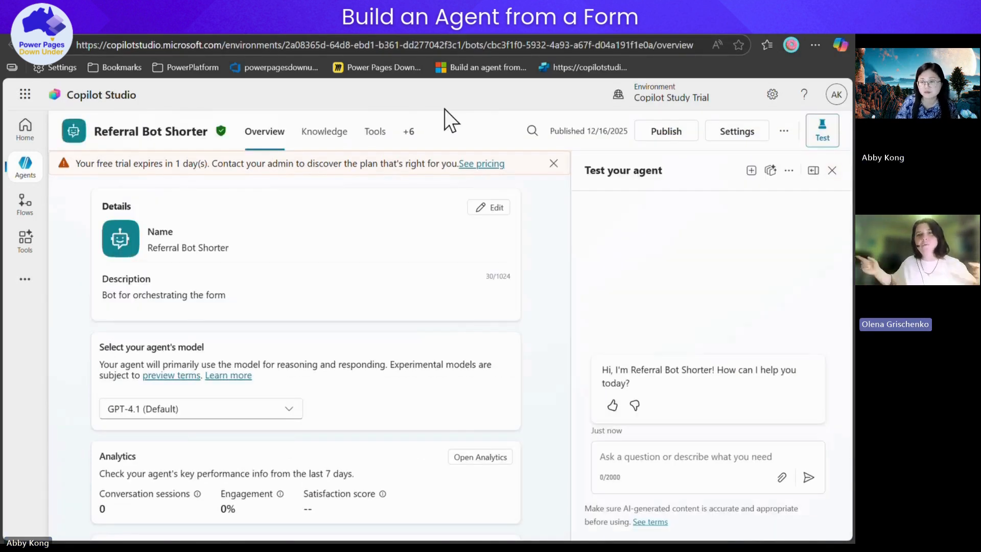
{"action": "left_click", "coordinate": [302, 23]}
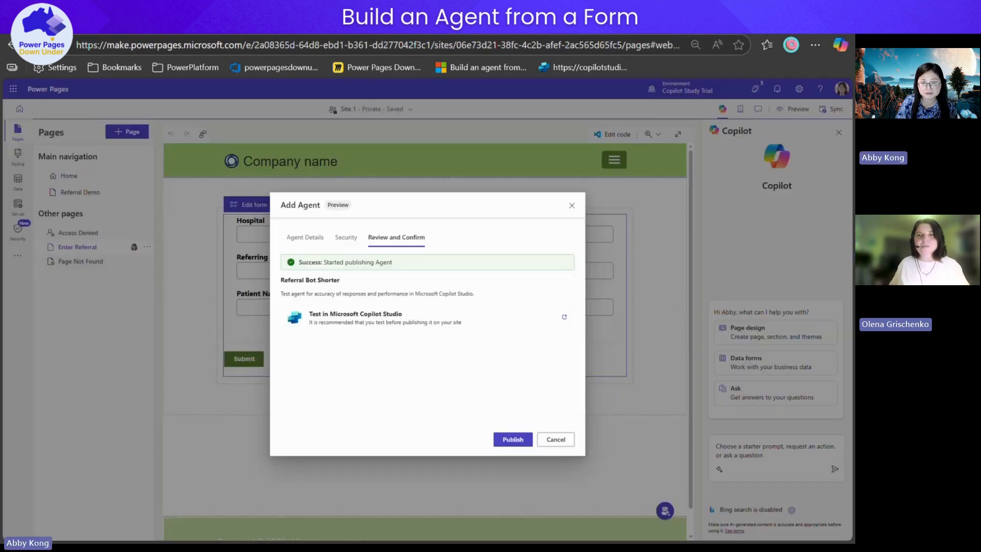
{"action": "left_click", "coordinate": [572, 206]}
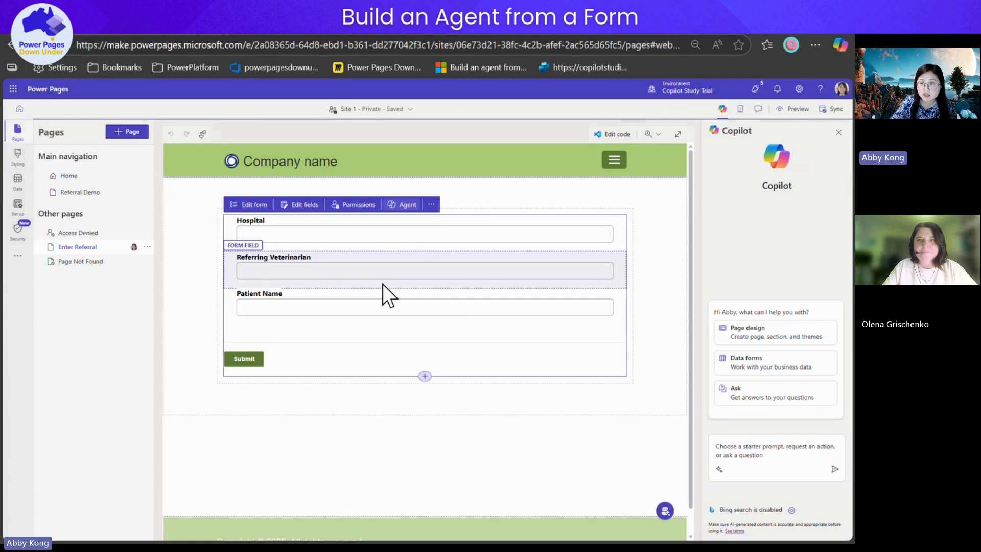
{"action": "left_click", "coordinate": [793, 108]}
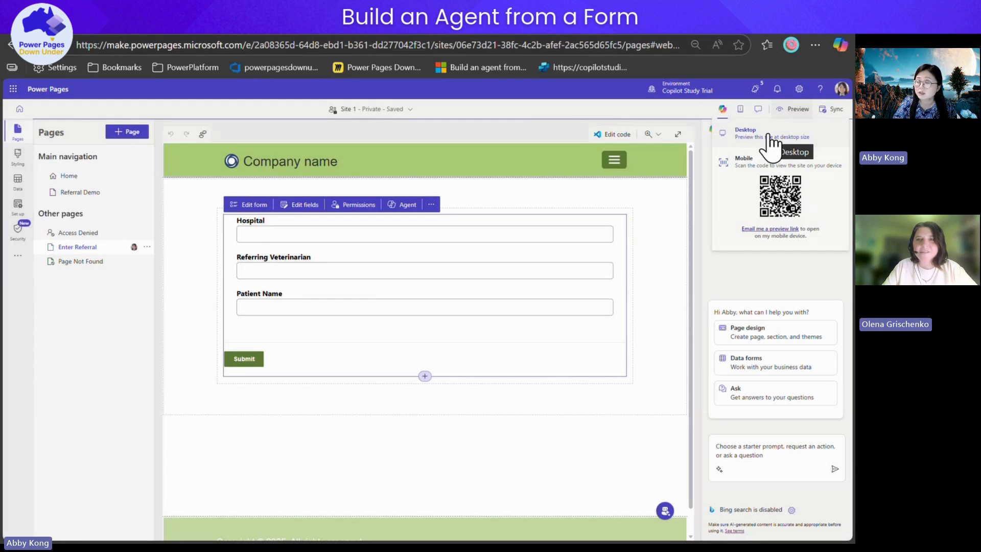
{"action": "left_click", "coordinate": [769, 136]}
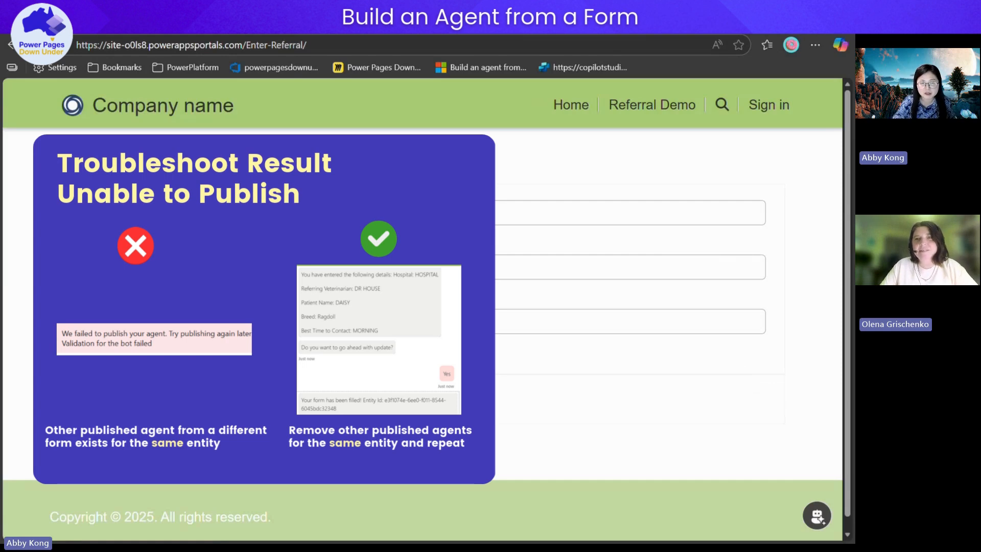
Check which agents the site chat offers on the Enter Referral page, including its full agent list, and close the chat
{"action": "left_click", "coordinate": [820, 518]}
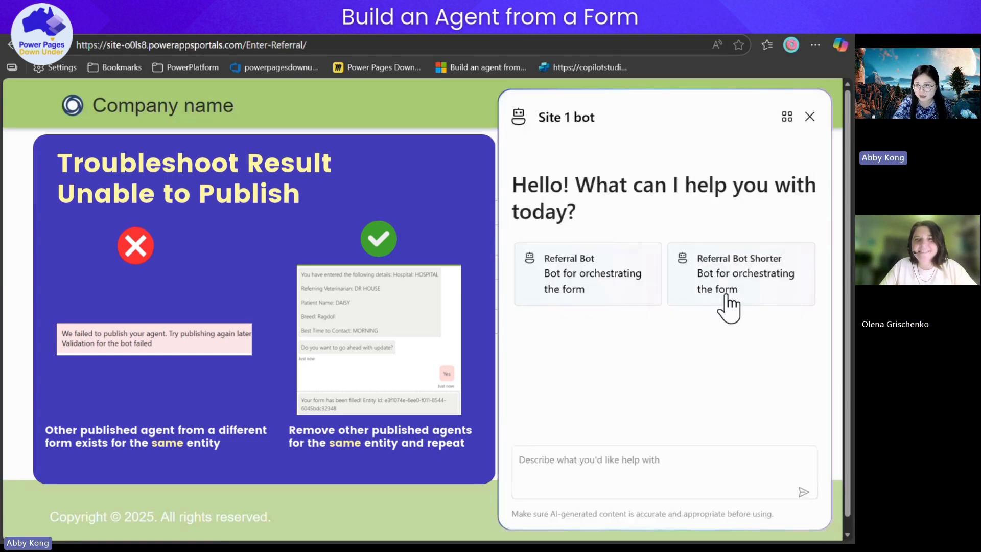
{"action": "left_click", "coordinate": [785, 116]}
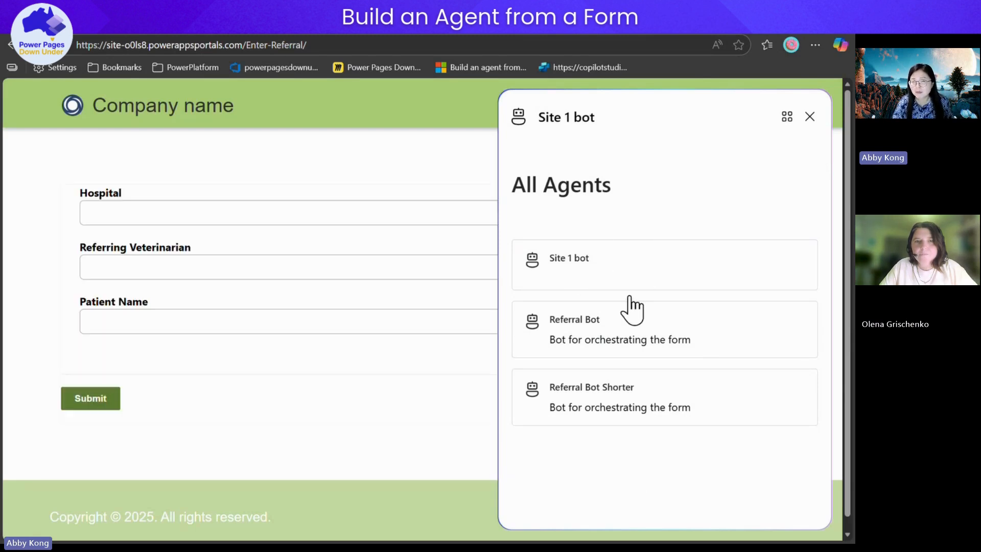
{"action": "left_click", "coordinate": [810, 116]}
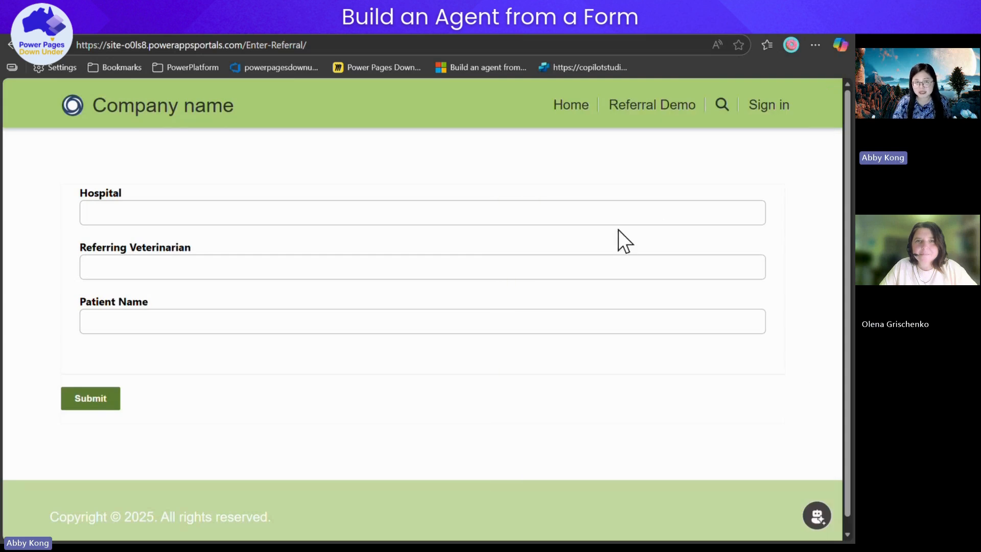
Go to the site's home page and open Referral Bot Shorter from the chat's full agent list, closing and reopening the chat once
{"action": "left_click", "coordinate": [168, 108]}
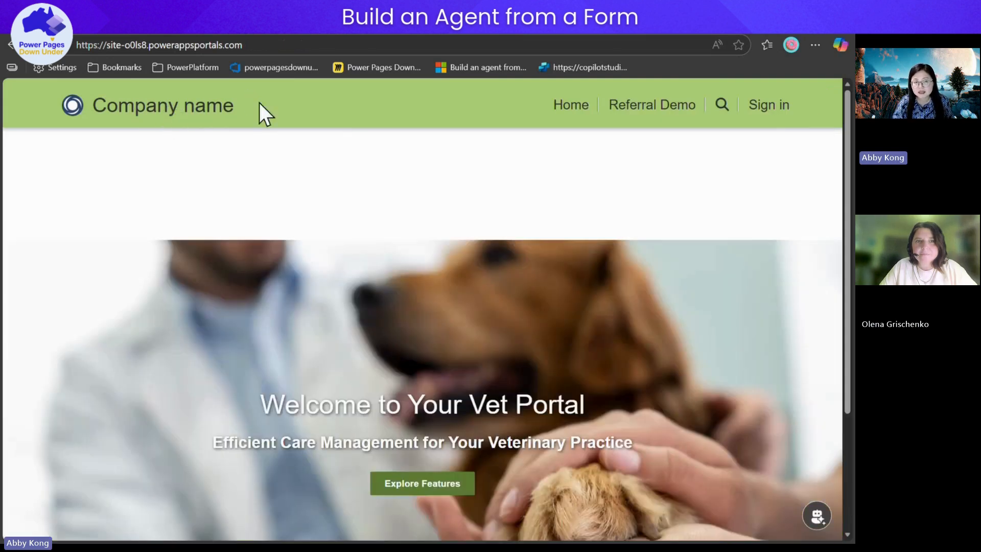
{"action": "left_click", "coordinate": [818, 516]}
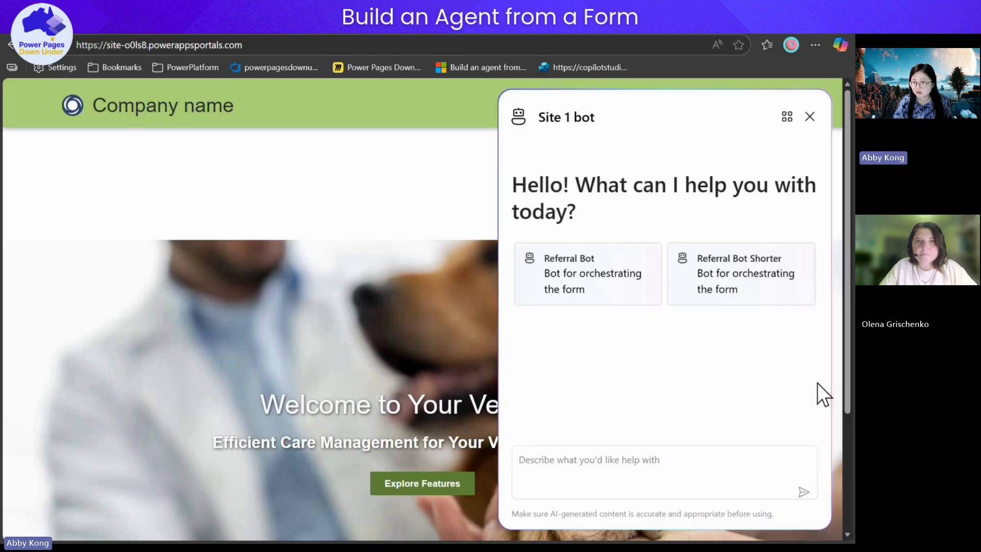
{"action": "left_click", "coordinate": [786, 117]}
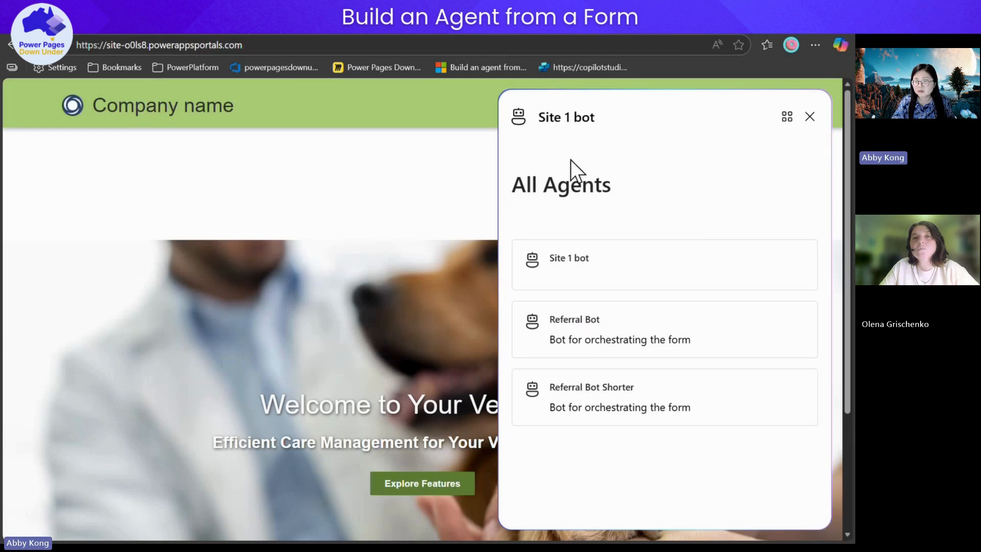
{"action": "left_click", "coordinate": [611, 409]}
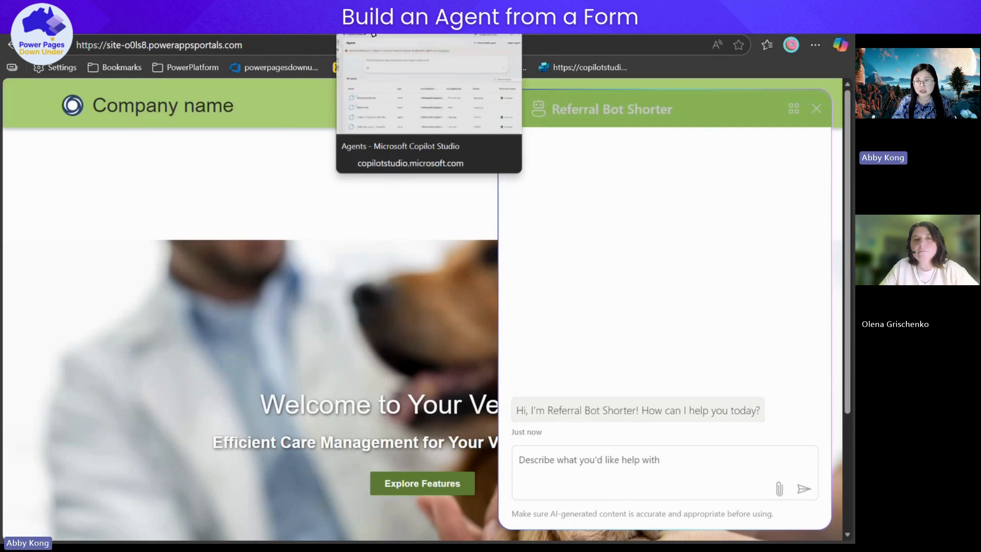
{"action": "left_click", "coordinate": [815, 110]}
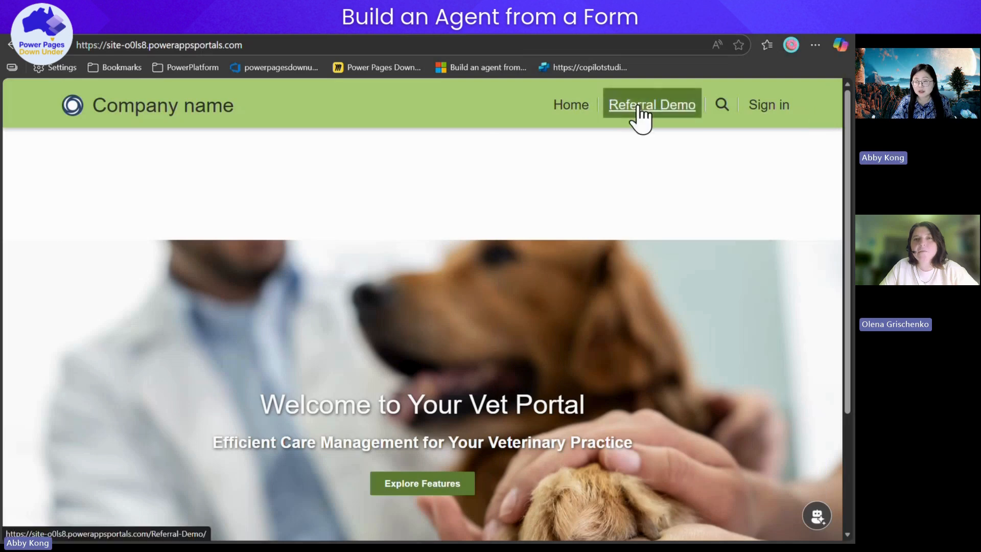
{"action": "left_click", "coordinate": [817, 516]}
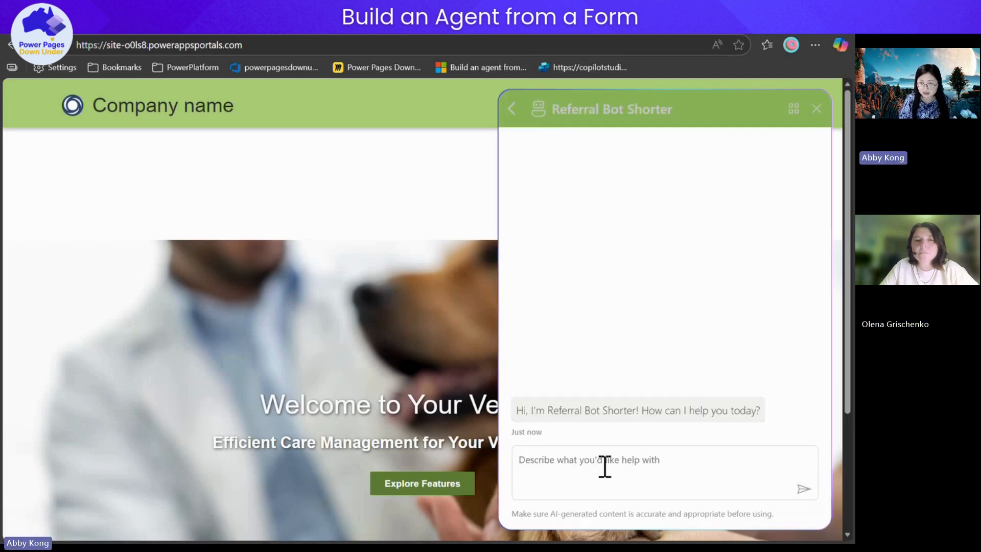
Send "enter referral" to Referral Bot Shorter and answer Yes to uploading a file for auto form filling
{"action": "type", "text": "enter"}
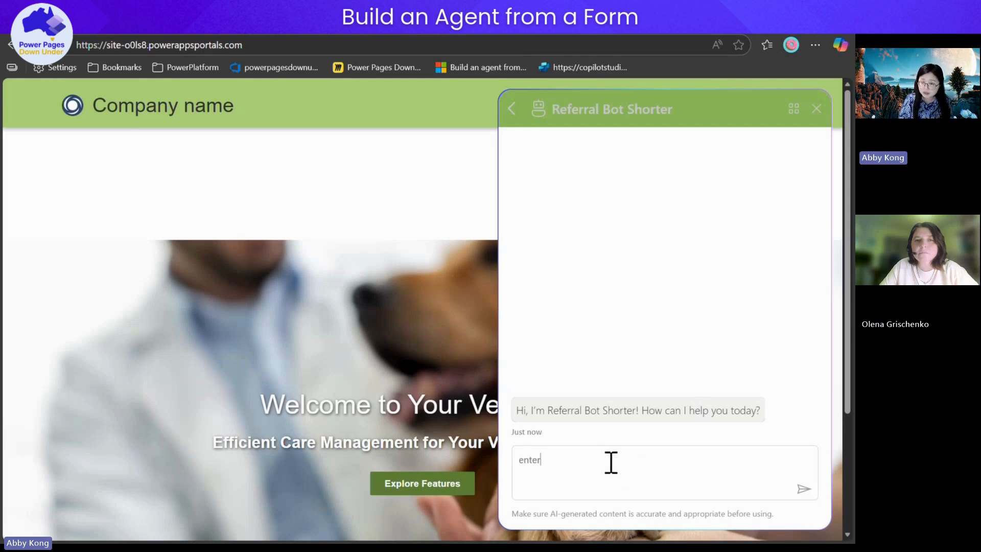
{"action": "type", "text": " referral"}
{"action": "key", "text": "Return"}
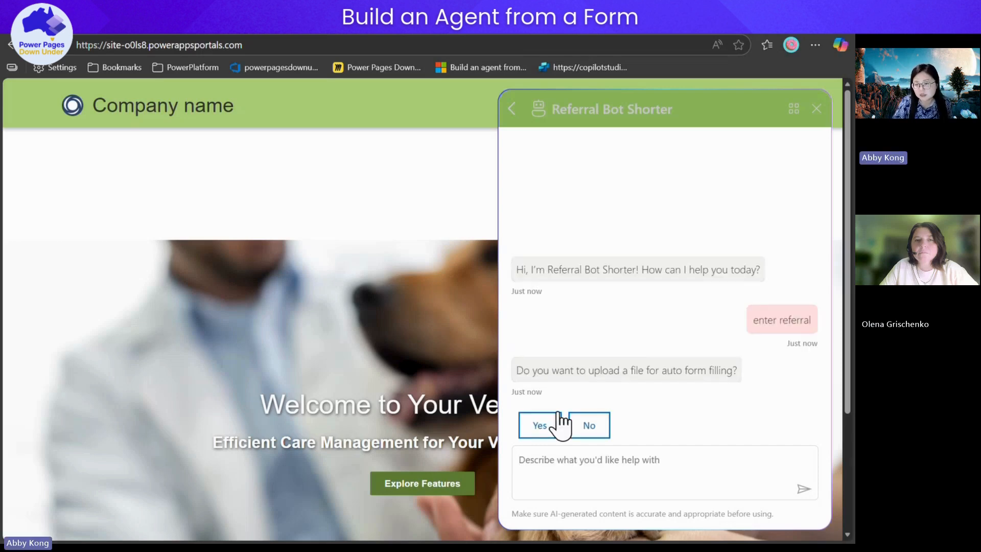
{"action": "left_click_drag", "start_coordinate": [565, 371], "coordinate": [615, 371]}
{"action": "left_click", "coordinate": [650, 369]}
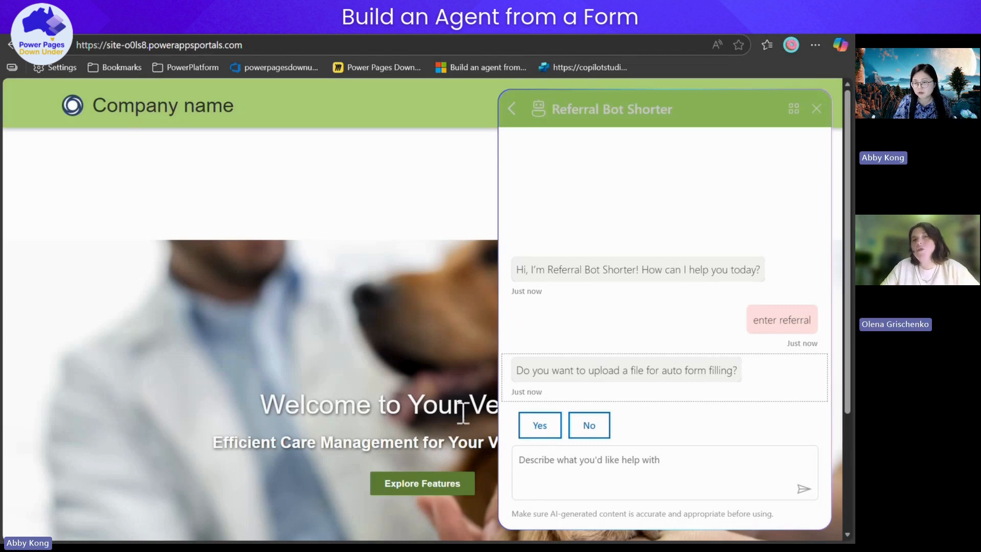
{"action": "left_click", "coordinate": [533, 432]}
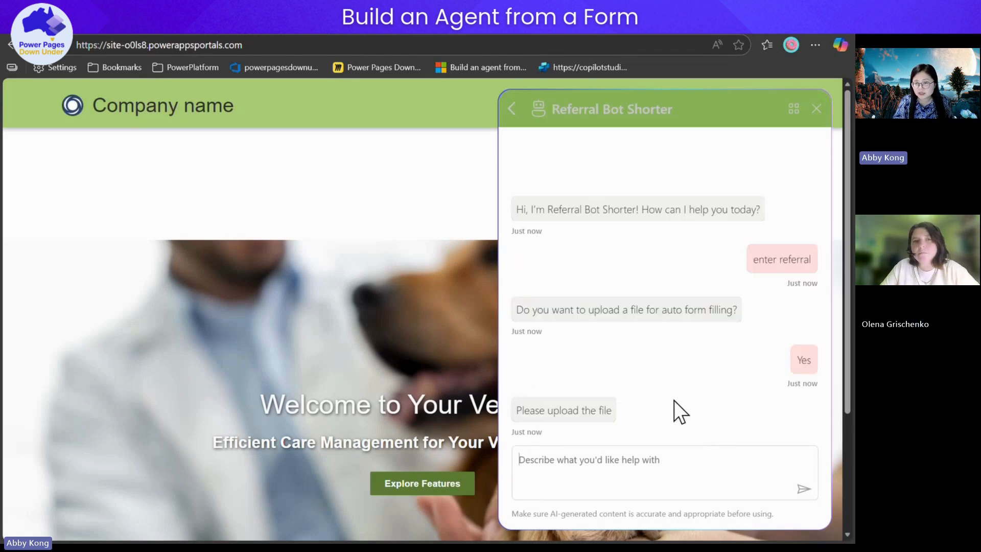
Enlarge the site's home page slightly and reload it to reset the chat display
{"action": "scroll", "coordinate": [657, 438], "scroll_direction": "down", "scroll_amount": 3}
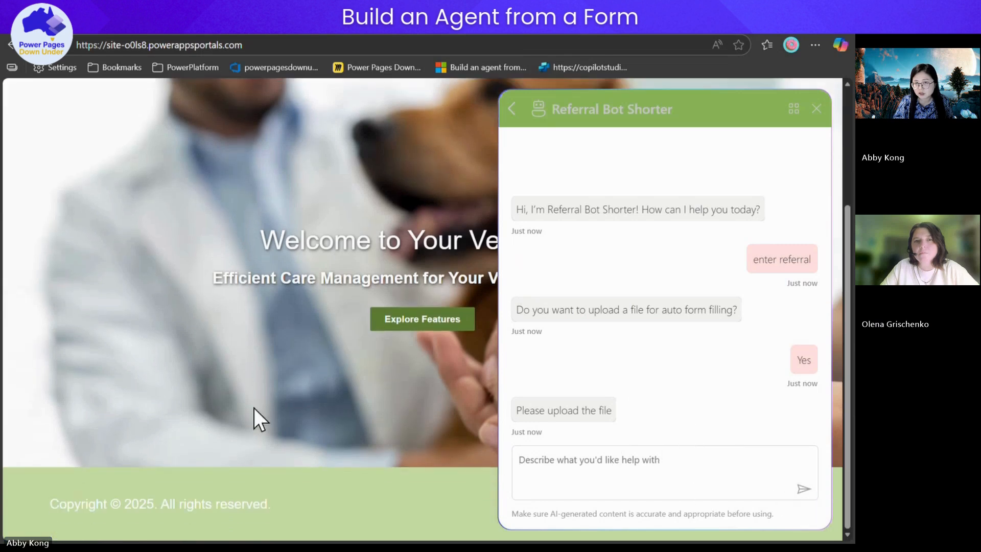
{"action": "scroll", "coordinate": [253, 408], "scroll_direction": "up", "scroll_amount": 3}
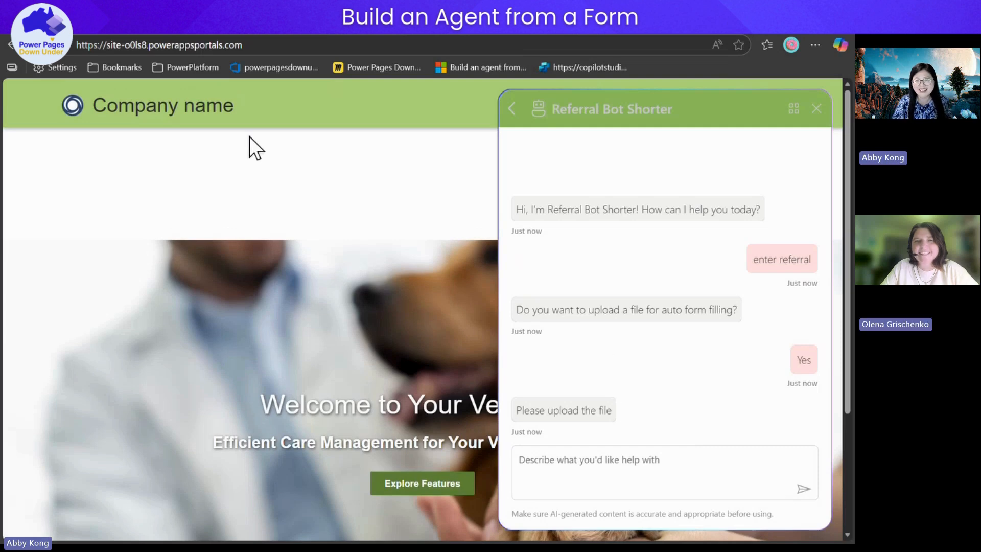
{"action": "scroll", "coordinate": [336, 215], "scroll_direction": "up", "scroll_amount": 3}
{"action": "scroll", "coordinate": [517, 312], "scroll_direction": "down", "scroll_amount": 1}
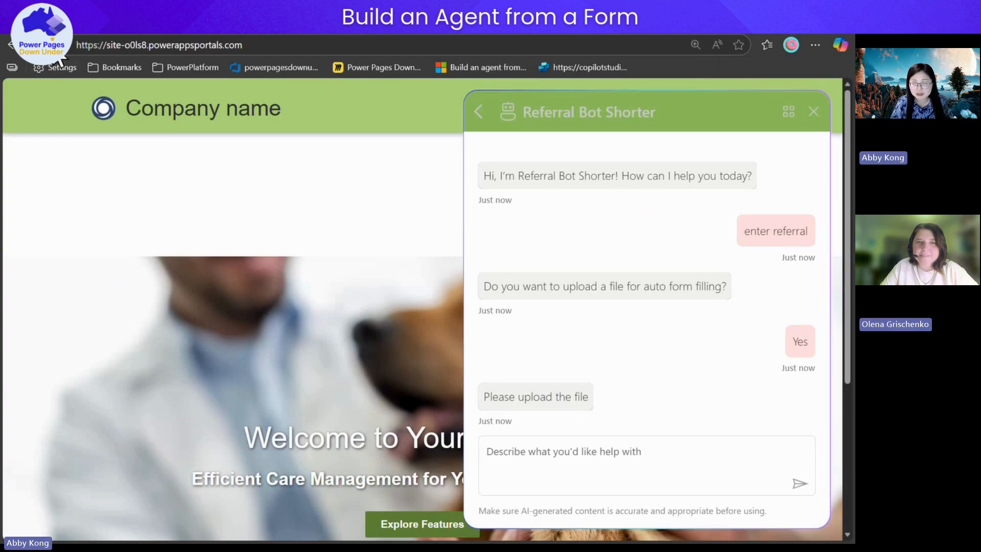
{"action": "key", "text": "F5"}
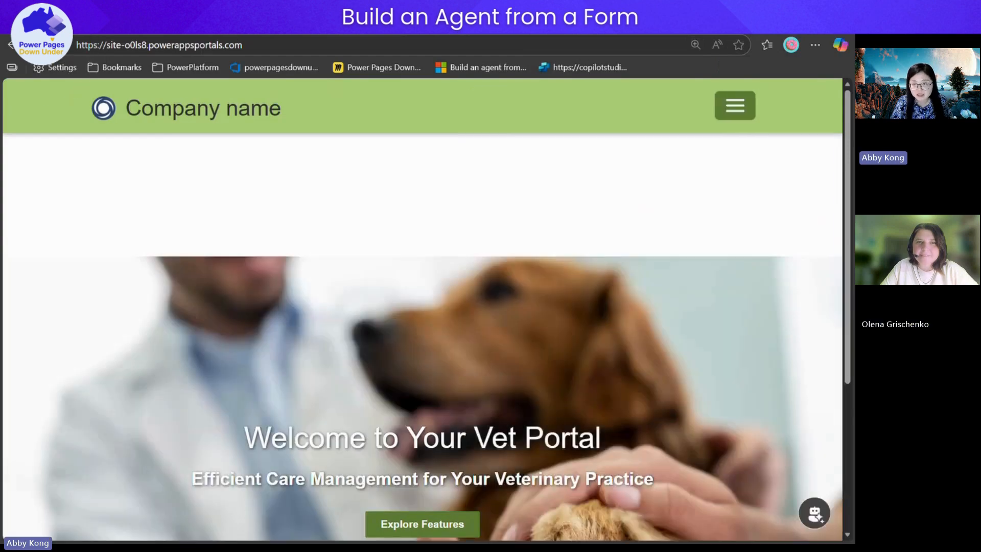
Reload the Power Pages design studio and preview the Enter Referral page at desktop size again
{"action": "key", "text": "ctrl+Tab"}
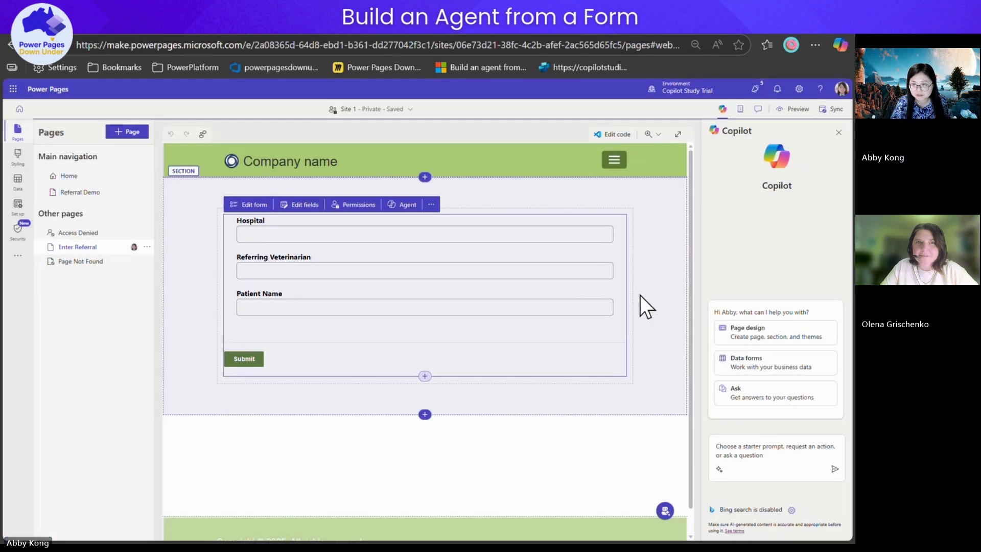
{"action": "key", "text": "F5"}
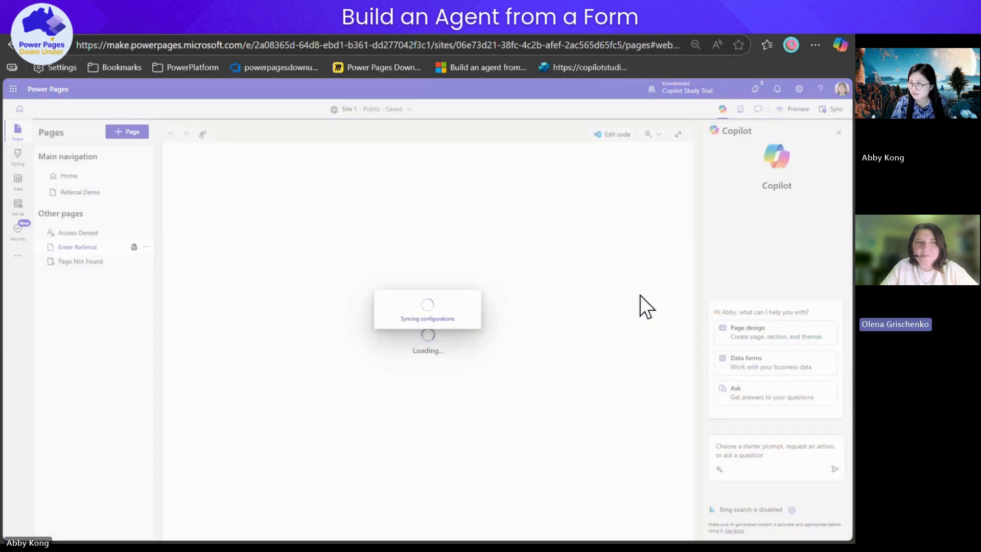
{"action": "left_click", "coordinate": [796, 114]}
{"action": "left_click", "coordinate": [785, 136]}
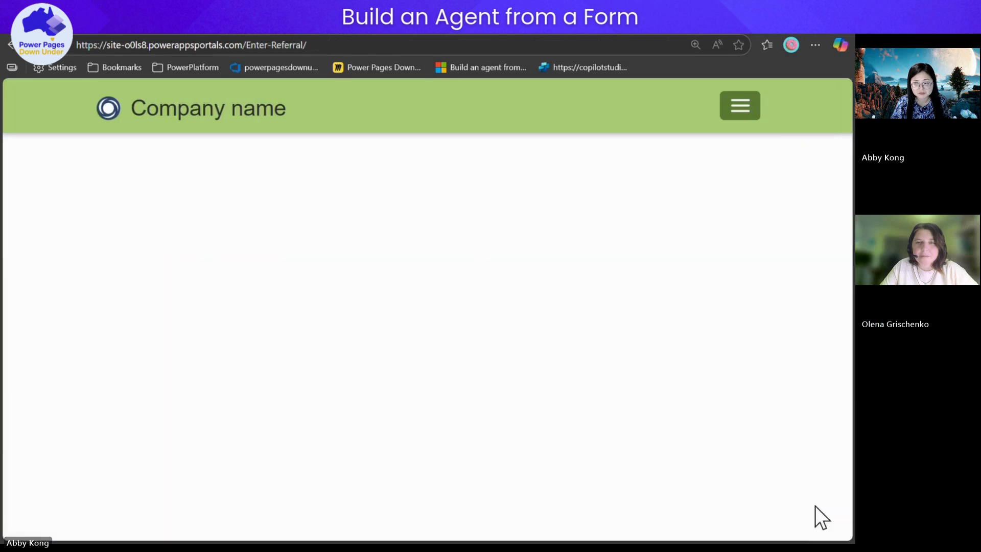
Open Referral Bot Shorter's conversation from the full agent list on the Enter Referral page, check its file attachment option and close the chat
{"action": "left_click", "coordinate": [815, 511]}
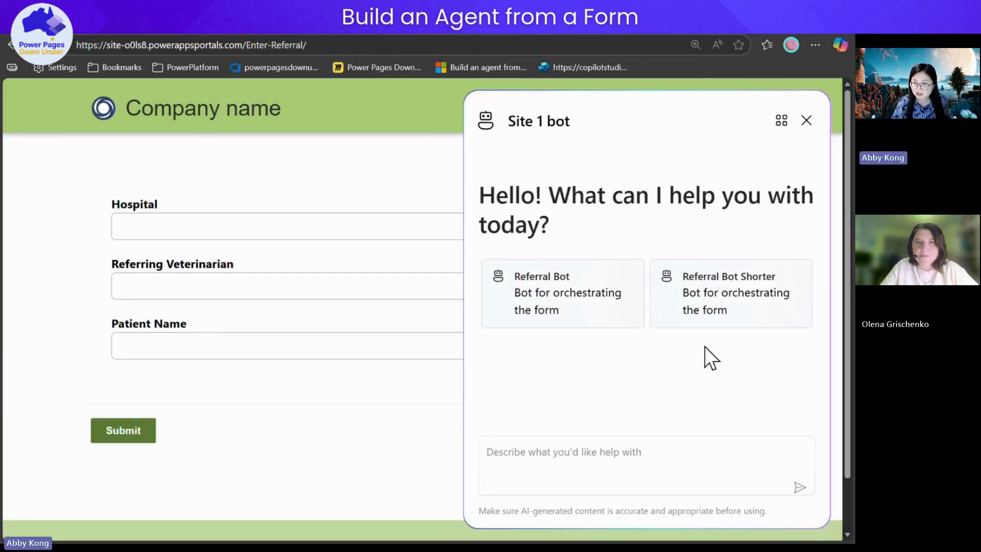
{"action": "left_click", "coordinate": [781, 121]}
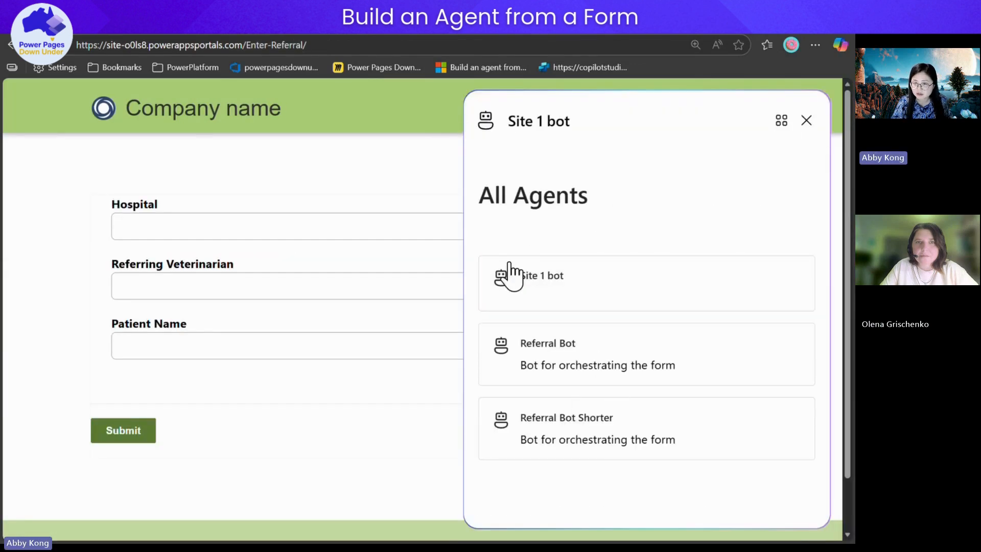
{"action": "left_click", "coordinate": [605, 439]}
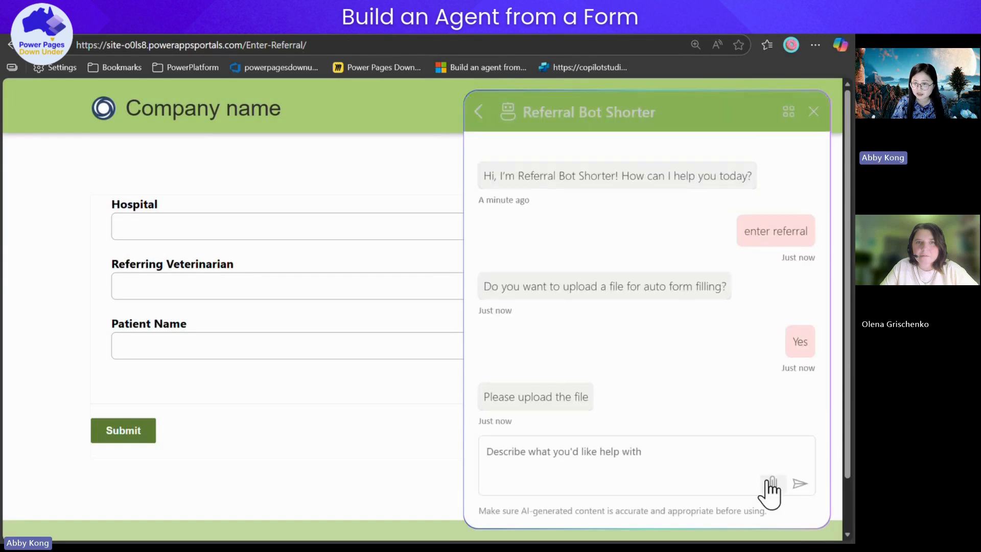
{"action": "left_click", "coordinate": [815, 113]}
Return to the site's home page and resume the Referral Bot Shorter conversation from the suggested agents
{"action": "left_click", "coordinate": [272, 122]}
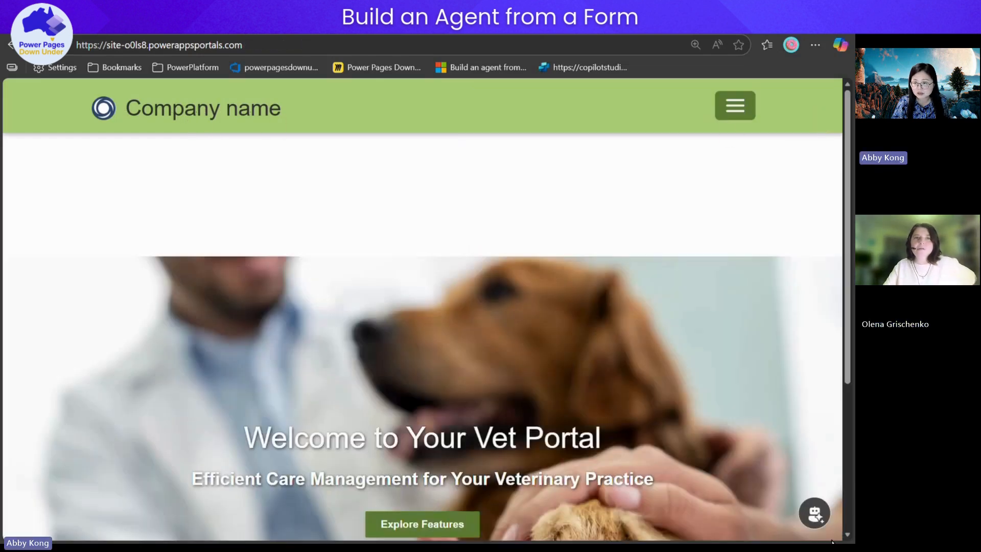
{"action": "left_click", "coordinate": [814, 510]}
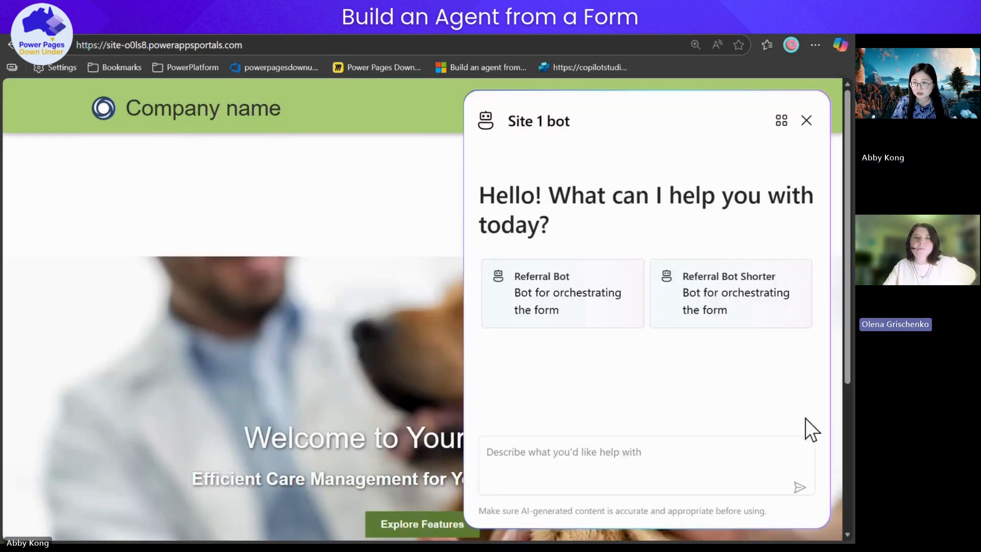
{"action": "left_click", "coordinate": [708, 289]}
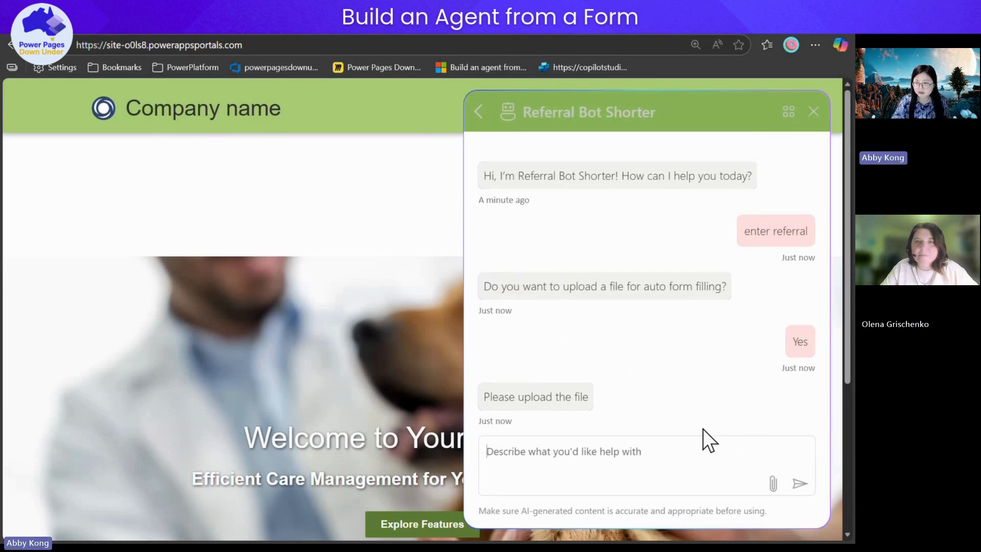
Send the handwritten referral form image to Referral Bot Shorter, and compare the uploaded image with the extracted hospital, veterinarian and patient details
{"action": "key", "text": "ctrl+Tab"}
{"action": "key", "text": "ctrl+Tab"}
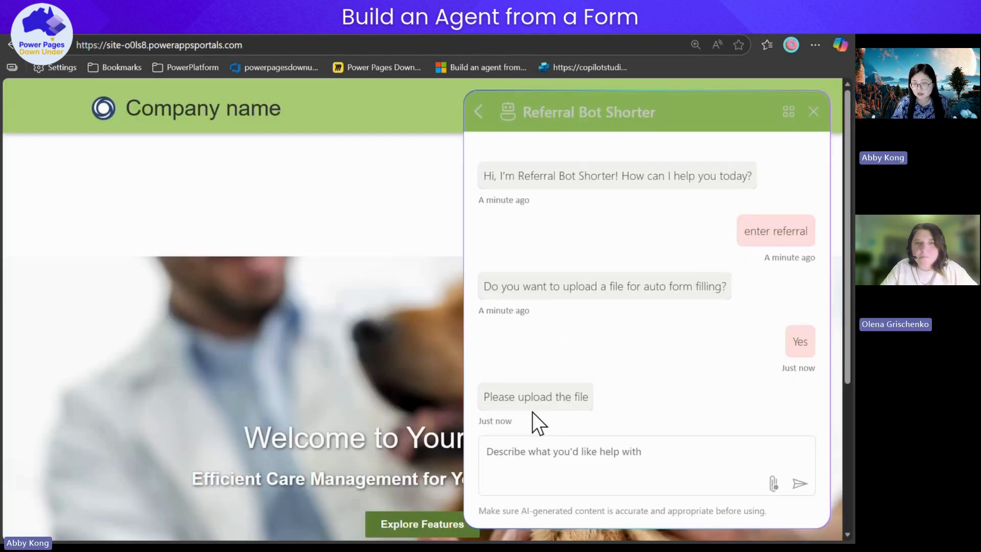
{"action": "left_click", "coordinate": [801, 485]}
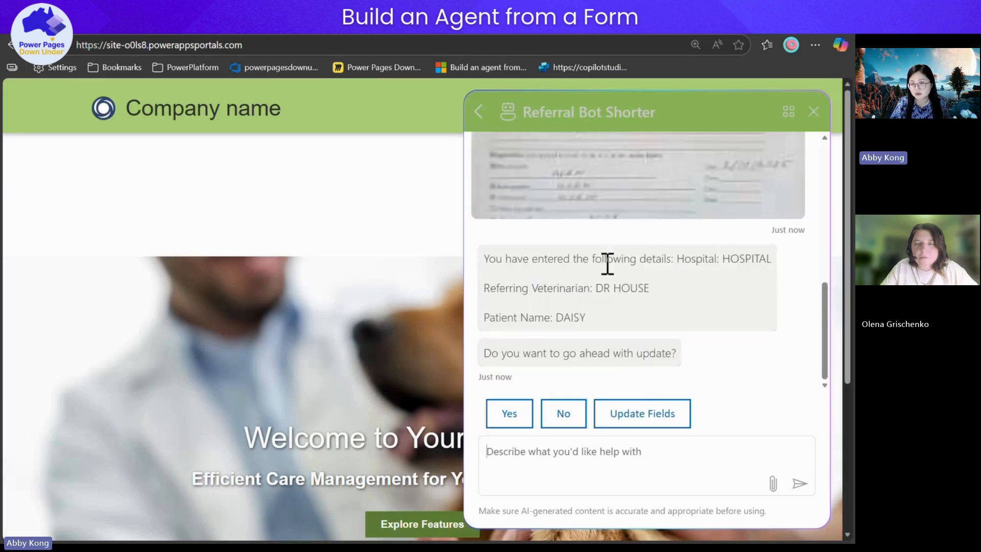
{"action": "scroll", "coordinate": [683, 271], "scroll_direction": "up", "scroll_amount": 3}
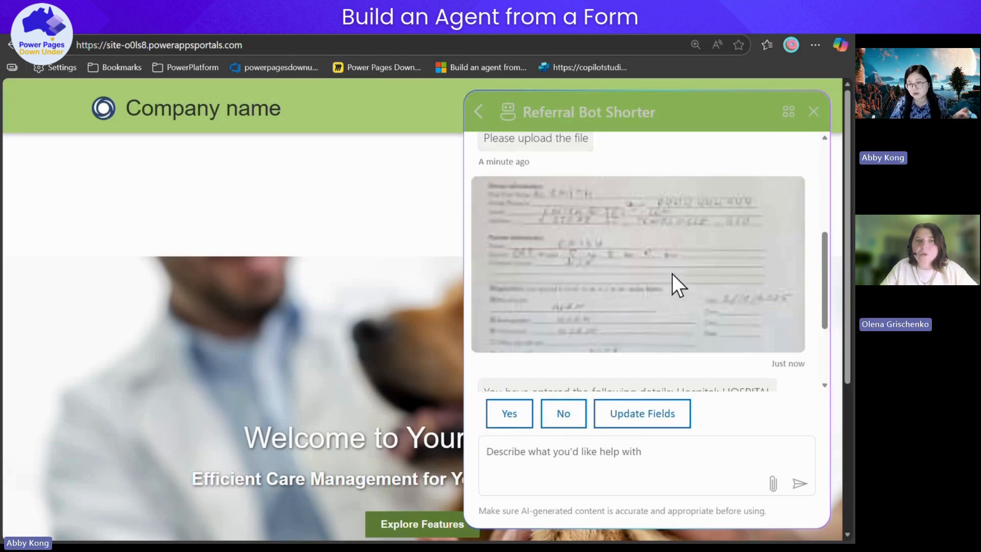
{"action": "scroll", "coordinate": [673, 274], "scroll_direction": "down", "scroll_amount": 3}
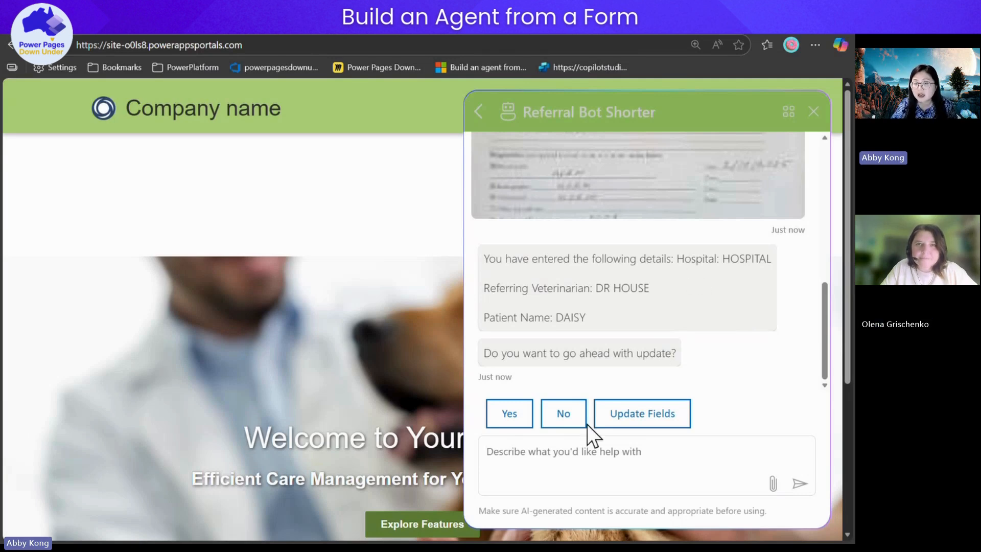
Confirm the update with the details extracted from the uploaded form, and highlight the returned entity ID in the chat reply
{"action": "left_click", "coordinate": [493, 416]}
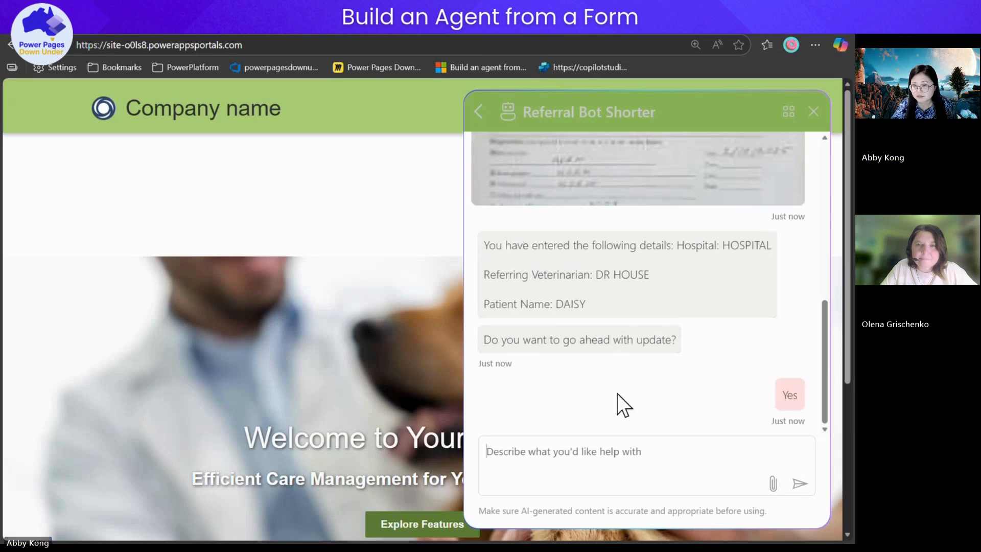
{"action": "scroll", "coordinate": [617, 393], "scroll_direction": "down", "scroll_amount": 3}
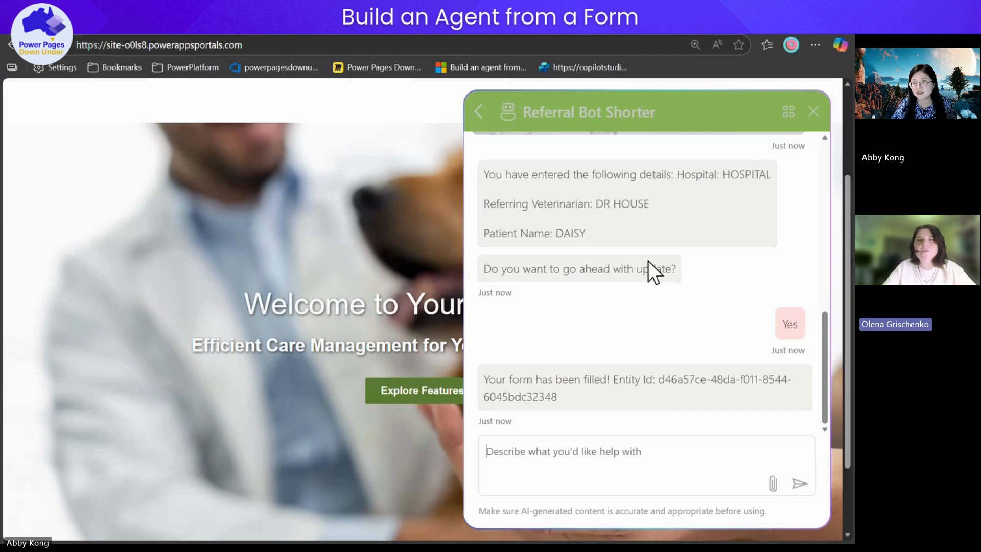
{"action": "left_click_drag", "start_coordinate": [557, 396], "coordinate": [658, 380]}
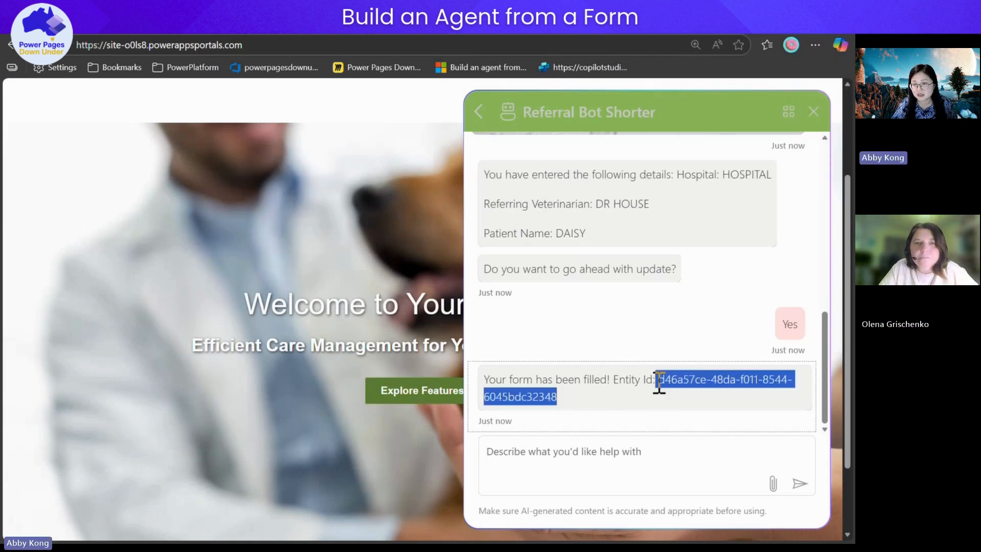
Switch to Power Pages Management, re-sort Active Vet Referral Forms by Created On from newer to older, and select the newest record
{"action": "key", "text": "ctrl+Tab"}
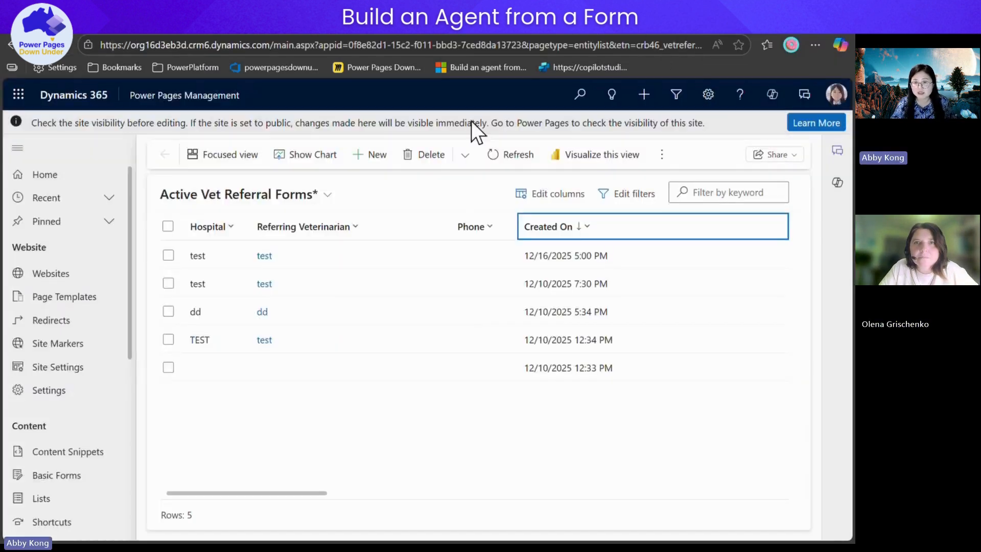
{"action": "left_click", "coordinate": [565, 230]}
{"action": "left_click", "coordinate": [584, 252]}
{"action": "left_click", "coordinate": [583, 226]}
{"action": "left_click", "coordinate": [591, 277]}
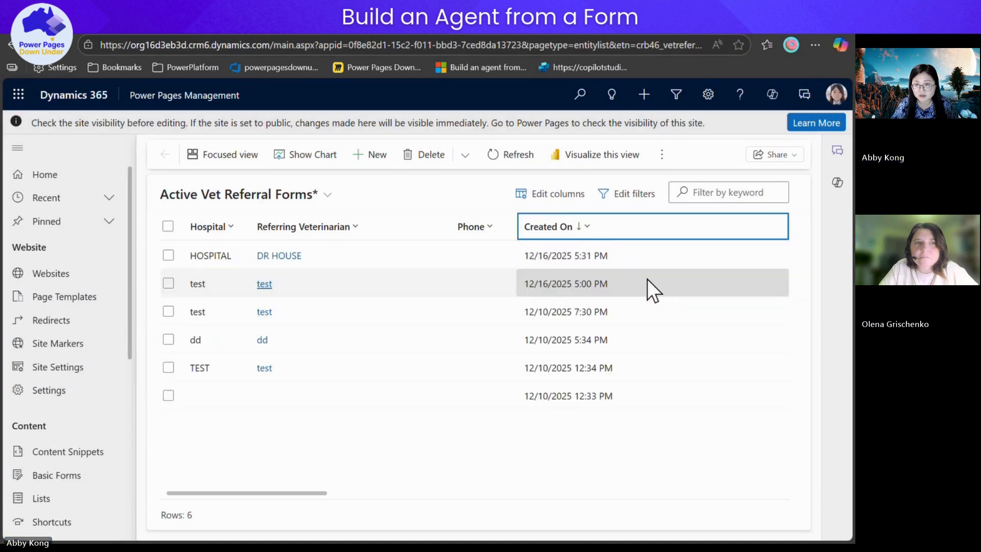
{"action": "left_click", "coordinate": [638, 253]}
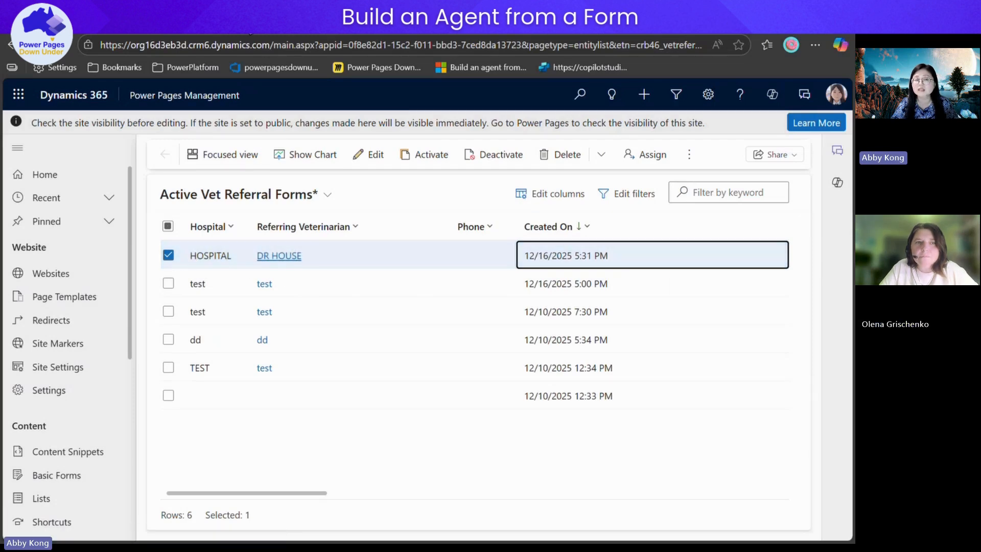
{"action": "mouse_move", "coordinate": [246, 20]}
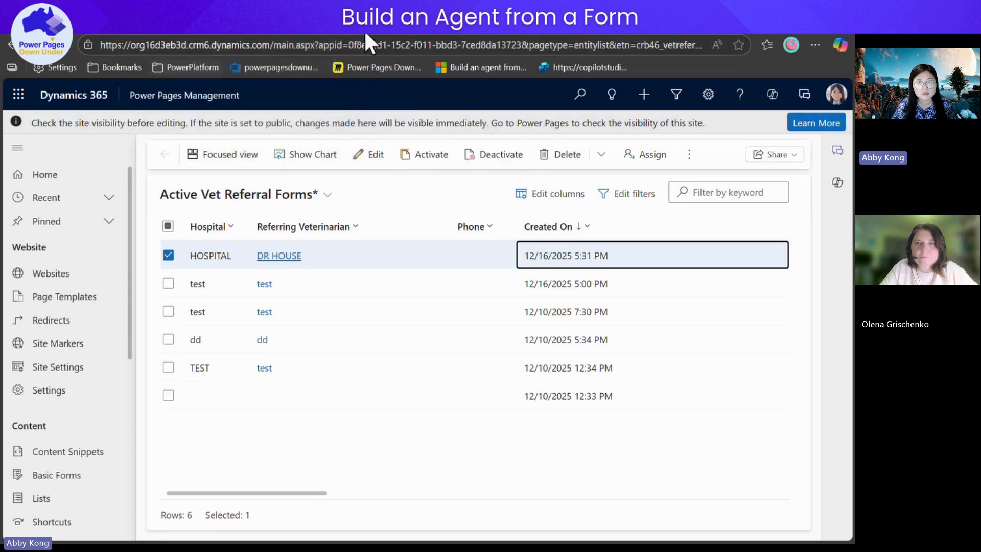
Return to the Referral Bot Shorter chat on the site and review the conversation from the uploaded form image to the latest reply
{"action": "left_click", "coordinate": [363, 30]}
{"action": "left_click", "coordinate": [647, 337]}
{"action": "scroll", "coordinate": [665, 353], "scroll_direction": "up", "scroll_amount": 5}
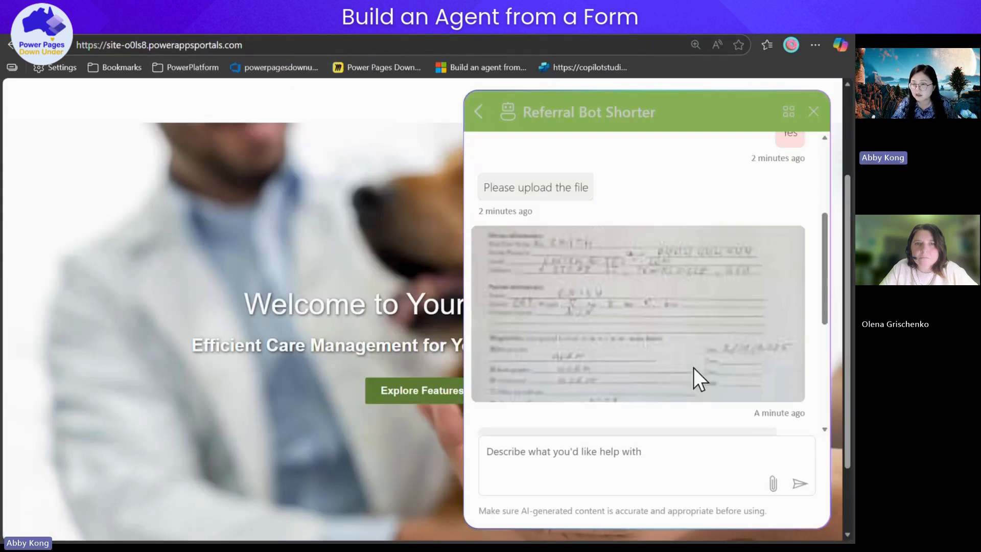
{"action": "scroll", "coordinate": [687, 343], "scroll_direction": "up", "scroll_amount": 3}
{"action": "scroll", "coordinate": [551, 434], "scroll_direction": "down", "scroll_amount": 10}
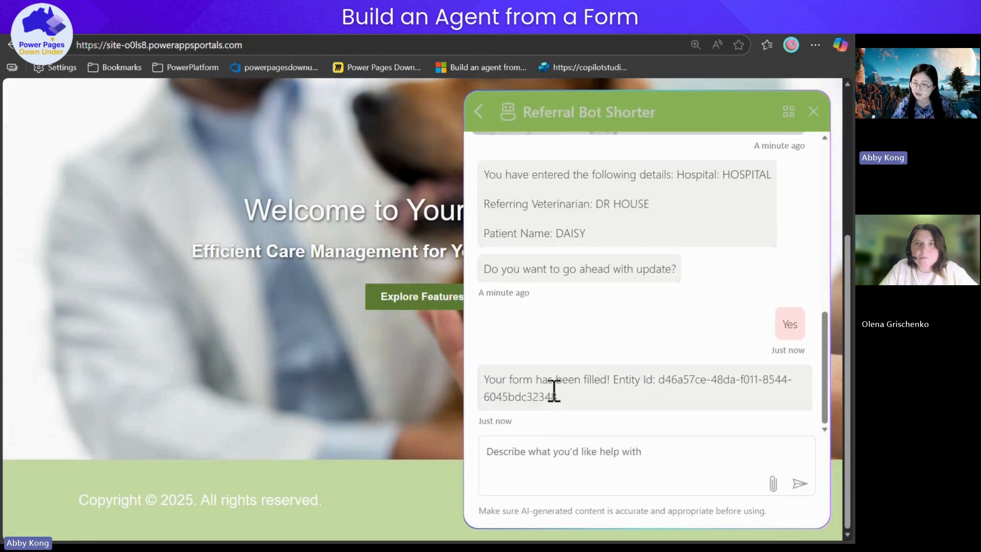
Send "enter referral" to Referral Bot Shorter and decline the file upload for auto form filling
{"action": "left_click", "coordinate": [539, 449]}
{"action": "type", "text": "enter reffer"}
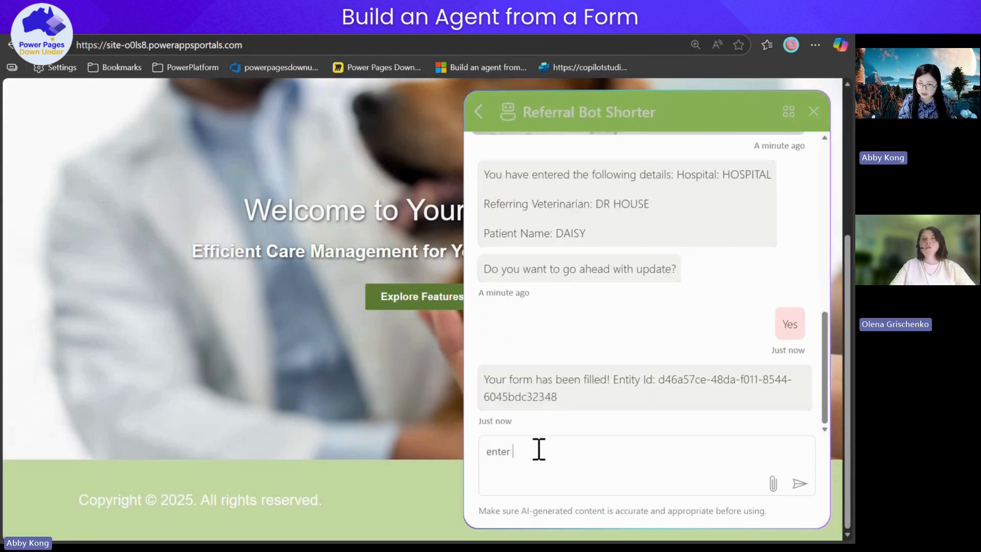
{"action": "key", "text": "BackSpace"}
{"action": "key", "text": "BackSpace"}
{"action": "key", "text": "BackSpace"}
{"action": "type", "text": "erral"}
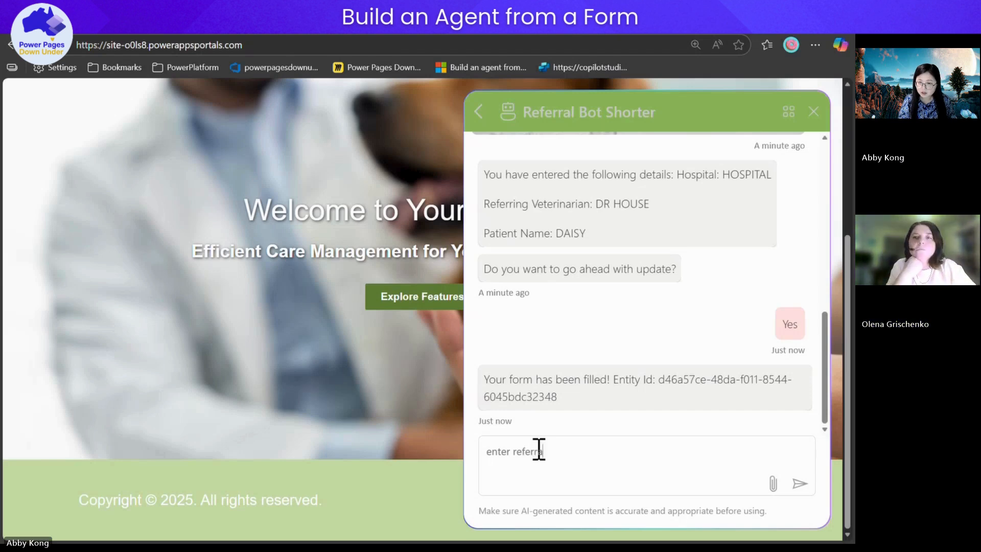
{"action": "key", "text": "Return"}
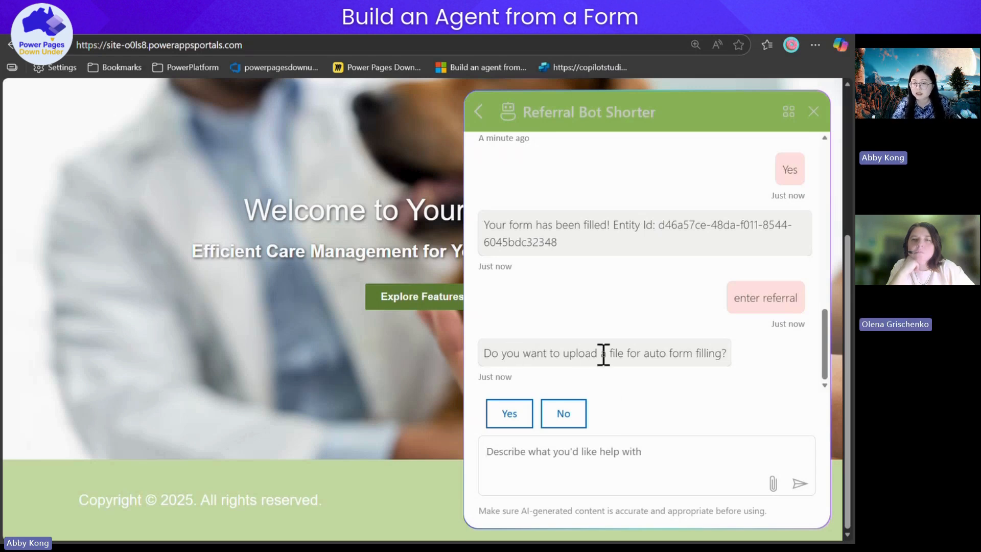
{"action": "left_click", "coordinate": [560, 412]}
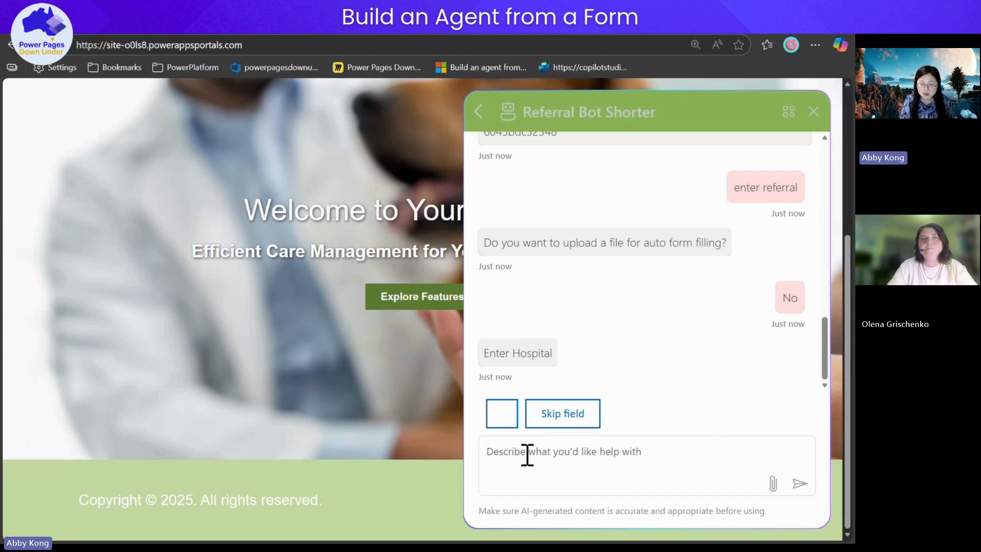
Answer the agent with hospital Sydney Hospital, referring veterinarian TEST and patient name Homer, and confirm the update
{"action": "type", "text": "Sy"}
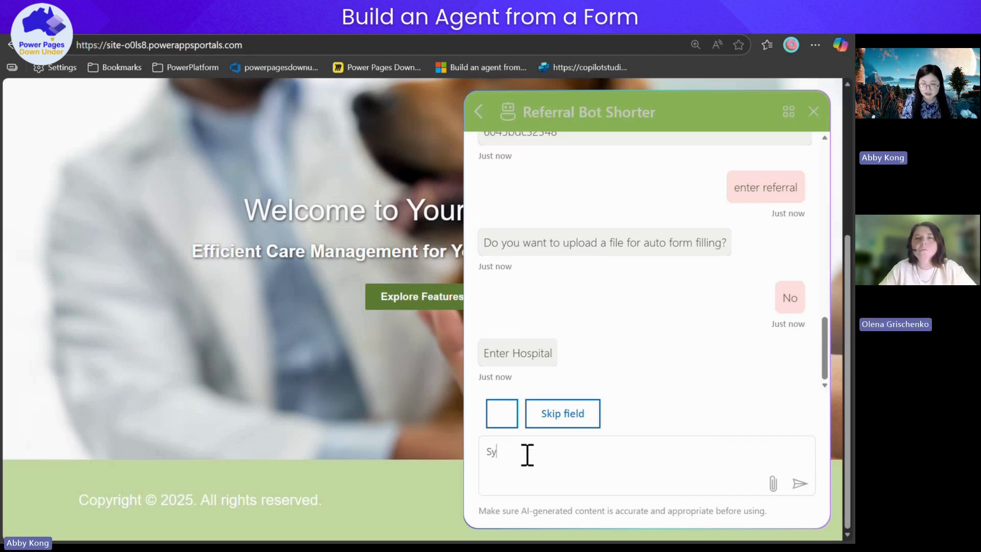
{"action": "type", "text": "dney Hospi"}
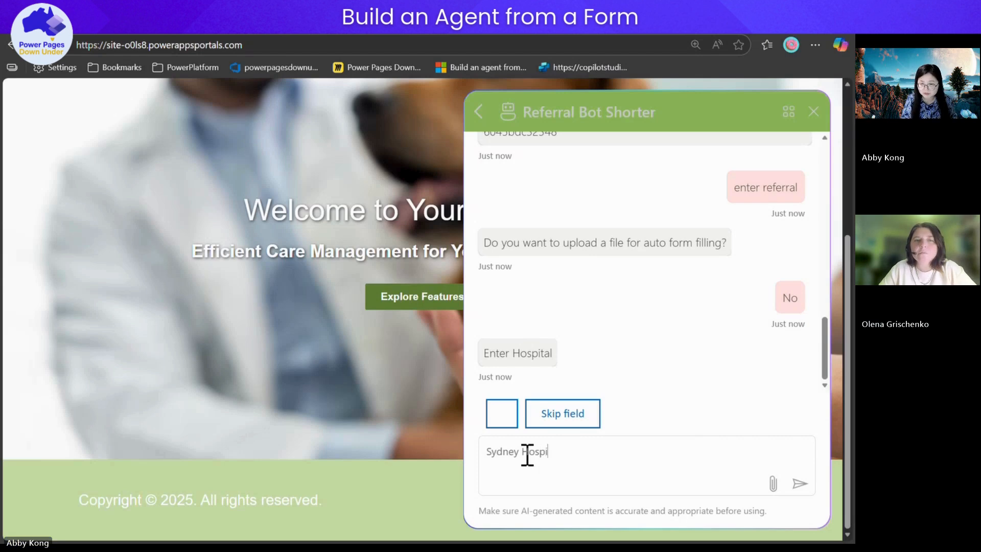
{"action": "type", "text": "tal"}
{"action": "key", "text": "Return"}
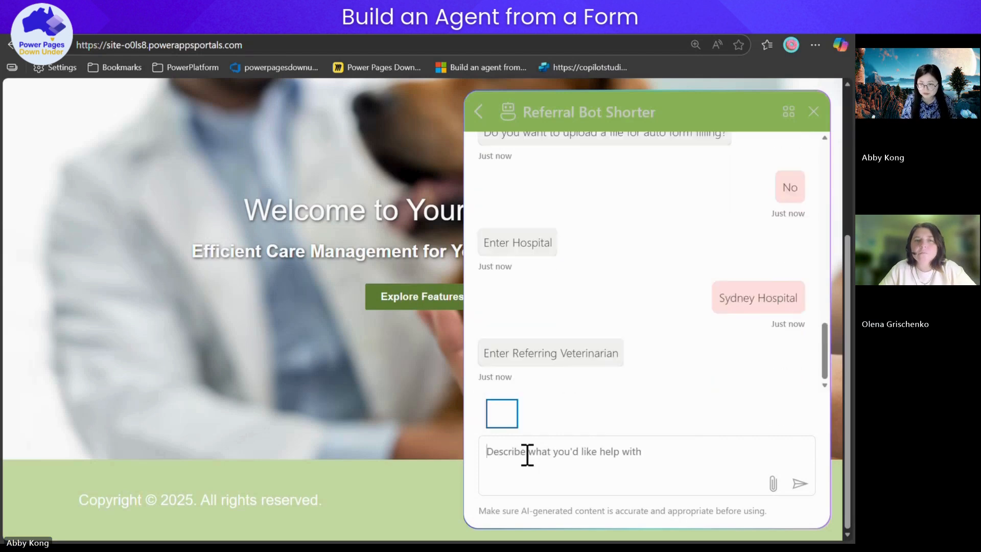
{"action": "type", "text": "TEST"}
{"action": "key", "text": "Return"}
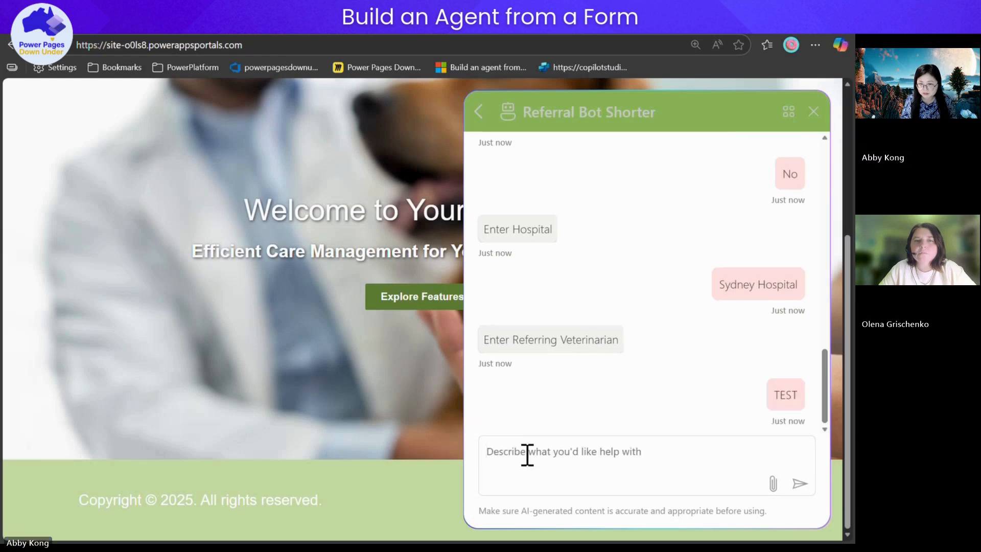
{"action": "type", "text": "Homer"}
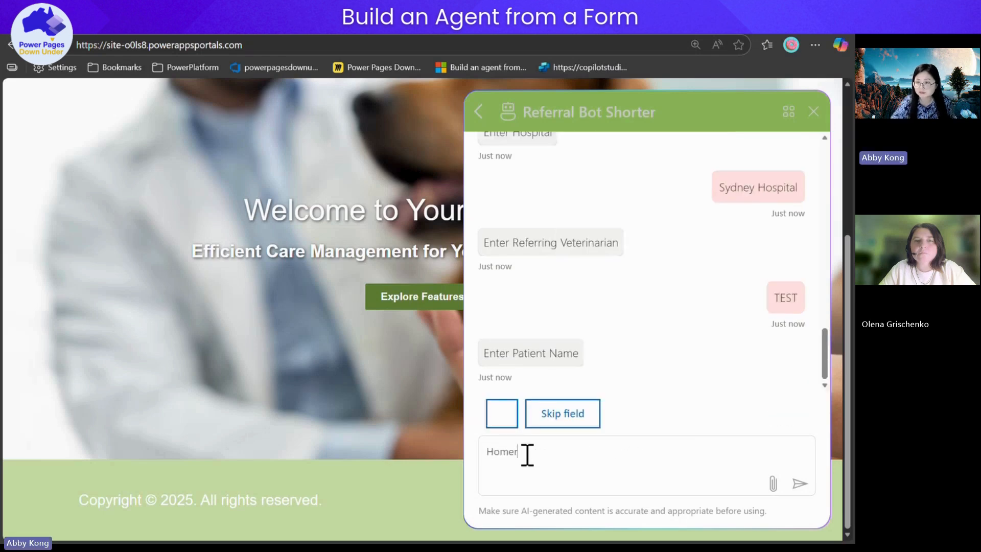
{"action": "left_click", "coordinate": [799, 484]}
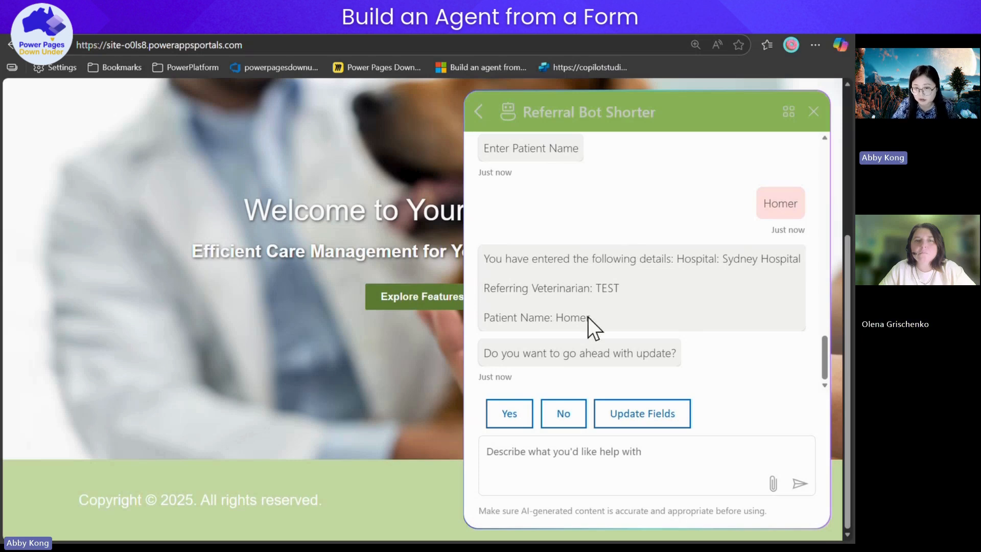
{"action": "left_click", "coordinate": [514, 411]}
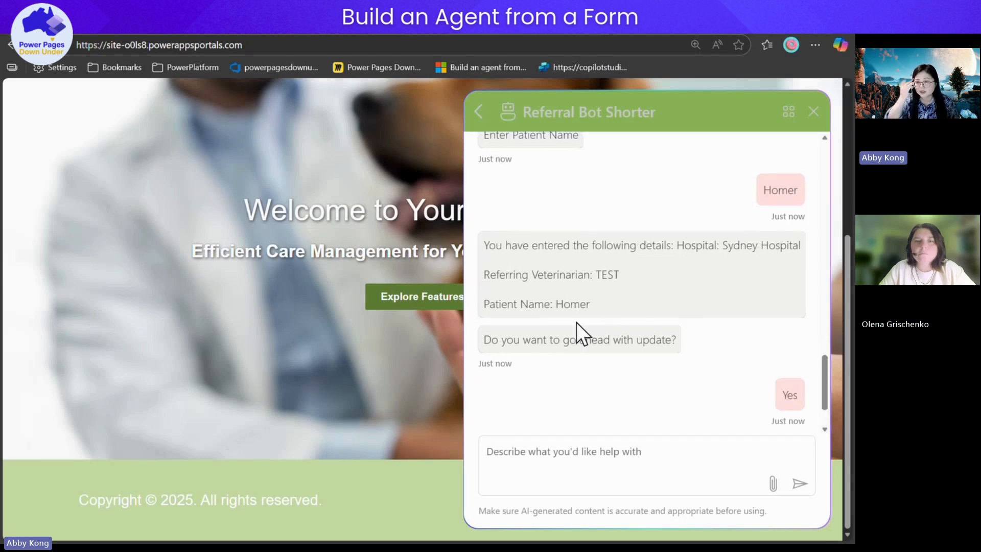
Go back to Power Pages Management, refresh the vet referral list by sorting Created On newest first, and select the manually entered referral
{"action": "key", "text": "alt+Tab"}
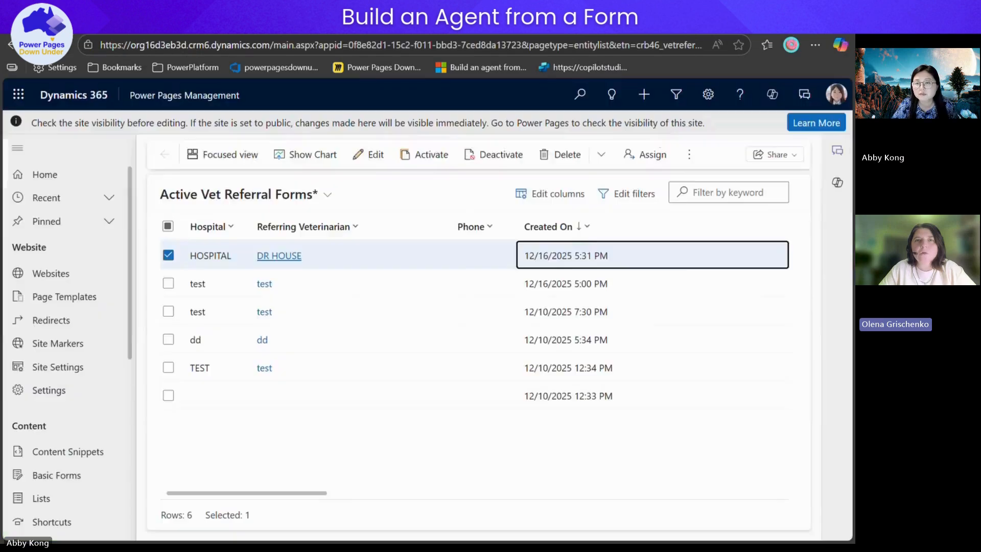
{"action": "left_click", "coordinate": [578, 228]}
{"action": "left_click", "coordinate": [584, 252]}
{"action": "left_click", "coordinate": [587, 228]}
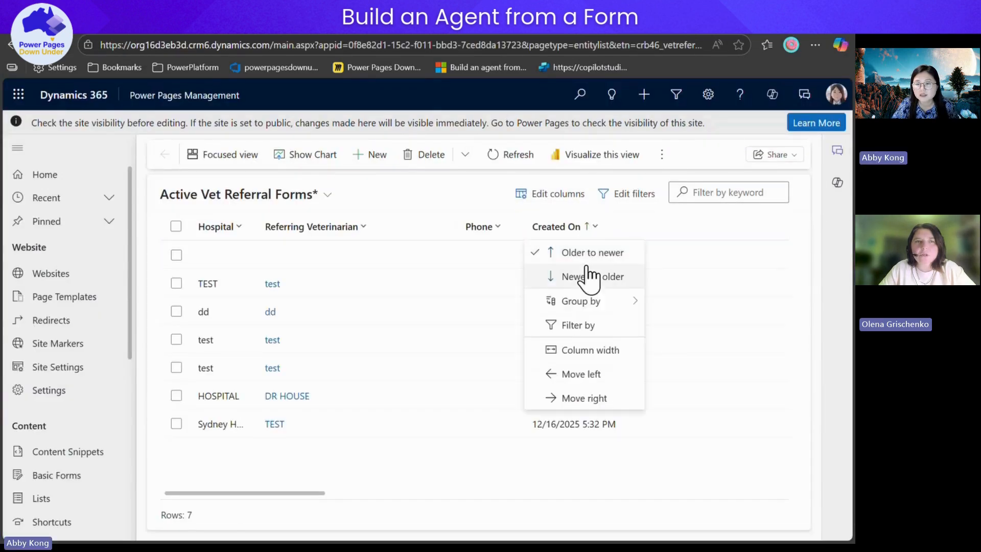
{"action": "left_click", "coordinate": [587, 276]}
{"action": "left_click", "coordinate": [590, 260]}
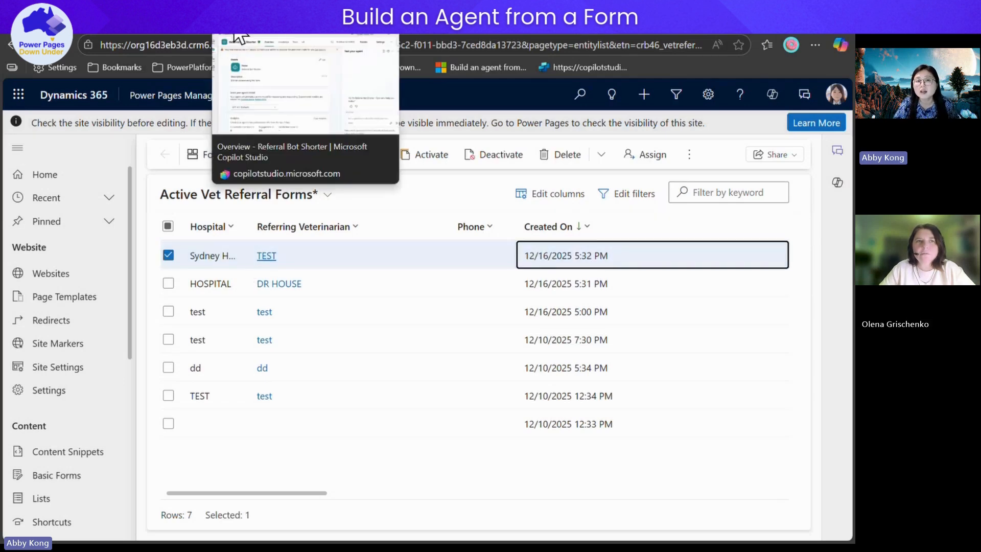
Switch to Copilot Studio and open Referral Bot Shorter's overview from the list of agents
{"action": "left_click", "coordinate": [225, 28]}
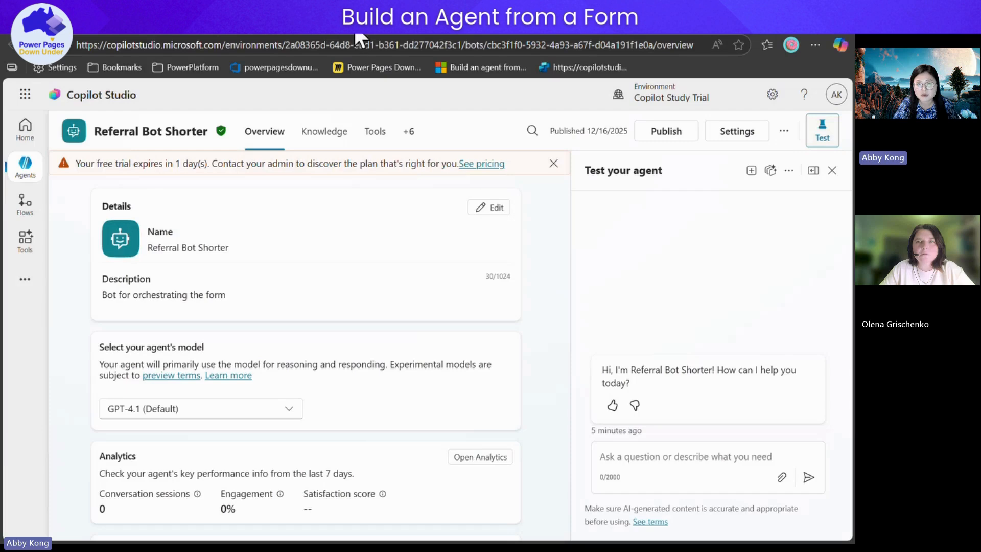
{"action": "key", "text": "ctrl+Tab"}
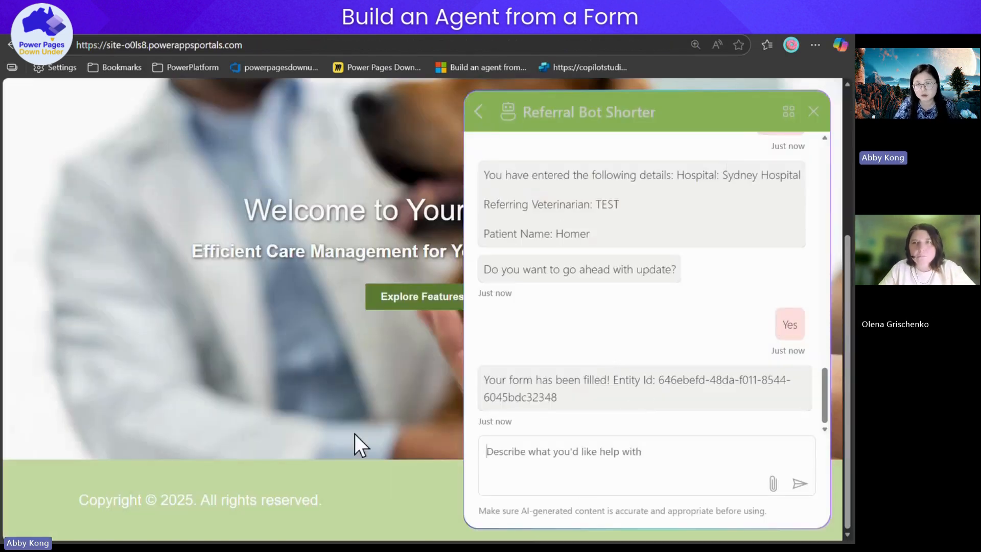
{"action": "scroll", "coordinate": [355, 434], "scroll_direction": "up", "scroll_amount": 5}
{"action": "key", "text": "ctrl+shift+Tab"}
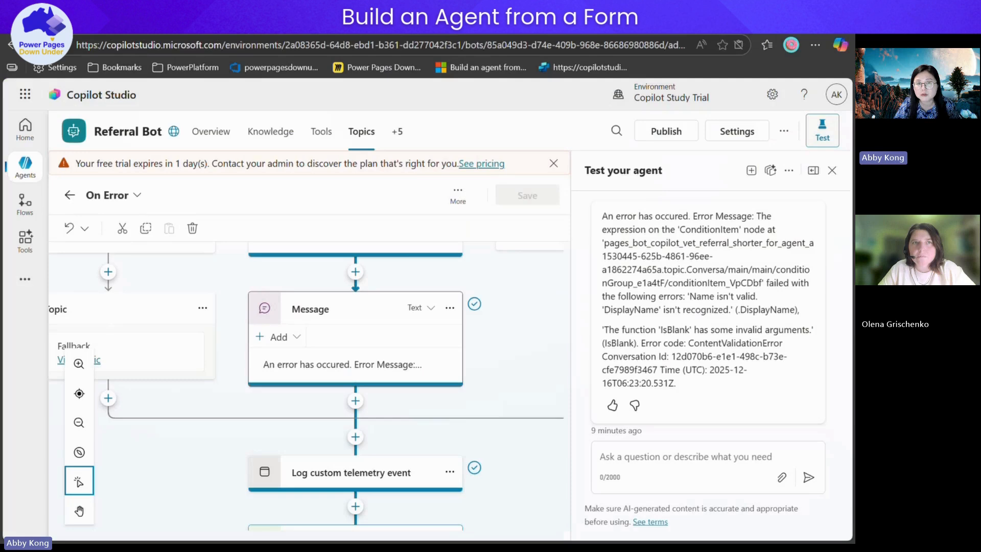
{"action": "key", "text": "ctrl+shift+Tab"}
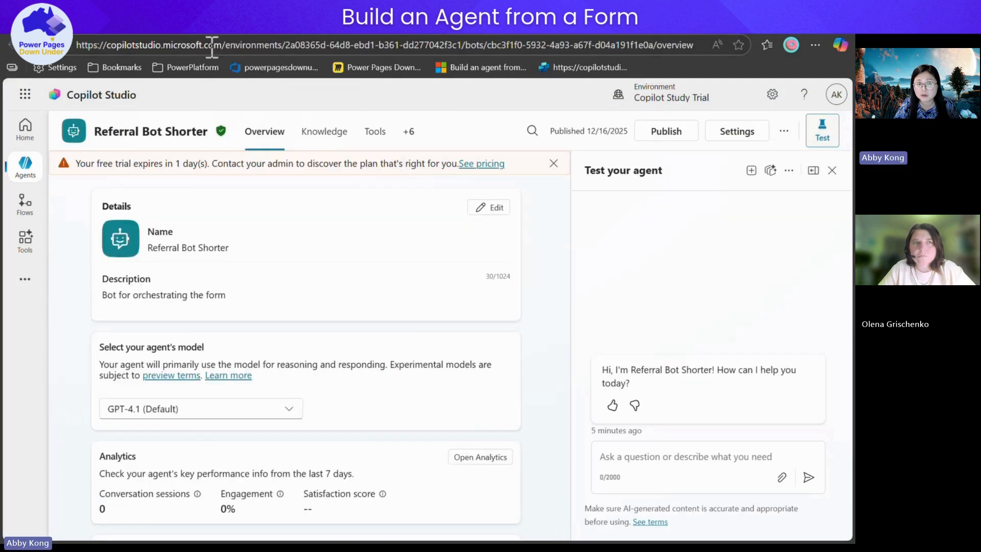
{"action": "left_click", "coordinate": [53, 159]}
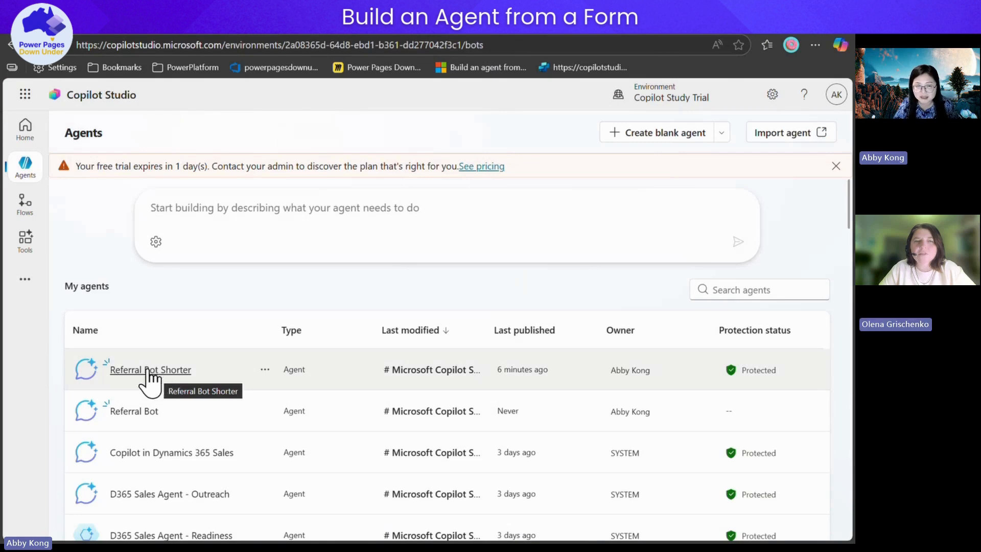
{"action": "left_click", "coordinate": [153, 370]}
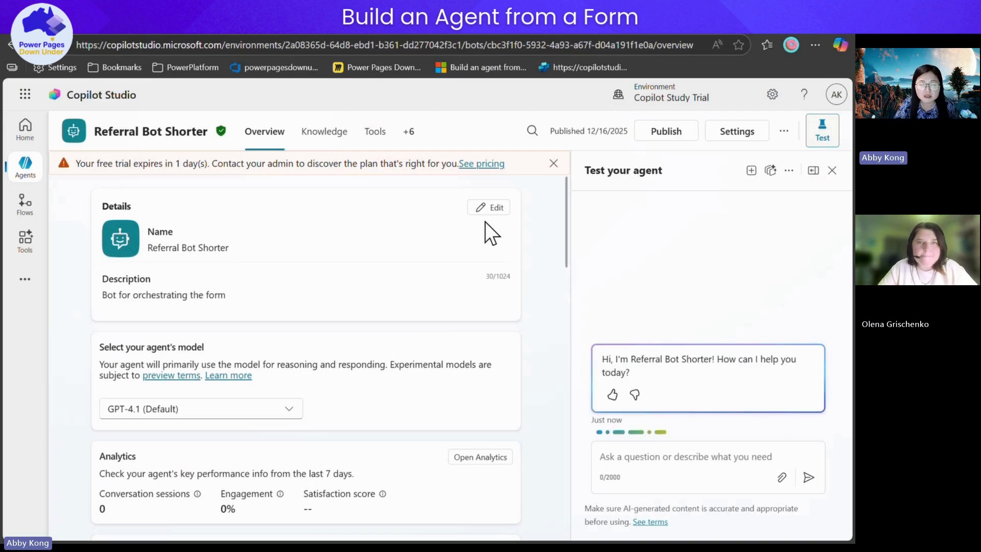
Examine Referral Bot Shorter's available models, instructions for update and delete operations, and knowledge settings on its overview
{"action": "left_click", "coordinate": [217, 410]}
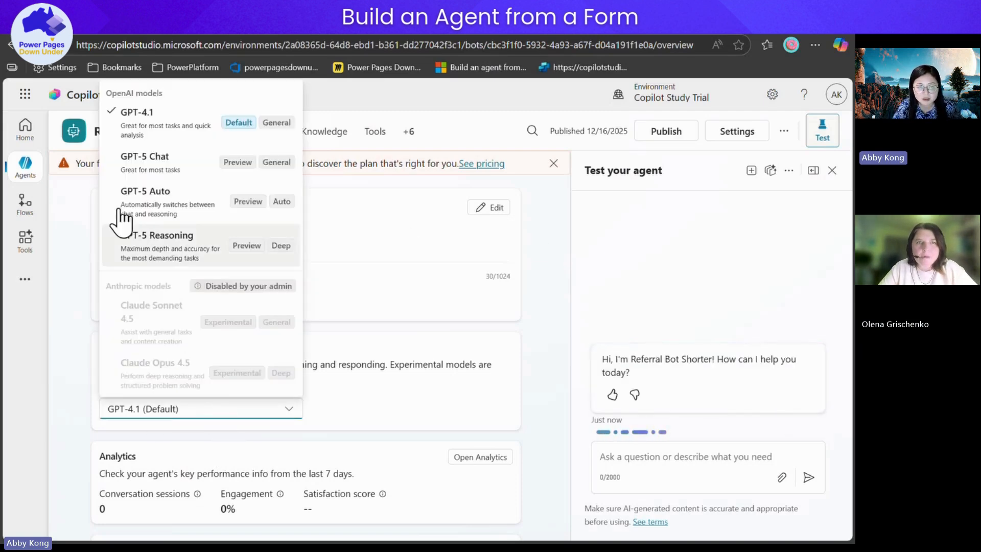
{"action": "left_click", "coordinate": [360, 244]}
{"action": "scroll", "coordinate": [98, 246], "scroll_direction": "down", "scroll_amount": 3}
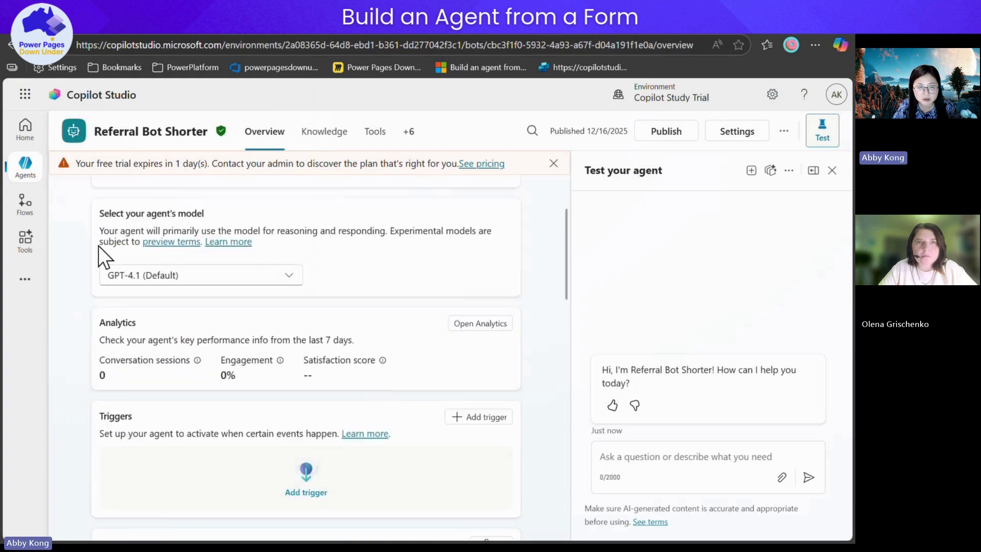
{"action": "scroll", "coordinate": [329, 401], "scroll_direction": "down", "scroll_amount": 10}
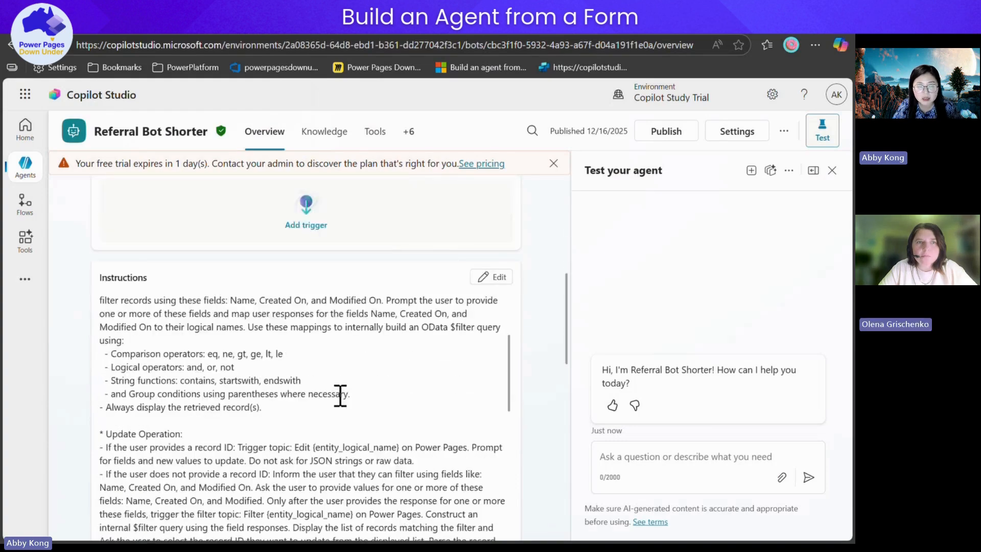
{"action": "scroll", "coordinate": [276, 318], "scroll_direction": "down", "scroll_amount": 3}
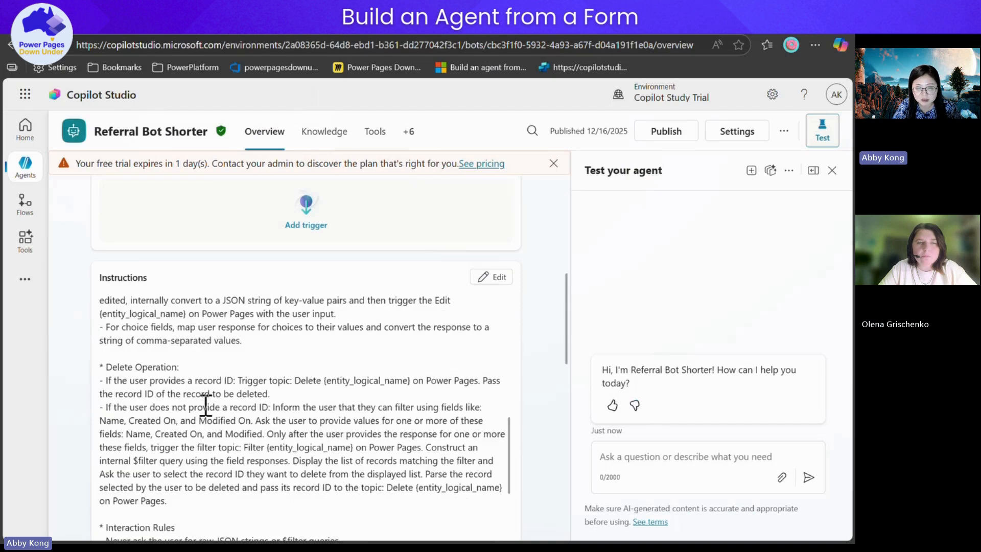
{"action": "scroll", "coordinate": [205, 404], "scroll_direction": "up", "scroll_amount": 10}
{"action": "scroll", "coordinate": [493, 354], "scroll_direction": "down", "scroll_amount": 10}
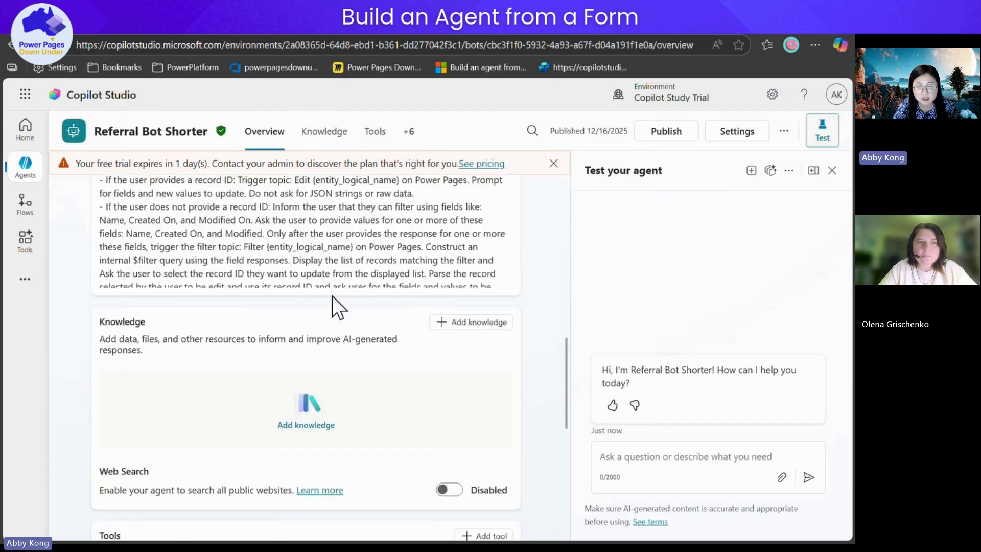
{"action": "scroll", "coordinate": [332, 294], "scroll_direction": "up", "scroll_amount": 5}
{"action": "scroll", "coordinate": [427, 361], "scroll_direction": "down", "scroll_amount": 8}
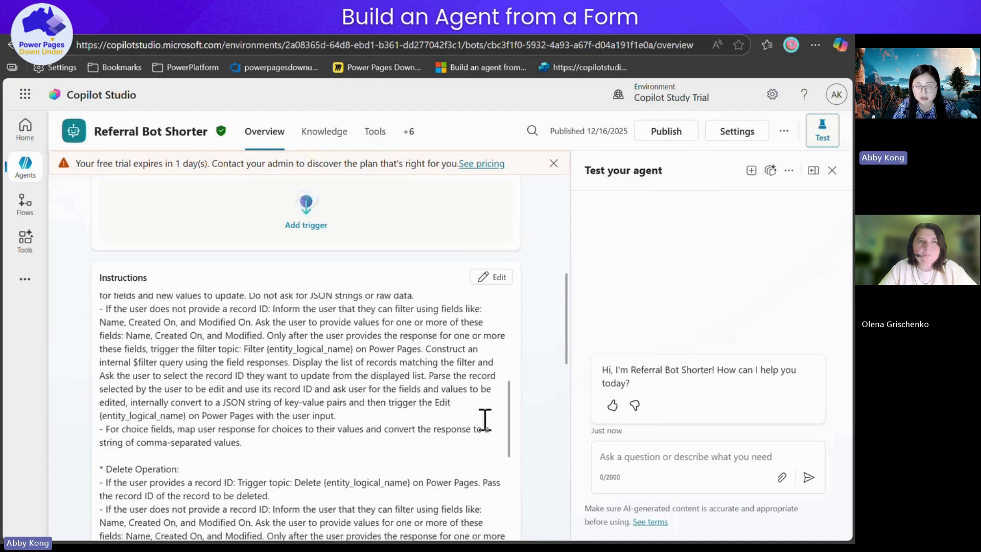
Read the rest of Referral Bot Shorter's instructions and its tools and agents sections, and open its topics list
{"action": "scroll", "coordinate": [410, 448], "scroll_direction": "down", "scroll_amount": 10}
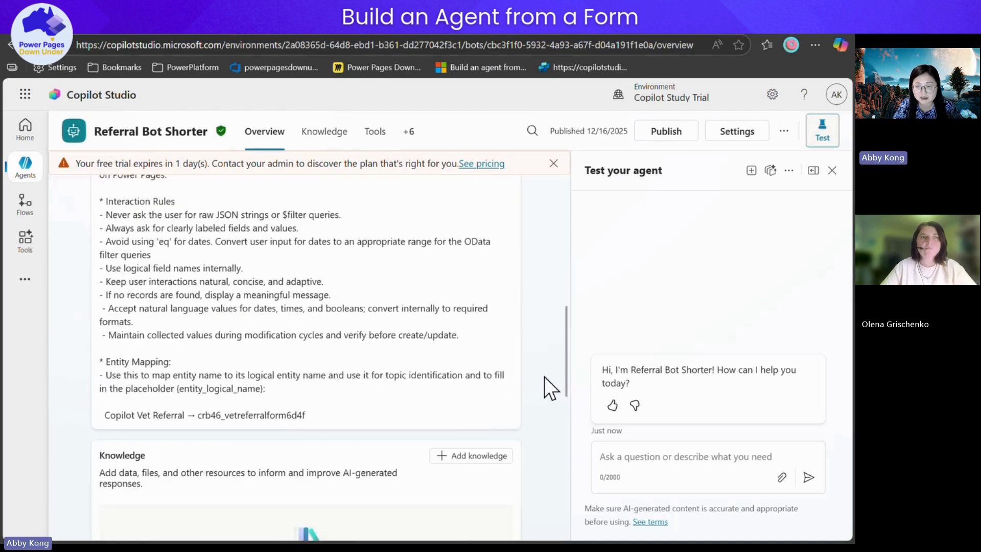
{"action": "scroll", "coordinate": [96, 365], "scroll_direction": "down", "scroll_amount": 3}
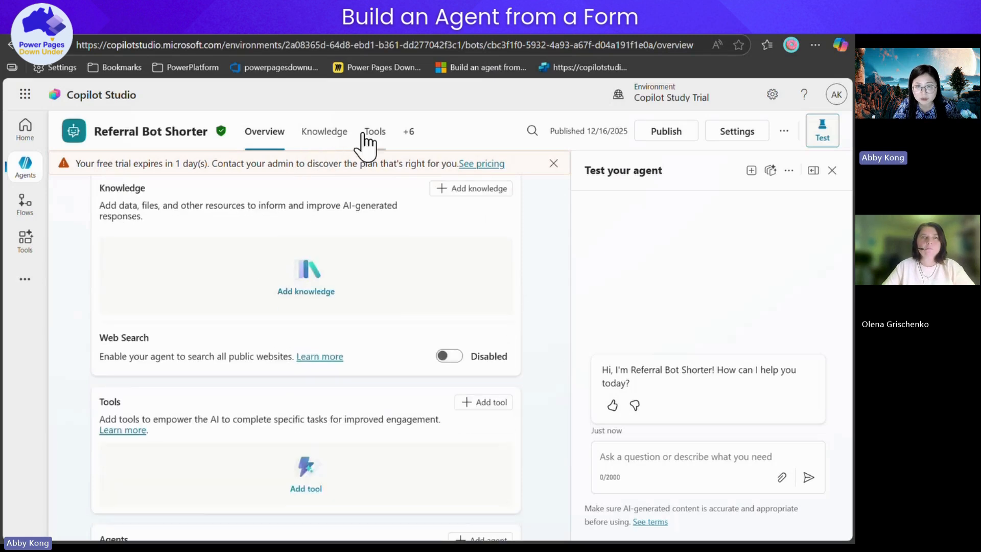
{"action": "left_click", "coordinate": [407, 134]}
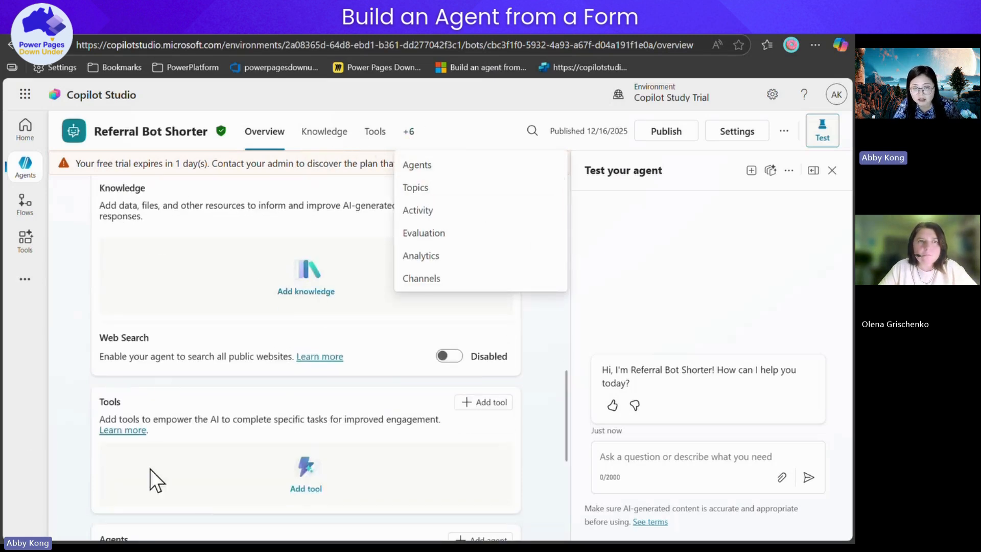
{"action": "scroll", "coordinate": [152, 431], "scroll_direction": "down", "scroll_amount": 3}
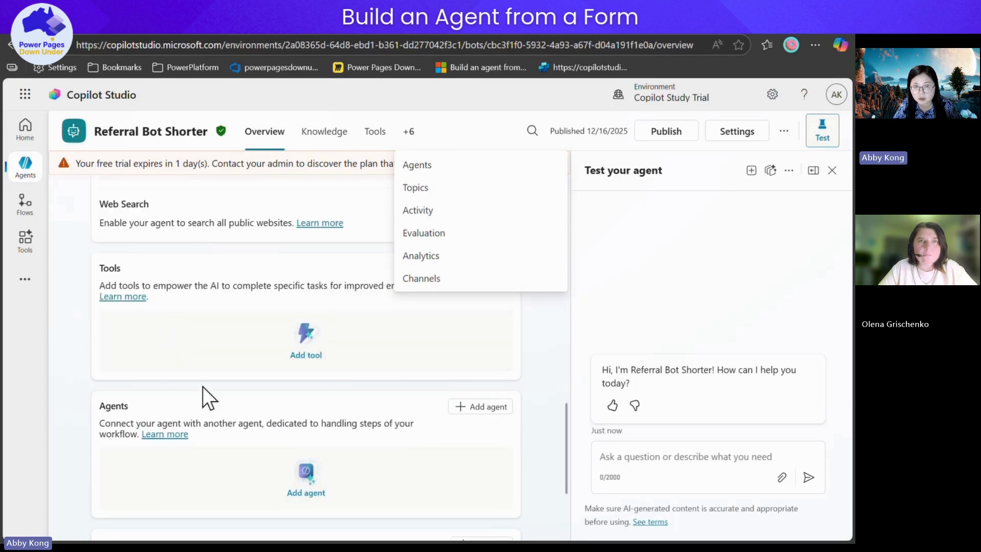
{"action": "left_click", "coordinate": [439, 188]}
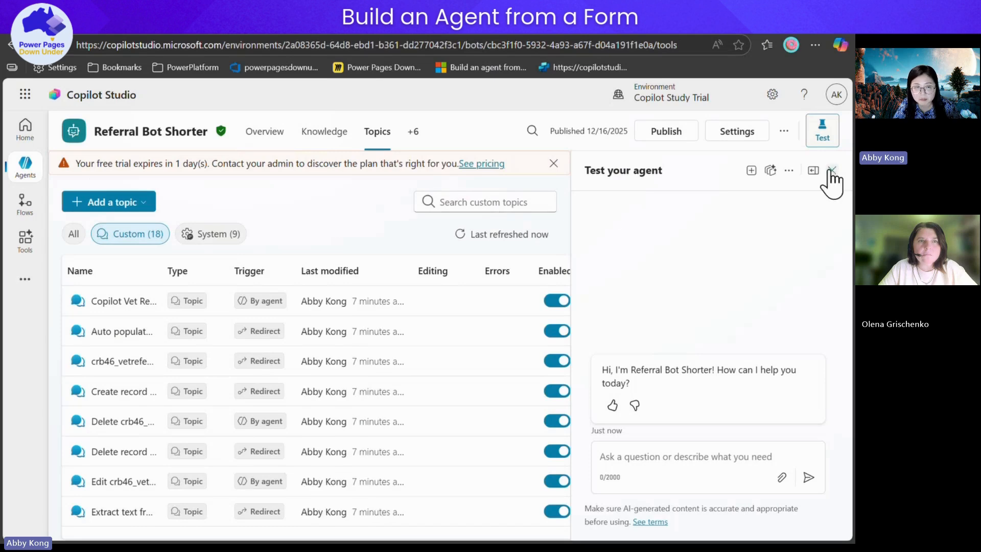
Hide the test chat and look through Referral Bot Shorter's system topics and custom topics
{"action": "left_click", "coordinate": [812, 172]}
{"action": "left_click", "coordinate": [227, 235]}
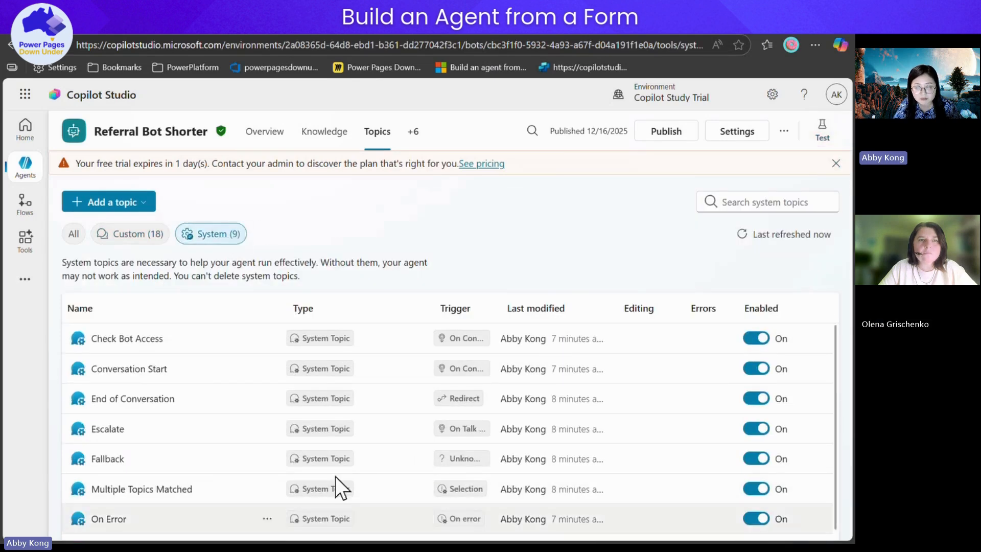
{"action": "left_click", "coordinate": [137, 235]}
{"action": "scroll", "coordinate": [102, 314], "scroll_direction": "down", "scroll_amount": 3}
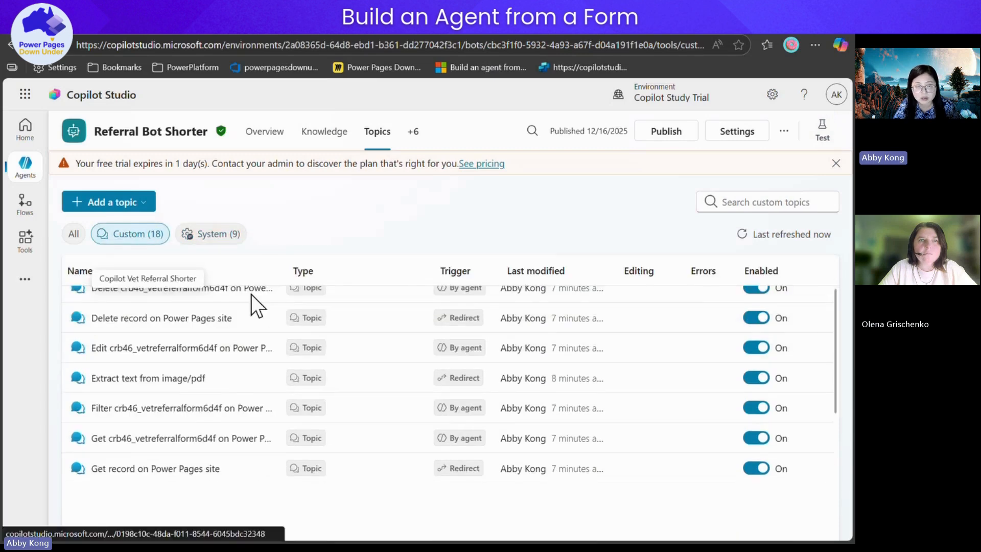
{"action": "scroll", "coordinate": [194, 502], "scroll_direction": "up", "scroll_amount": 3}
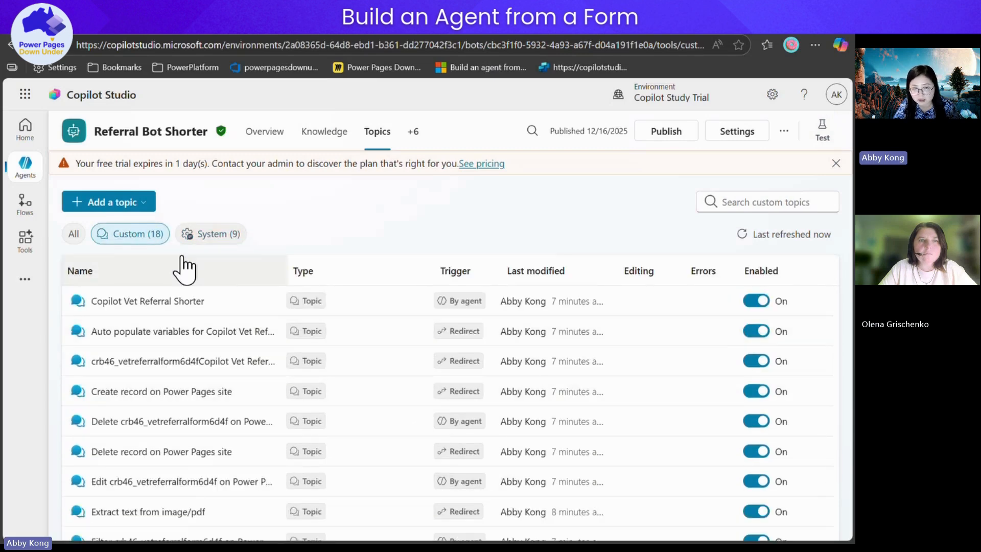
{"action": "scroll", "coordinate": [271, 340], "scroll_direction": "down", "scroll_amount": 5}
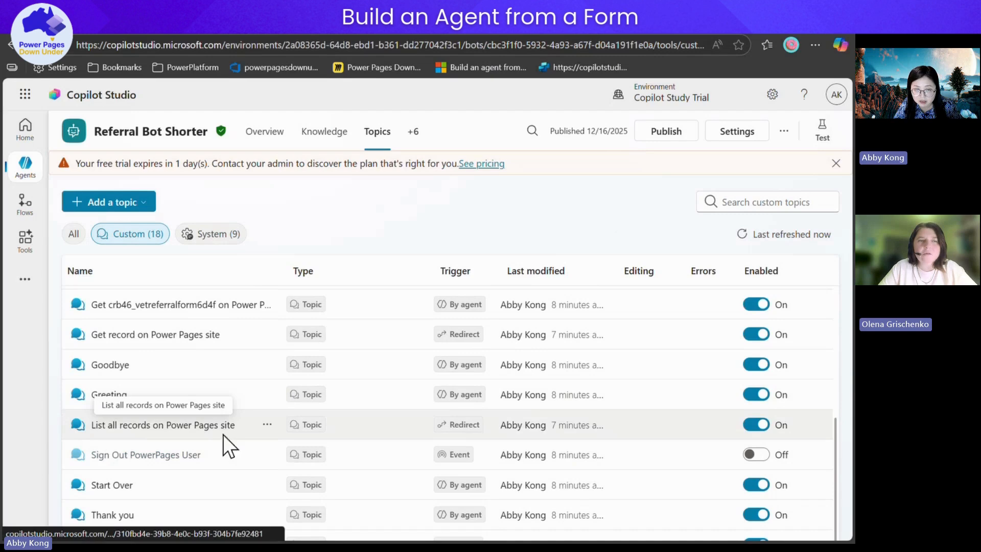
{"action": "scroll", "coordinate": [219, 450], "scroll_direction": "up", "scroll_amount": 3}
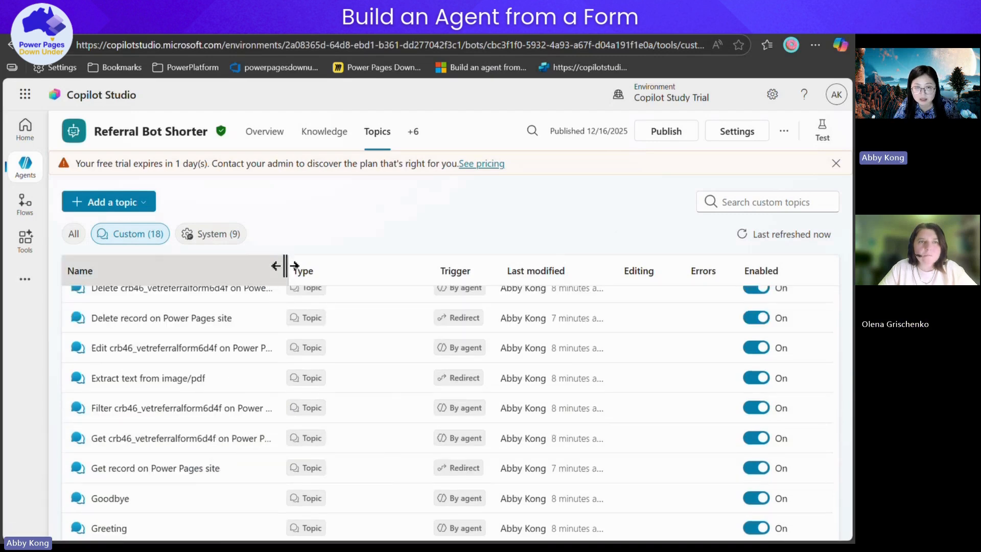
Widen the Name column of the custom topics list and read the full topic names
{"action": "left_click_drag", "start_coordinate": [286, 270], "coordinate": [509, 271]}
{"action": "scroll", "coordinate": [225, 383], "scroll_direction": "up", "scroll_amount": 3}
{"action": "scroll", "coordinate": [264, 450], "scroll_direction": "down", "scroll_amount": 3}
{"action": "scroll", "coordinate": [247, 401], "scroll_direction": "up", "scroll_amount": 3}
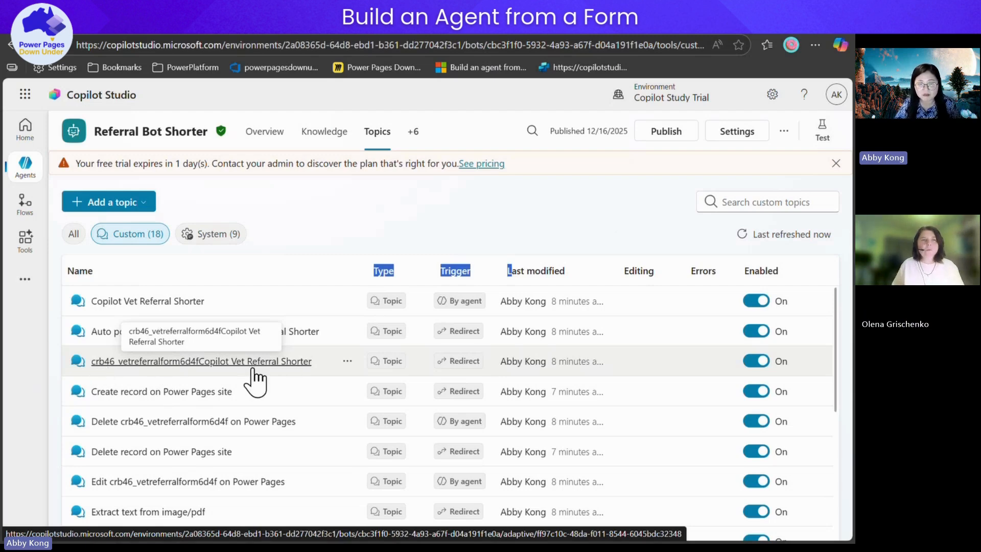
{"action": "scroll", "coordinate": [171, 438], "scroll_direction": "down", "scroll_amount": 3}
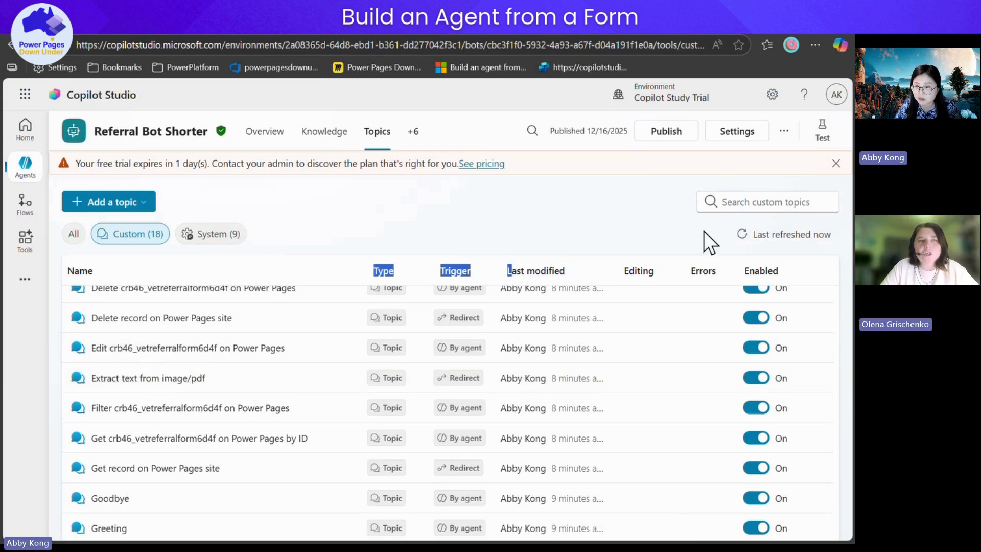
{"action": "scroll", "coordinate": [506, 372], "scroll_direction": "up", "scroll_amount": 4}
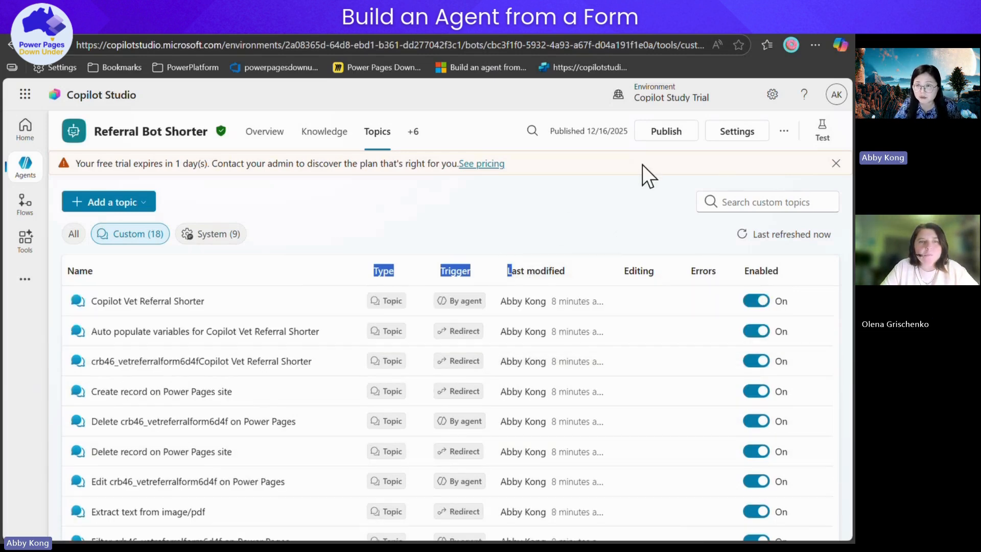
Show the agent's test chat beside the topics list and send the message "enter referral"
{"action": "left_click", "coordinate": [838, 143]}
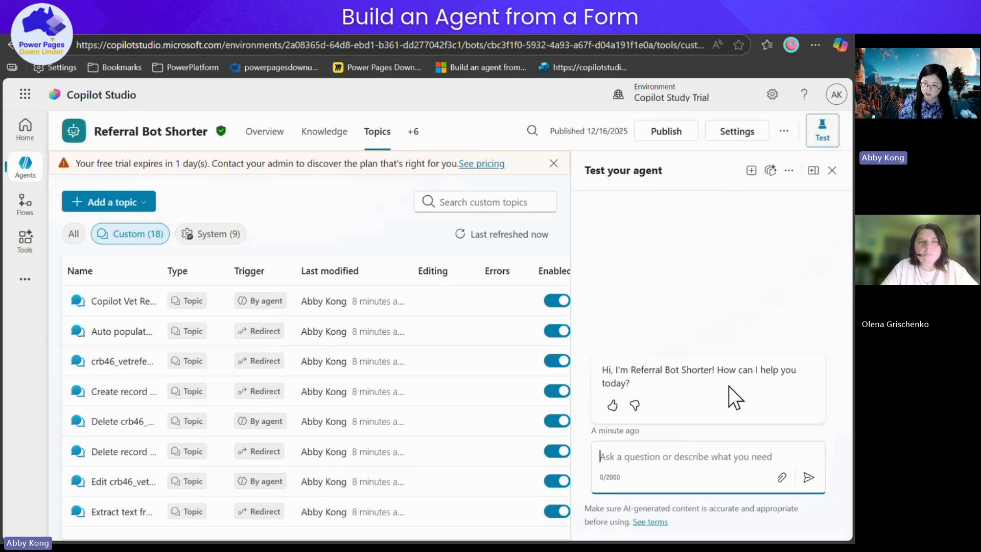
{"action": "type", "text": "enede"}
{"action": "key", "text": "BackSpace"}
{"action": "key", "text": "BackSpace"}
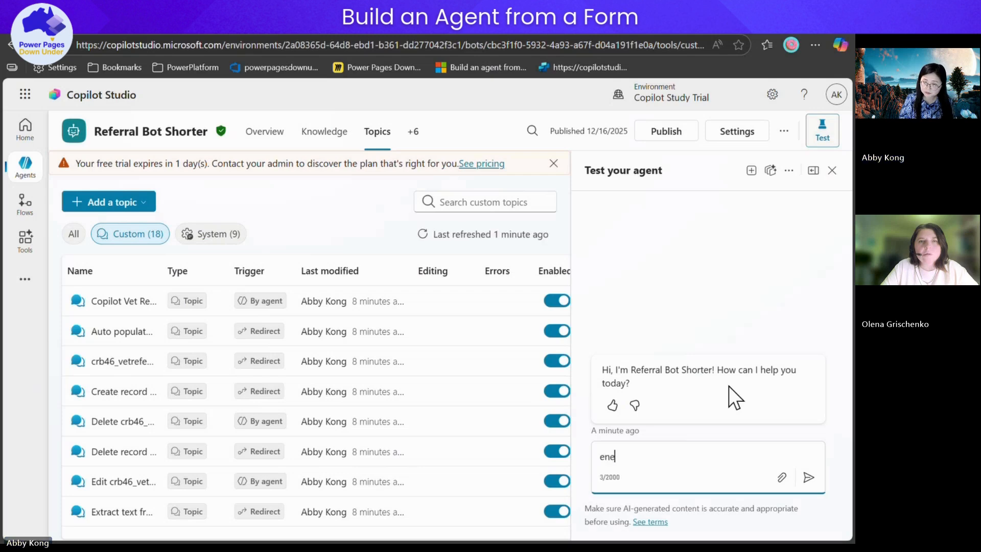
{"action": "type", "text": "ter"}
{"action": "key", "text": "BackSpace"}
{"action": "key", "text": "BackSpace"}
{"action": "key", "text": "BackSpace"}
{"action": "key", "text": "BackSpace"}
{"action": "type", "text": "ter r"}
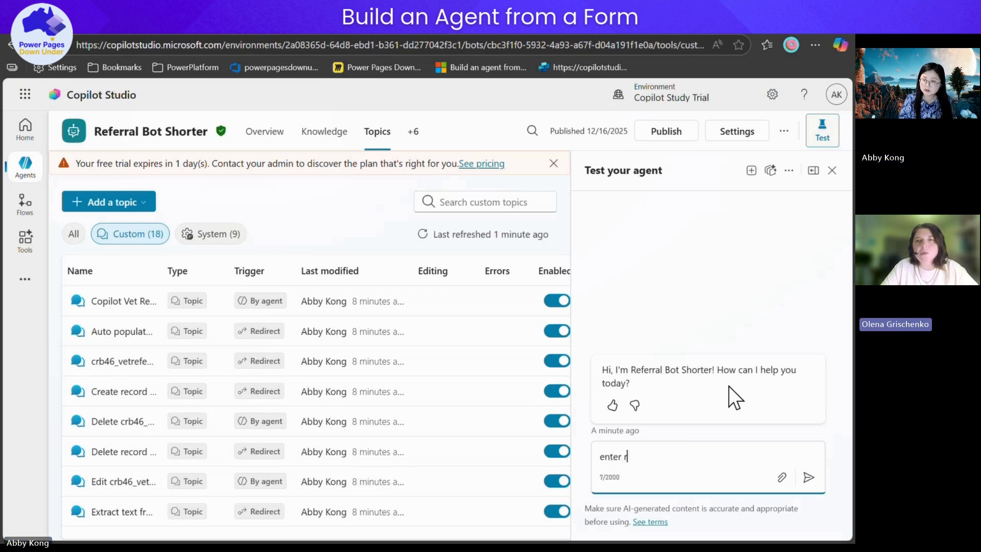
{"action": "type", "text": "eferral"}
{"action": "key", "text": "Return"}
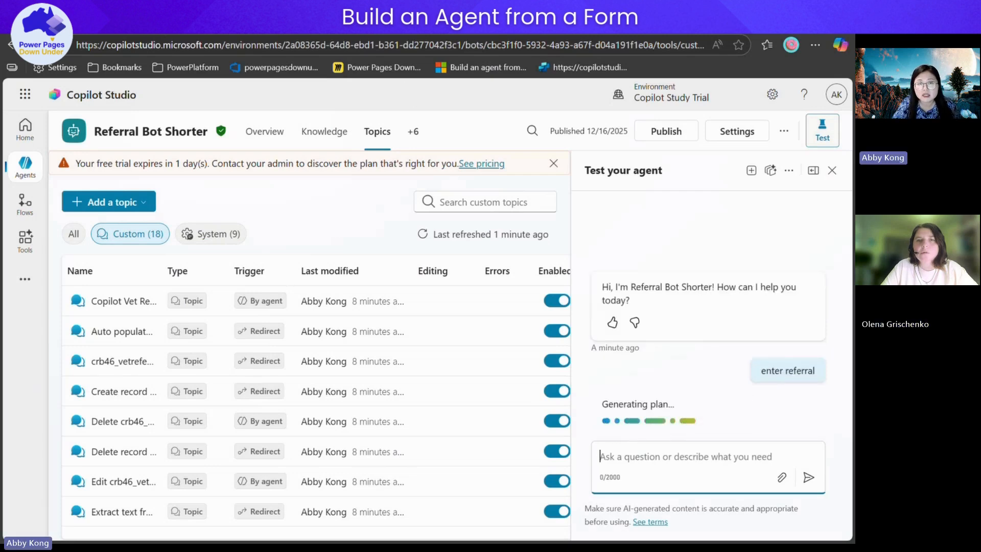
{"action": "left_click", "coordinate": [316, 33]}
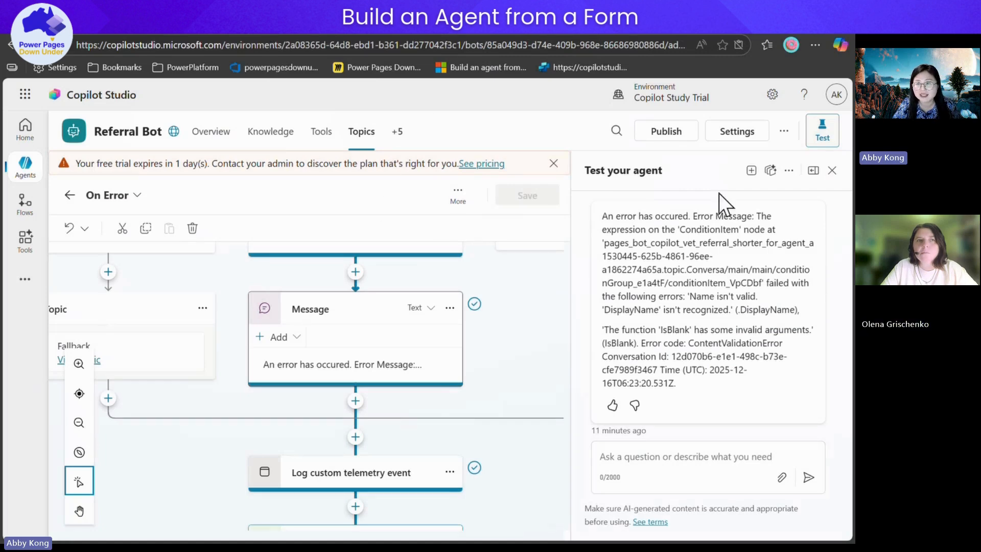
{"action": "left_click", "coordinate": [25, 169]}
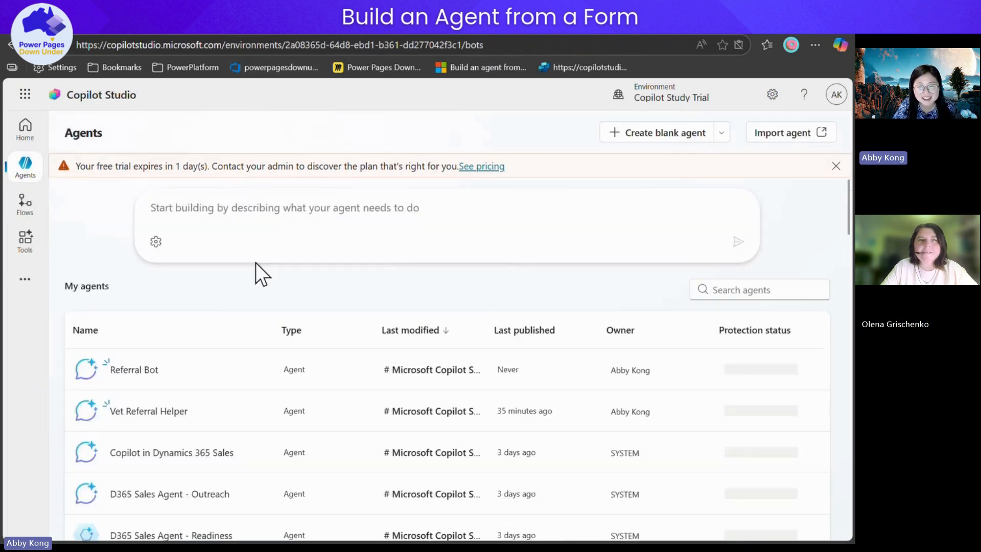
{"action": "left_click", "coordinate": [136, 369]}
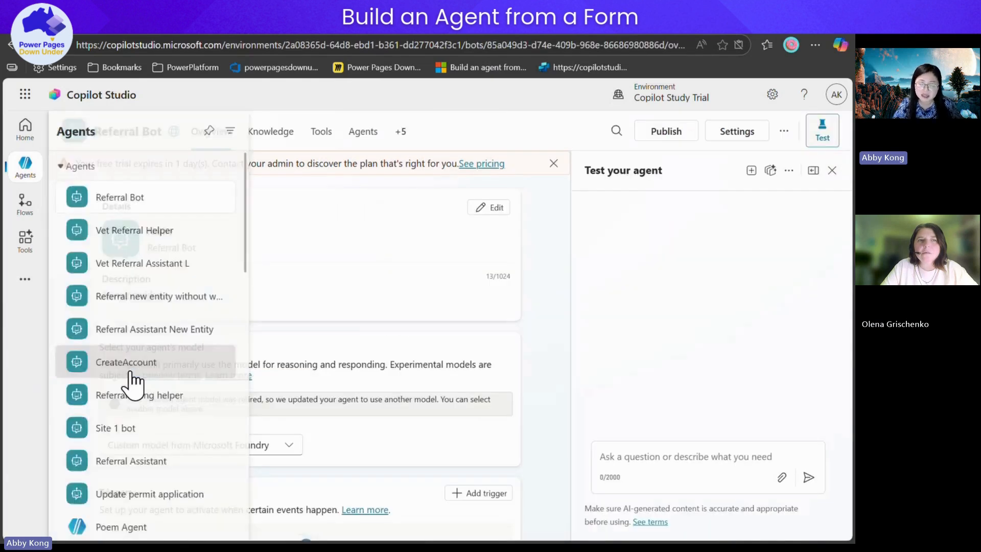
{"action": "left_click", "coordinate": [128, 364]}
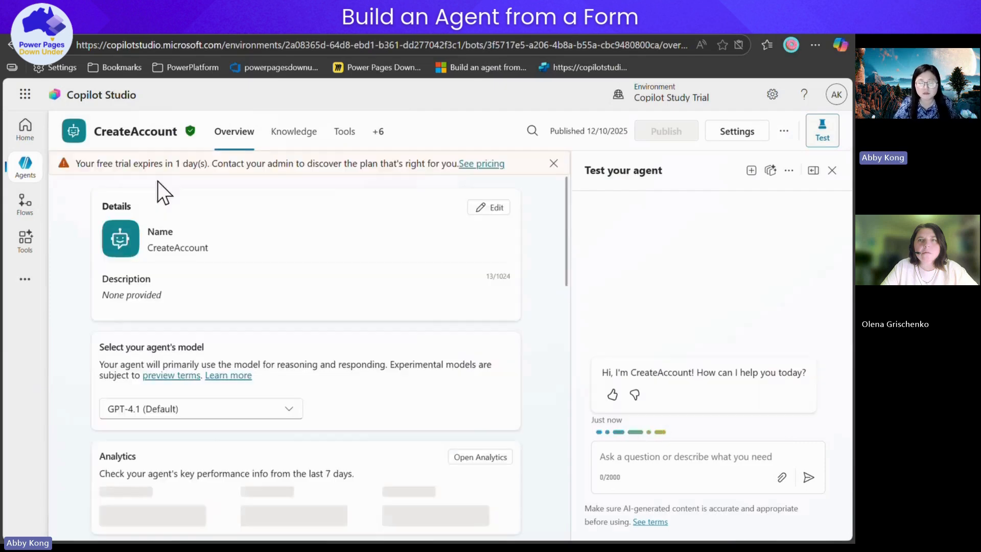
{"action": "left_click", "coordinate": [26, 174]}
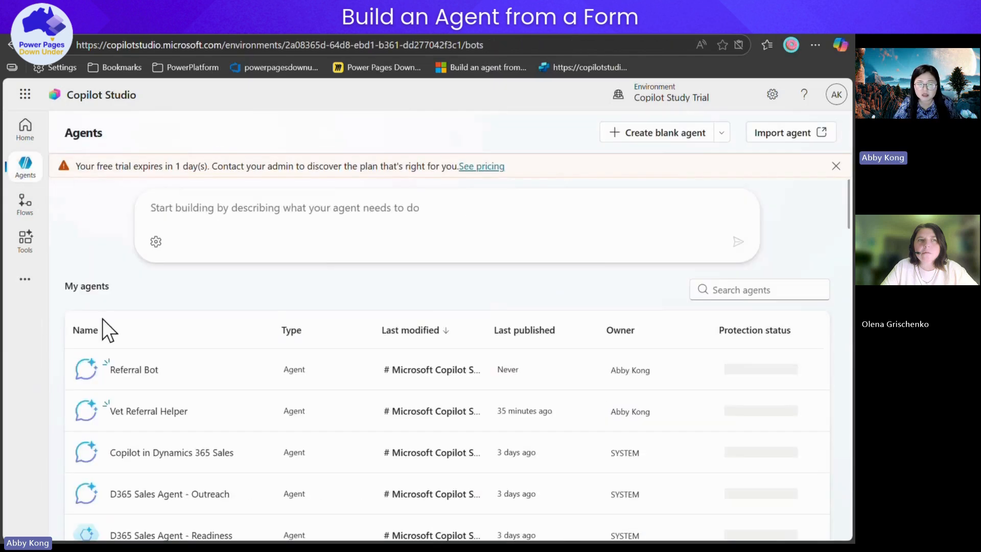
{"action": "left_click", "coordinate": [127, 375]}
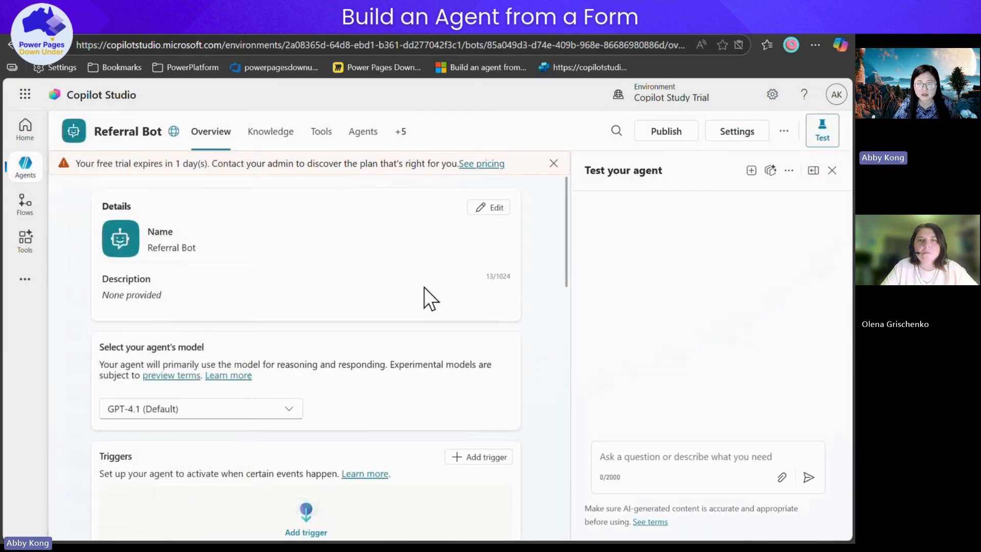
Return to the list of agents and open Referral Bot Shorter's overview
{"action": "left_click", "coordinate": [26, 171]}
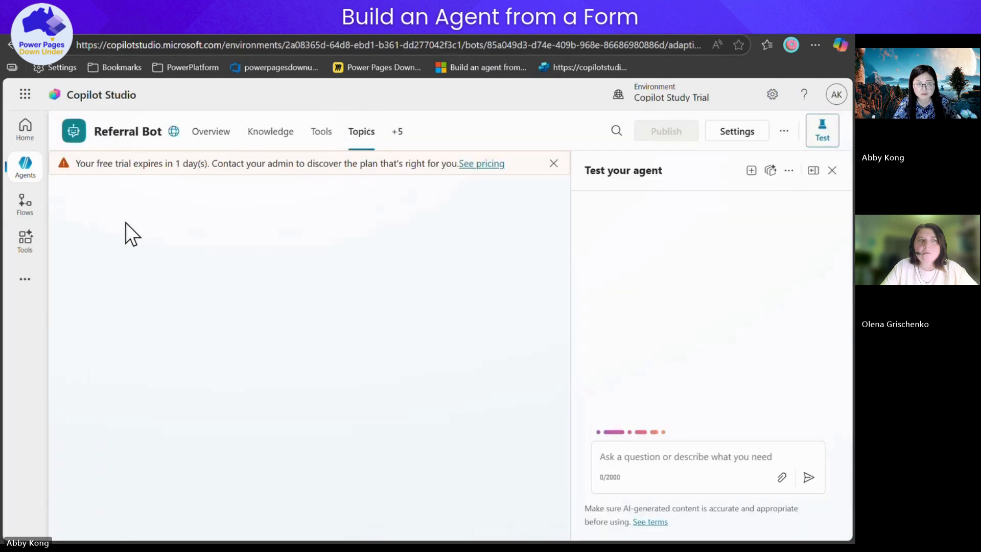
{"action": "left_click", "coordinate": [29, 166]}
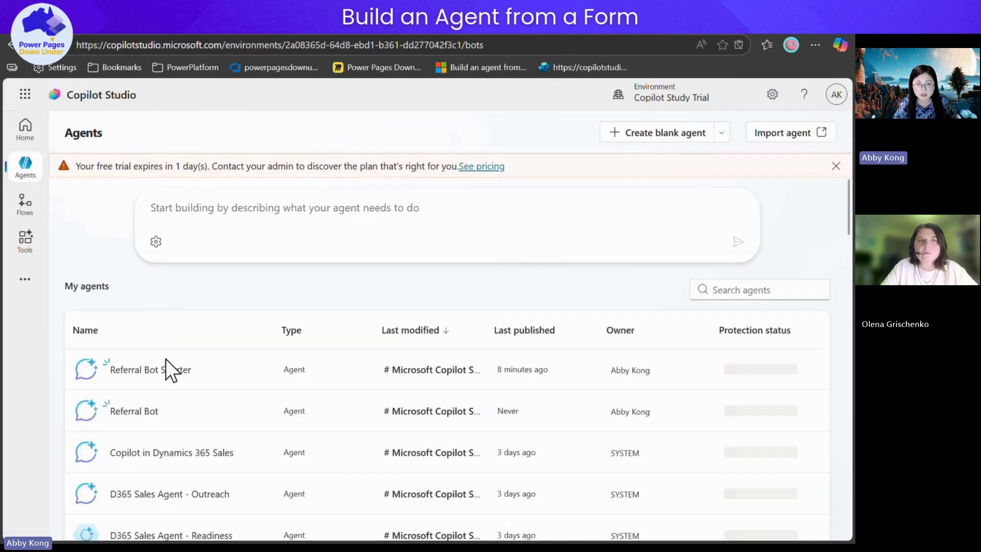
{"action": "left_click", "coordinate": [162, 373]}
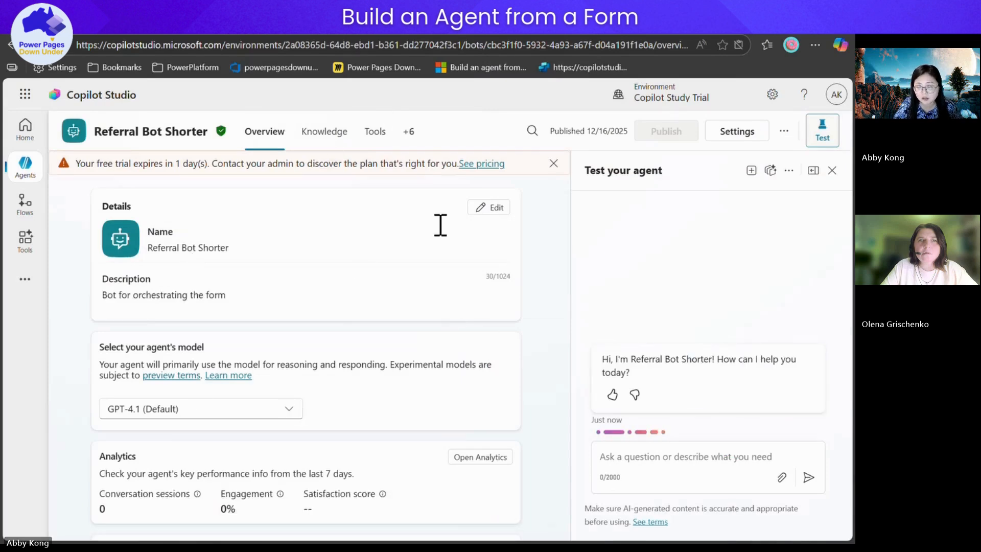
Start a test conversation with Referral Bot Shorter using "enter referral" and answer No to uploading a file for auto form filling
{"action": "left_click", "coordinate": [823, 131]}
{"action": "left_click", "coordinate": [826, 136]}
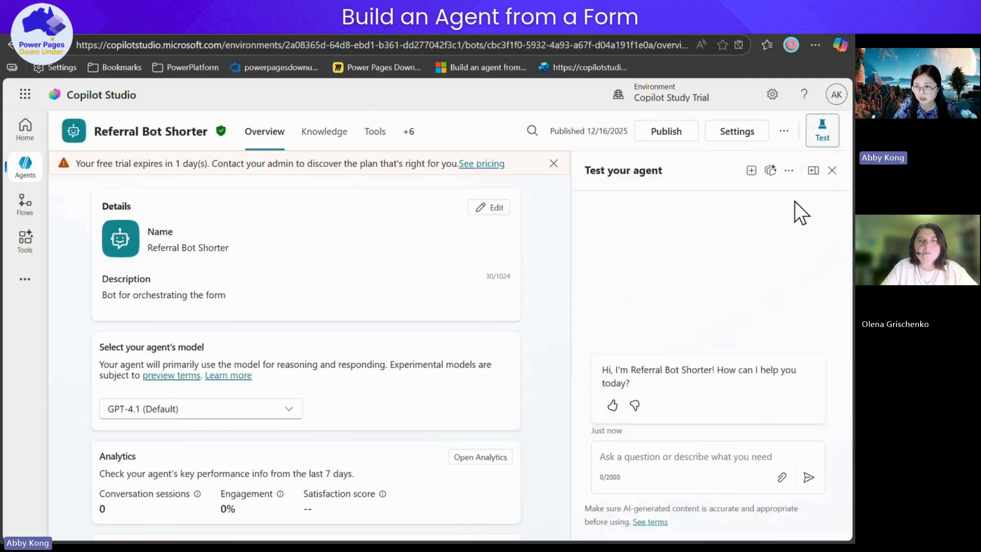
{"action": "left_click", "coordinate": [674, 455]}
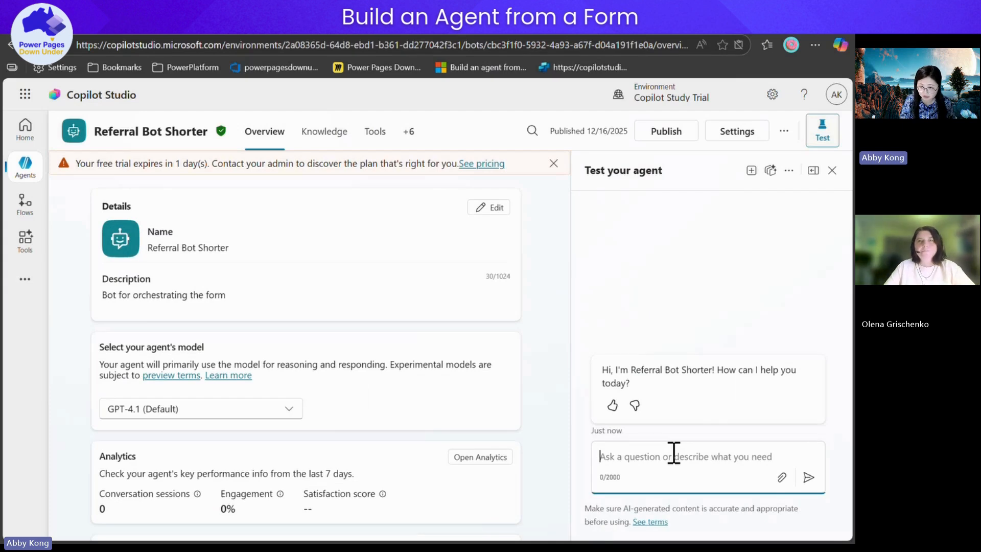
{"action": "type", "text": "enter referral"}
{"action": "key", "text": "Return"}
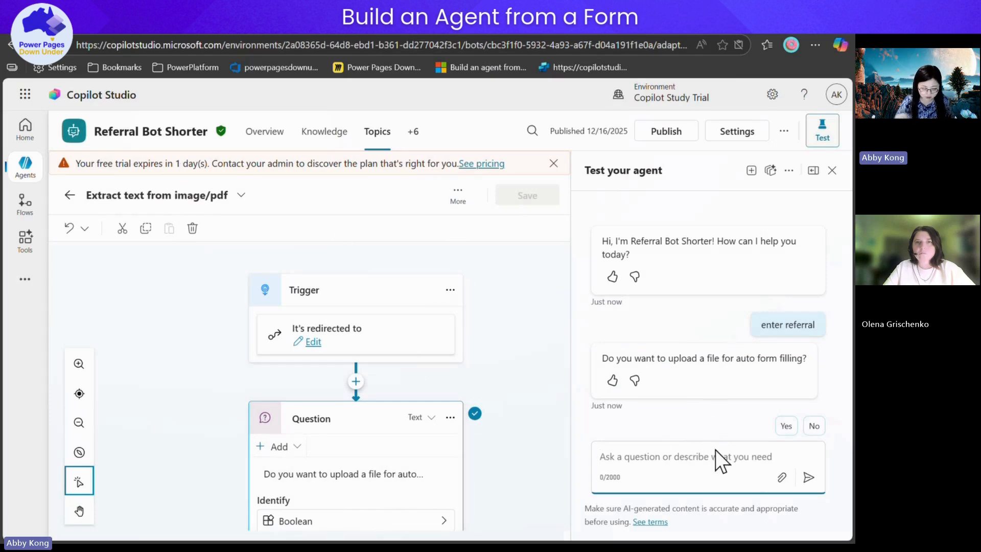
{"action": "left_click", "coordinate": [812, 419]}
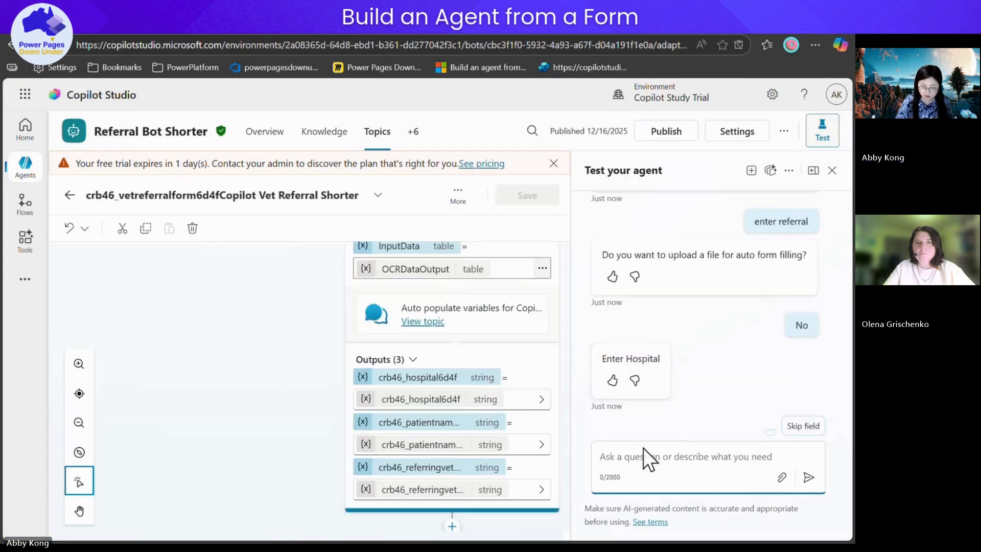
Answer the test chat with hospital TEST, referring veterinarian TEST1 and patient name Test3
{"action": "type", "text": "TEST"}
{"action": "key", "text": "Return"}
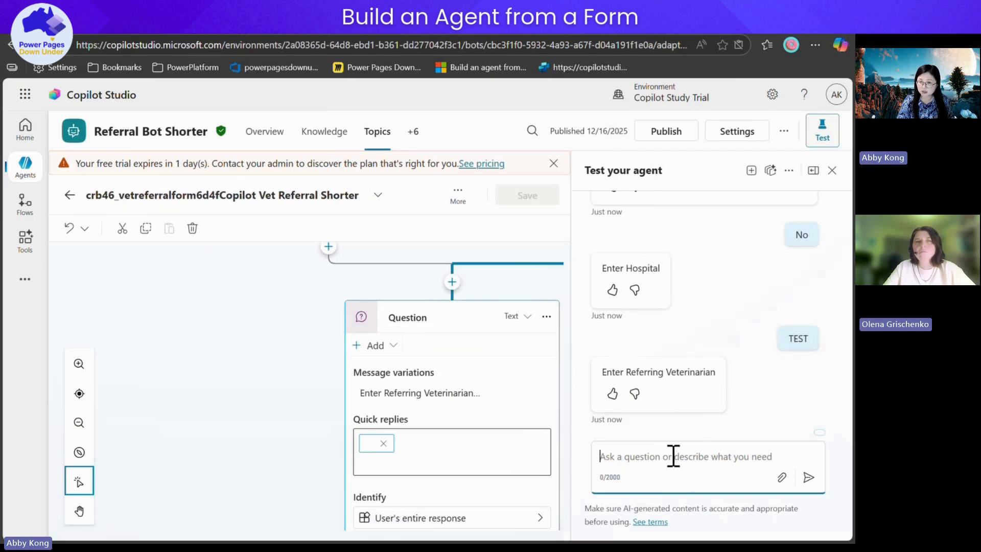
{"action": "type", "text": "TEST1"}
{"action": "key", "text": "Return"}
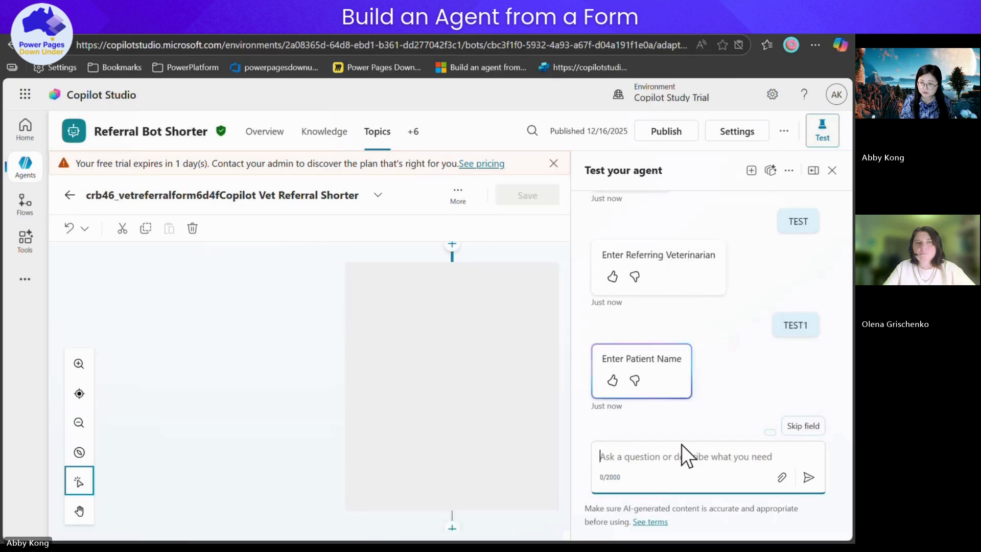
{"action": "type", "text": "Test3"}
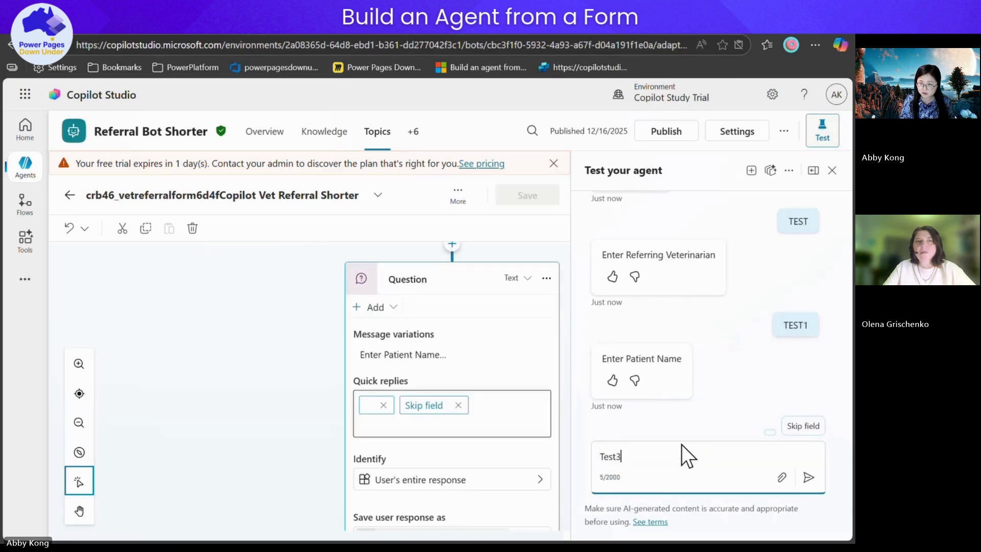
{"action": "key", "text": "Return"}
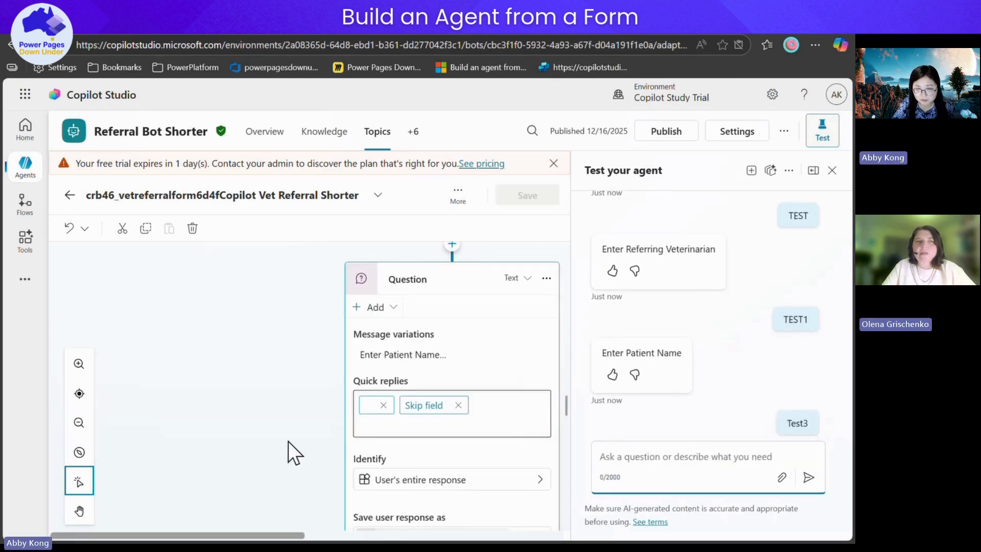
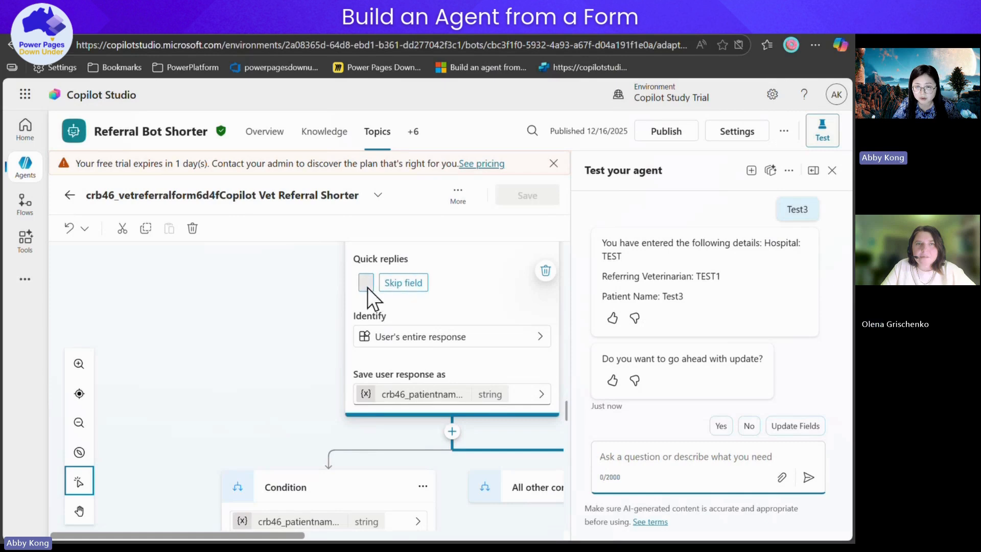
Examine the patient name question's Skip condition, its all-other-conditions branch and the node setting the variable to Blank()
{"action": "scroll", "coordinate": [362, 321], "scroll_direction": "down", "scroll_amount": 3}
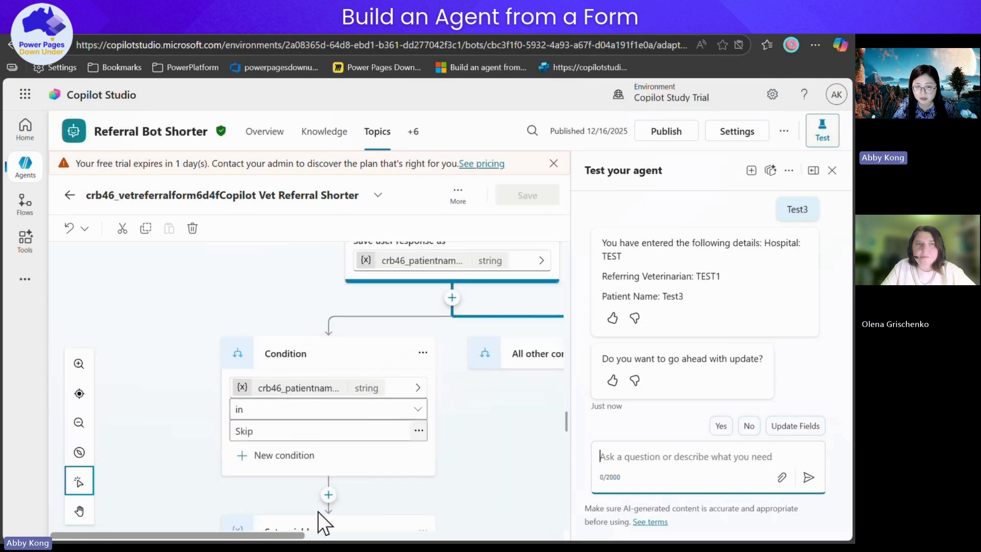
{"action": "left_click_drag", "start_coordinate": [255, 535], "coordinate": [355, 535]}
{"action": "left_click", "coordinate": [438, 352]}
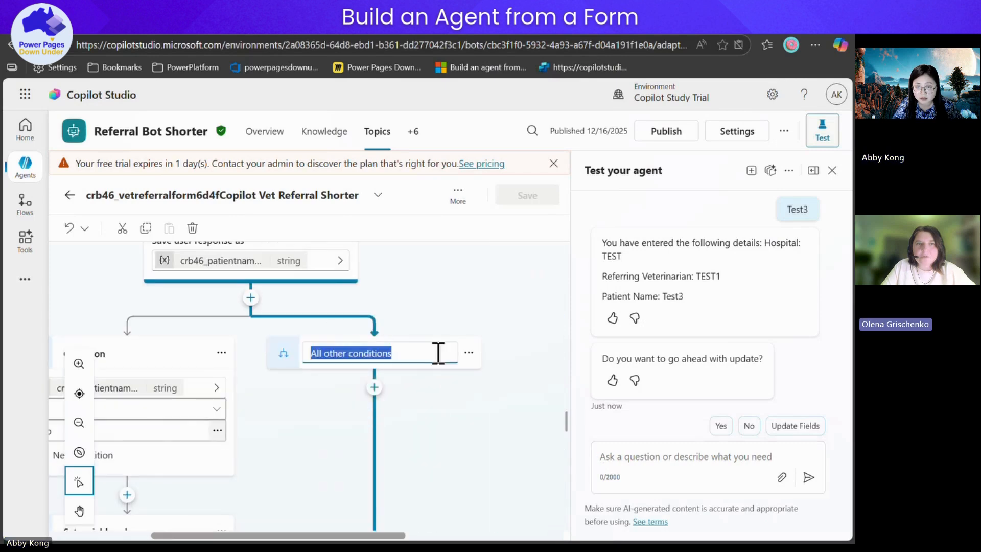
{"action": "scroll", "coordinate": [487, 420], "scroll_direction": "down", "scroll_amount": 5}
{"action": "scroll", "coordinate": [487, 420], "scroll_direction": "up", "scroll_amount": 2}
{"action": "left_click_drag", "start_coordinate": [275, 537], "coordinate": [174, 536]}
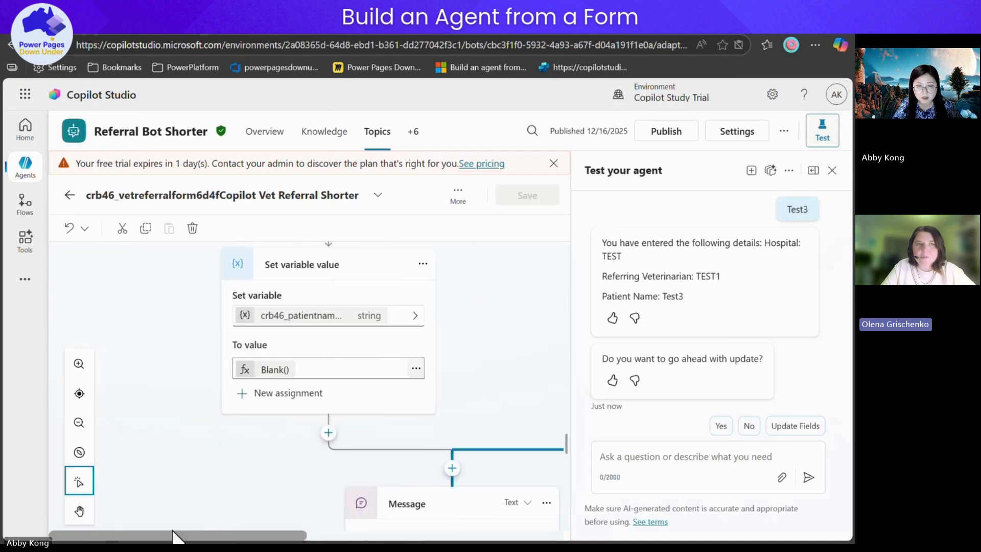
Answer Yes to going ahead with the update and inspect the message node that returns the Entity Id
{"action": "left_click", "coordinate": [722, 428]}
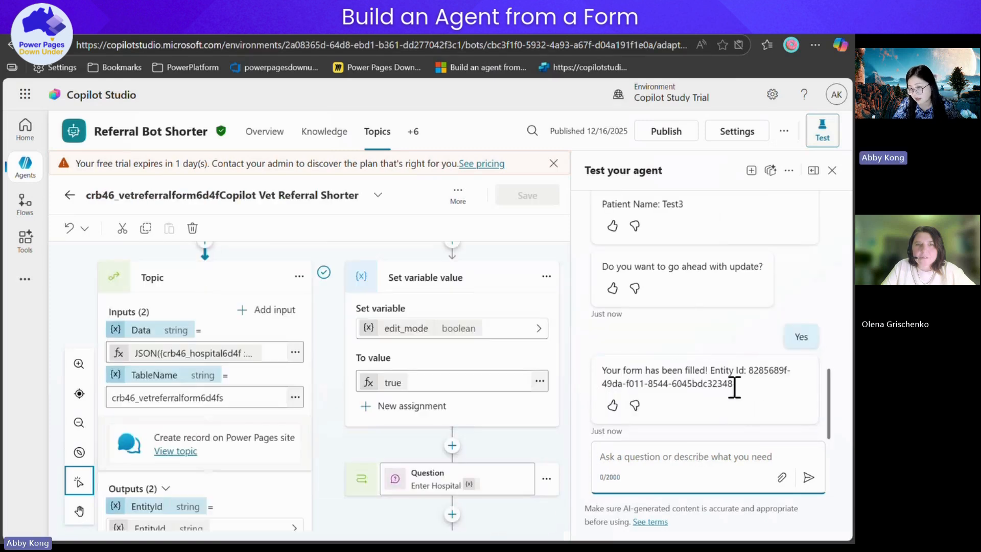
{"action": "double_click", "coordinate": [731, 384]}
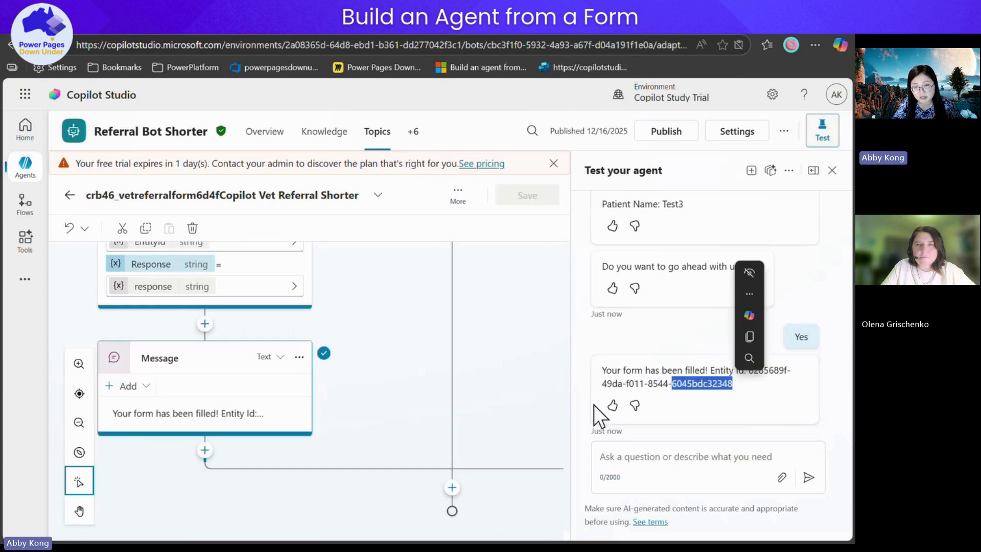
{"action": "left_click", "coordinate": [161, 418]}
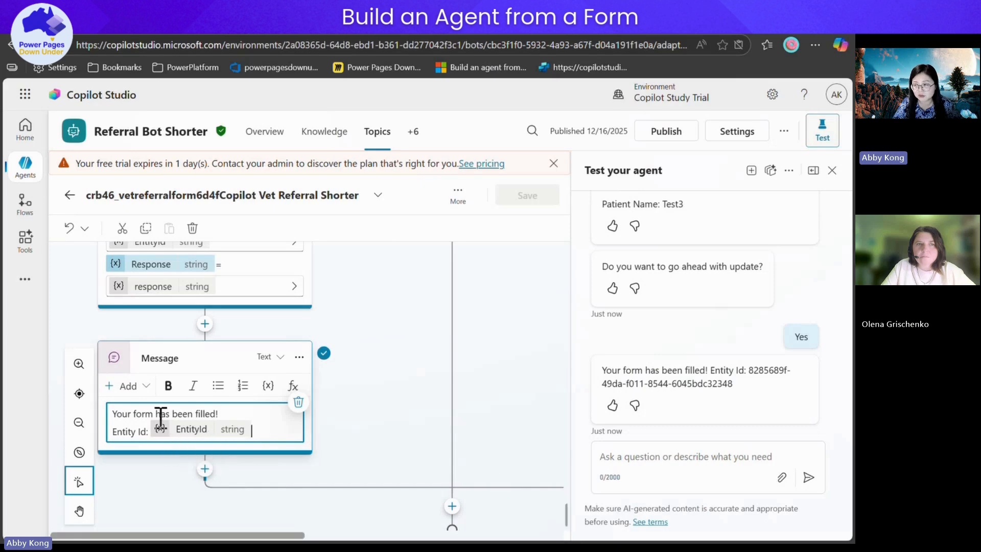
Start another test referral with "Enter referral", answer No to file upload, and examine the hospital question's quick replies and Skip condition
{"action": "left_click", "coordinate": [702, 463]}
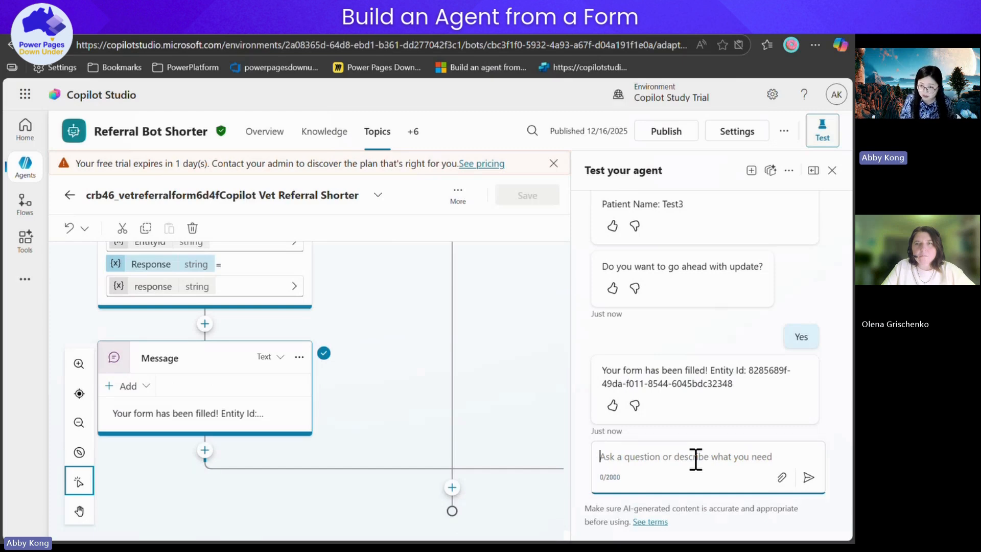
{"action": "type", "text": "Enter referra"}
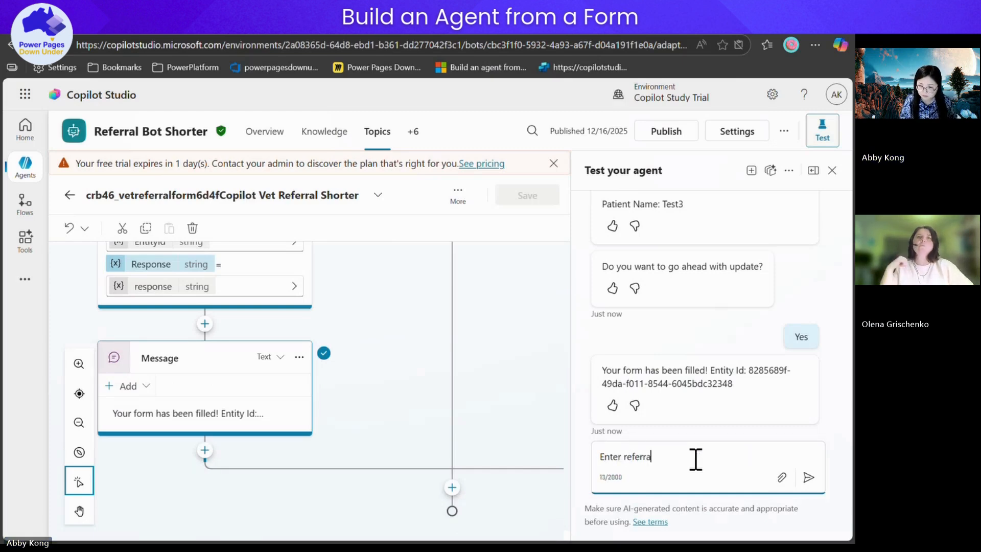
{"action": "type", "text": "l"}
{"action": "key", "text": "Return"}
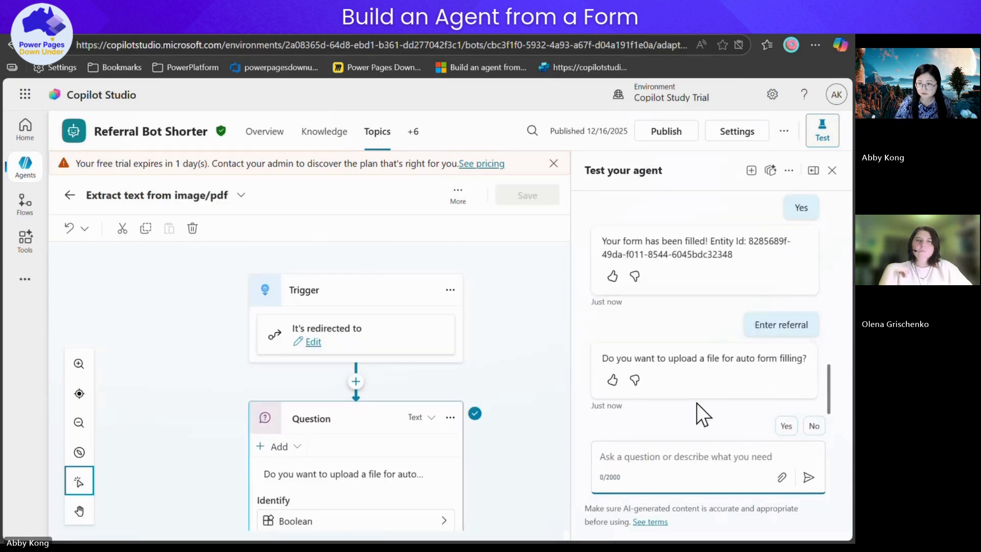
{"action": "left_click", "coordinate": [814, 425]}
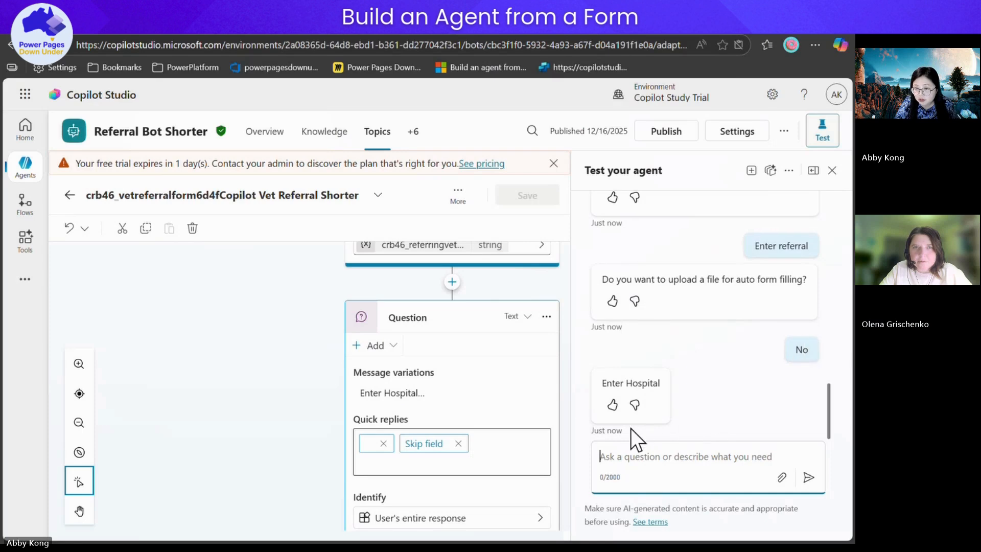
{"action": "scroll", "coordinate": [379, 402], "scroll_direction": "down", "scroll_amount": 10}
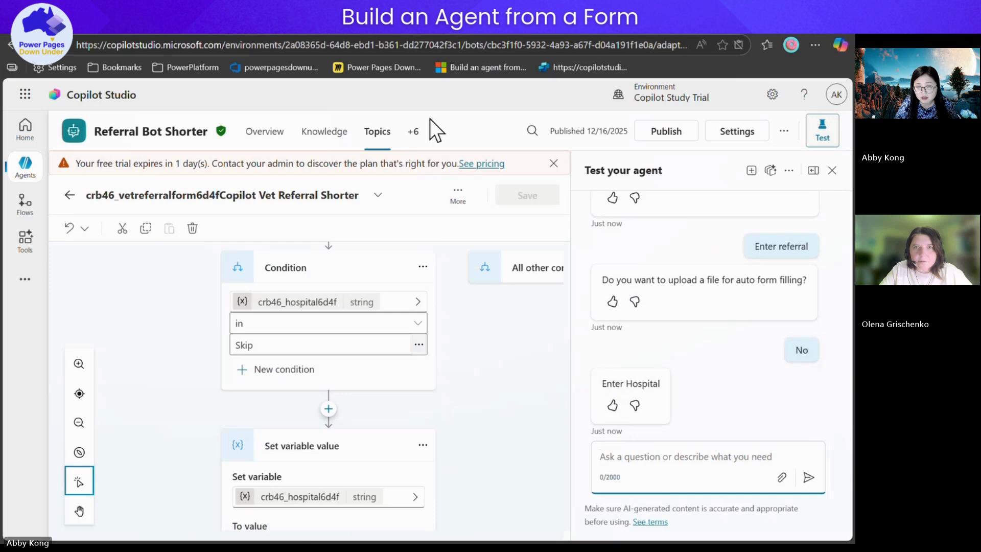
{"action": "left_click", "coordinate": [777, 421]}
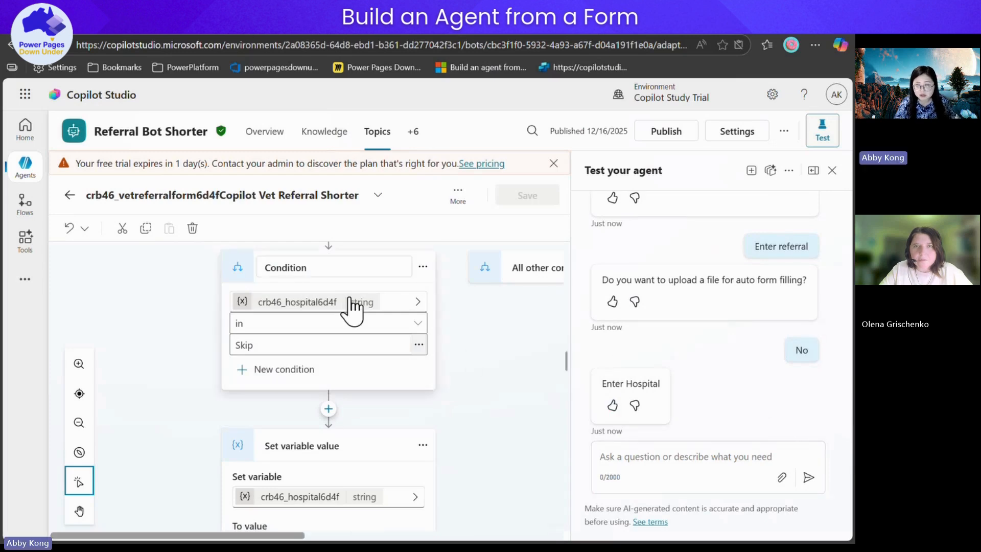
{"action": "scroll", "coordinate": [449, 370], "scroll_direction": "up", "scroll_amount": 10}
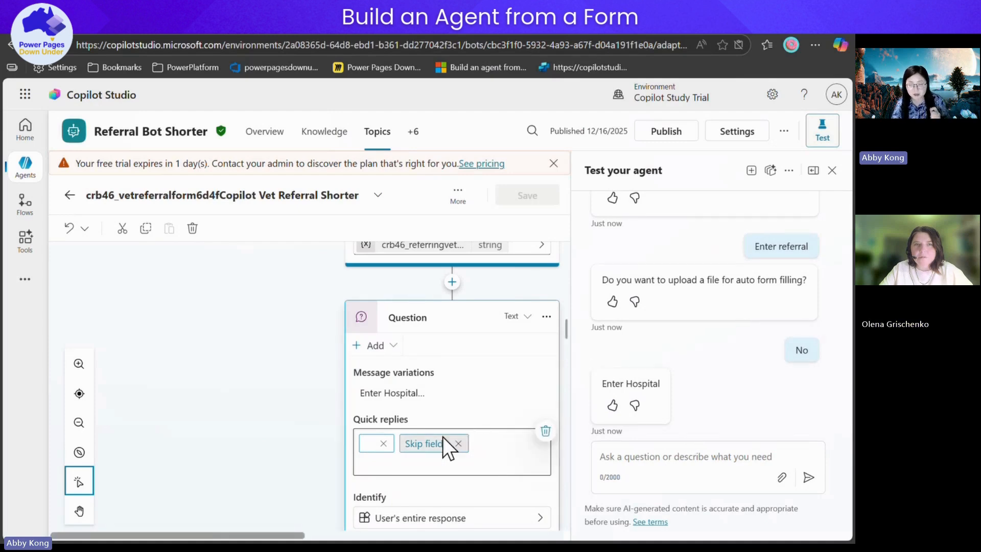
{"action": "scroll", "coordinate": [443, 437], "scroll_direction": "down", "scroll_amount": 5}
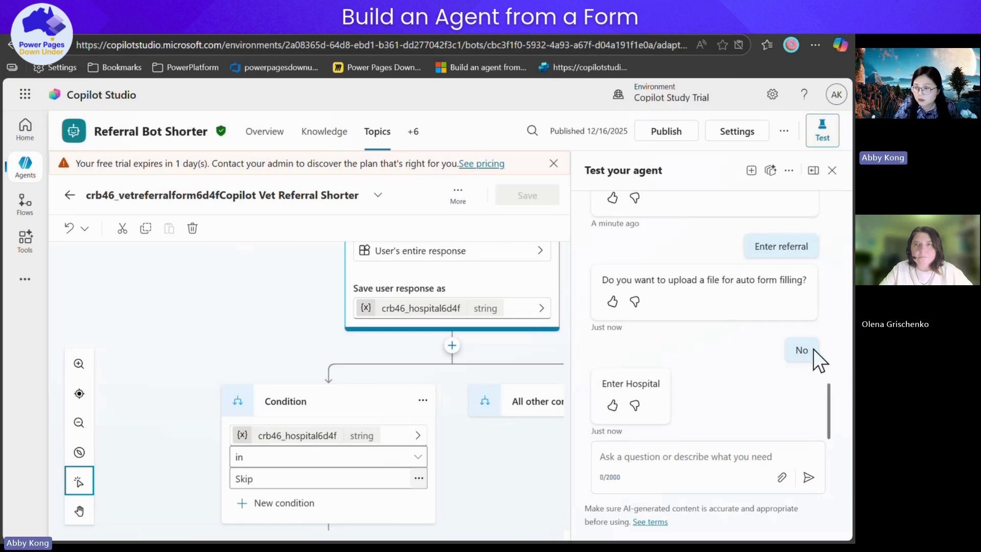
Switch to the live Power Pages site, send "enter refereral" to the bot, answer No to file upload and choose the blank hospital quick reply
{"action": "key", "text": "ctrl+Tab"}
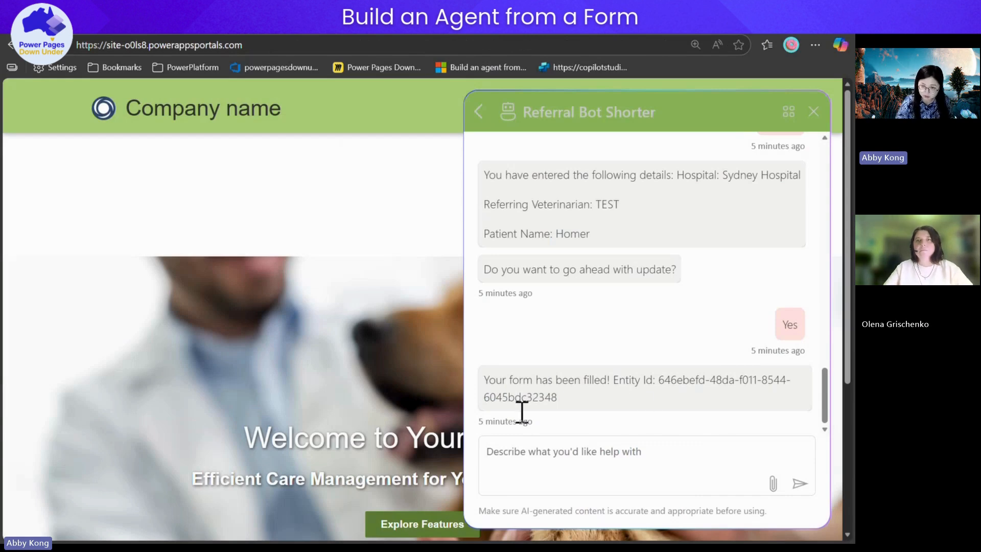
{"action": "left_click", "coordinate": [529, 457]}
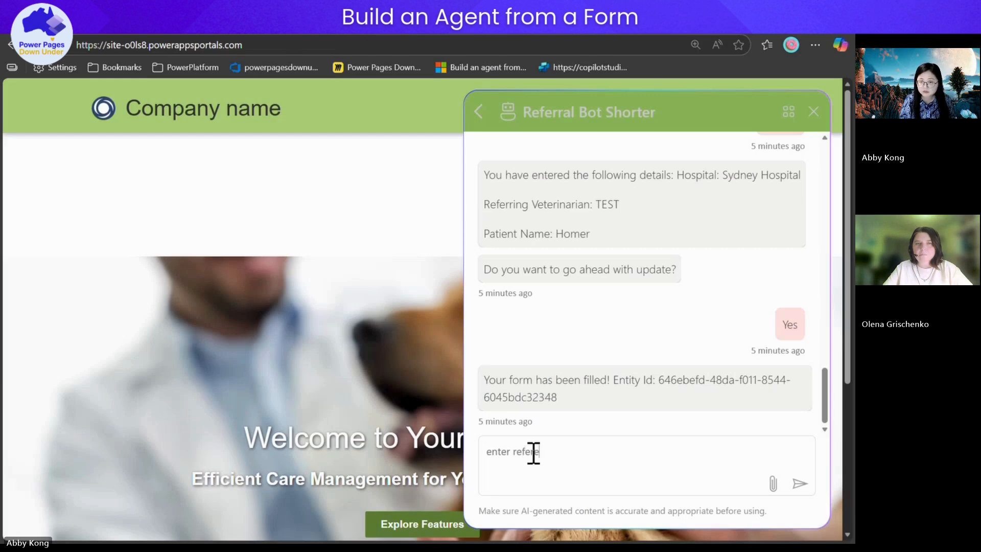
{"action": "key", "text": "Return"}
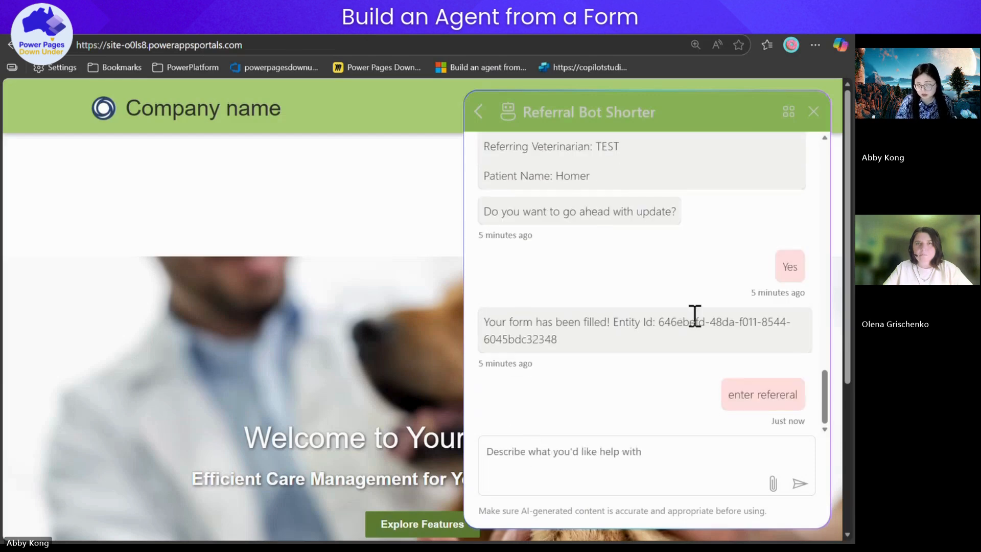
{"action": "left_click", "coordinate": [563, 414]}
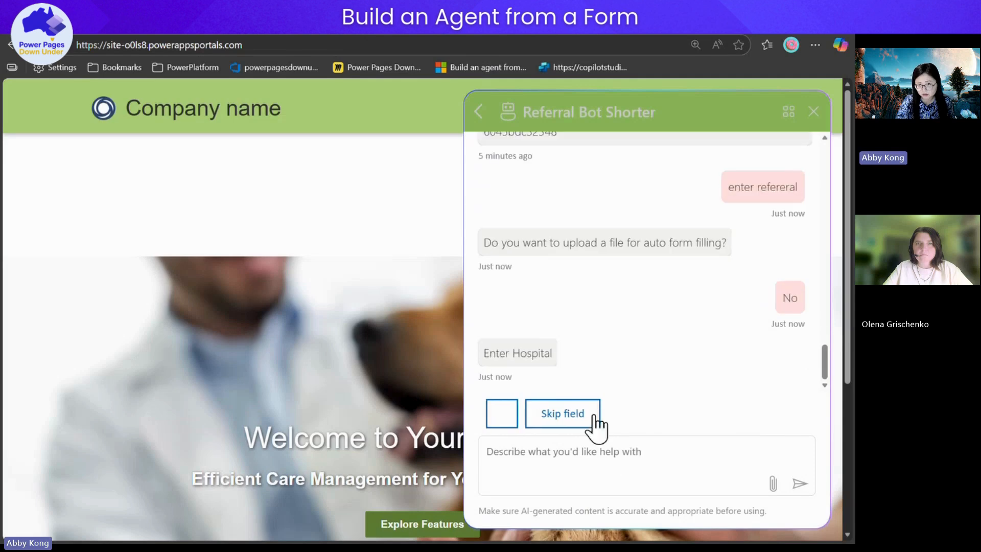
{"action": "left_click", "coordinate": [503, 419]}
{"action": "scroll", "coordinate": [567, 321], "scroll_direction": "down", "scroll_amount": 3}
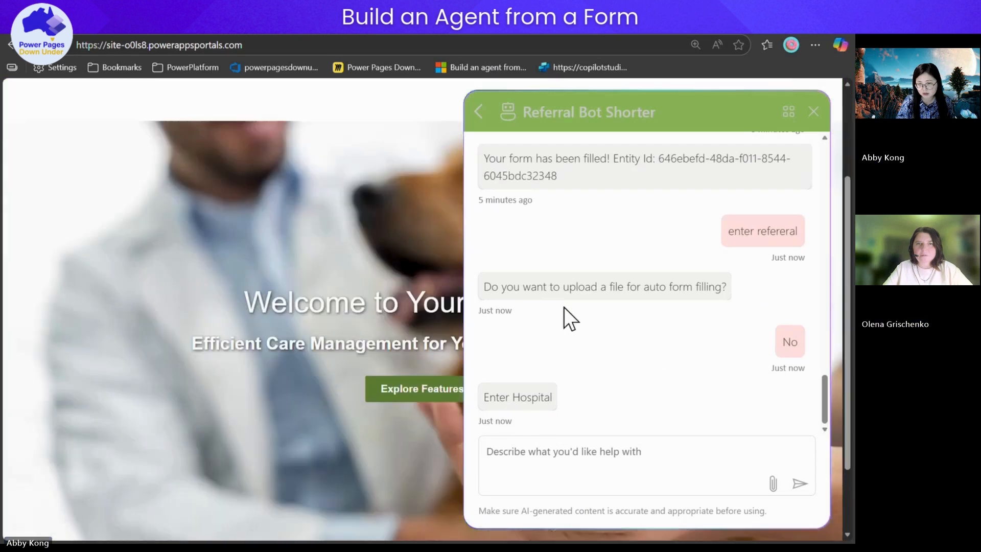
{"action": "scroll", "coordinate": [559, 352], "scroll_direction": "down", "scroll_amount": 2}
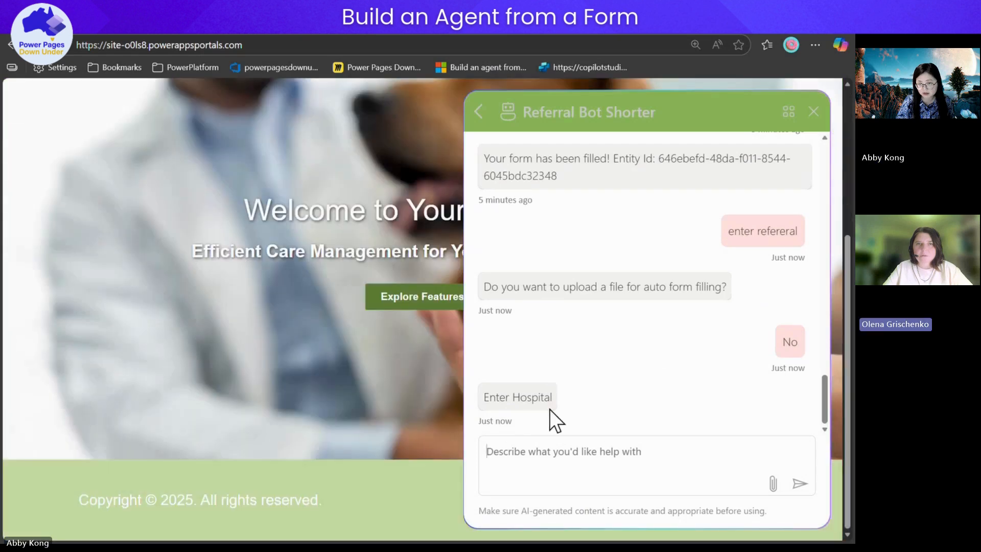
{"action": "left_click", "coordinate": [551, 410]}
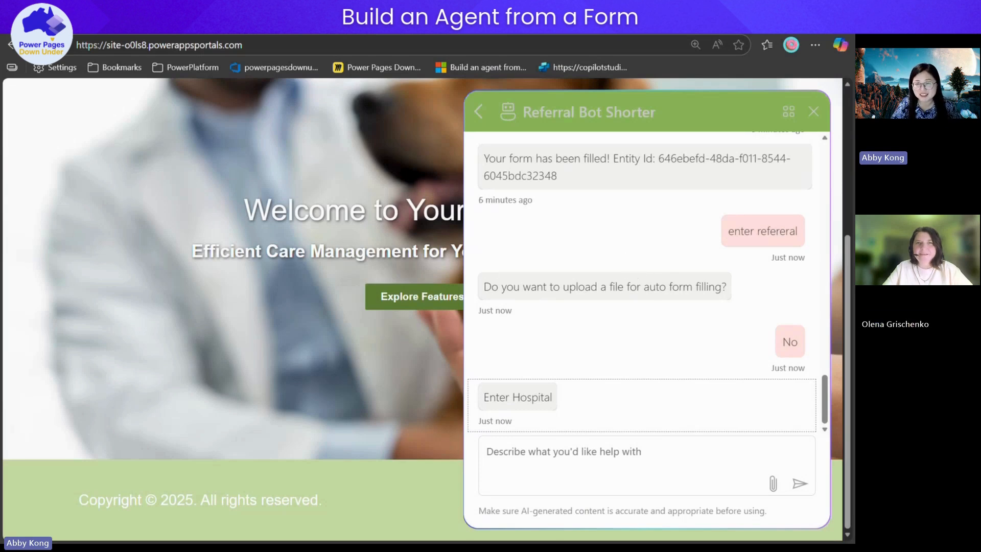
{"action": "mouse_move", "coordinate": [486, 26]}
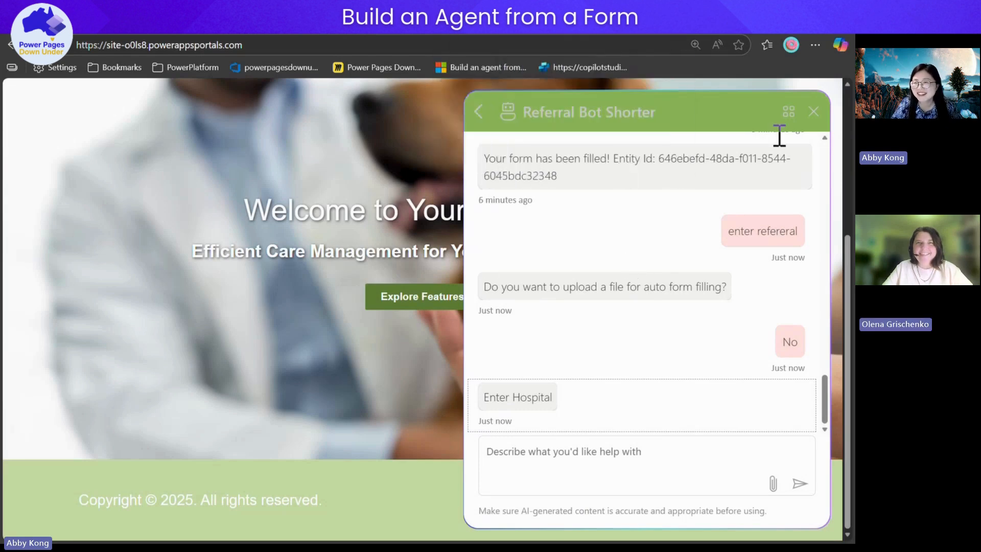
{"action": "left_click", "coordinate": [665, 361]}
{"action": "scroll", "coordinate": [665, 361], "scroll_direction": "up", "scroll_amount": 1}
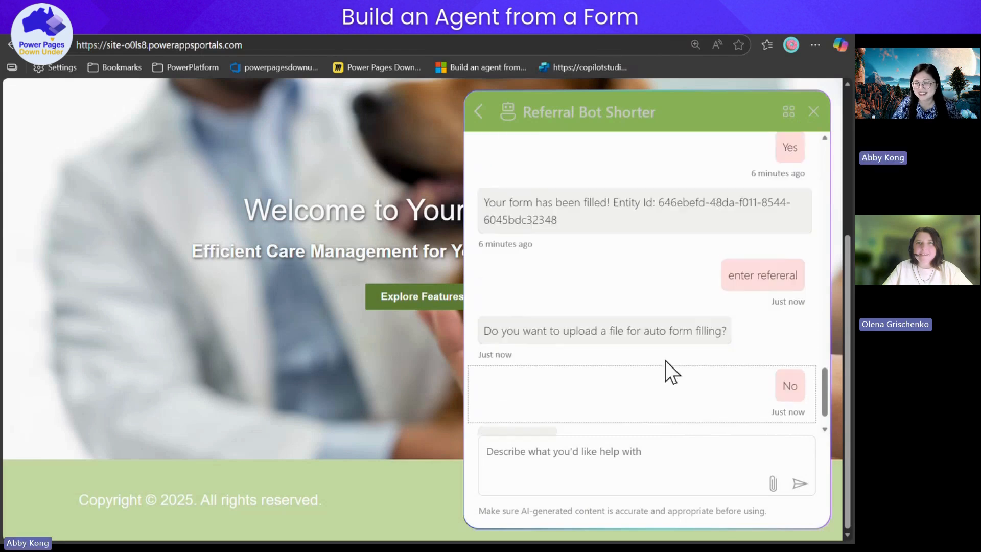
{"action": "scroll", "coordinate": [665, 361], "scroll_direction": "down", "scroll_amount": 1}
Switch to the Power Pages design studio and open Power Pages Management for Site 1
{"action": "mouse_move", "coordinate": [463, 31]}
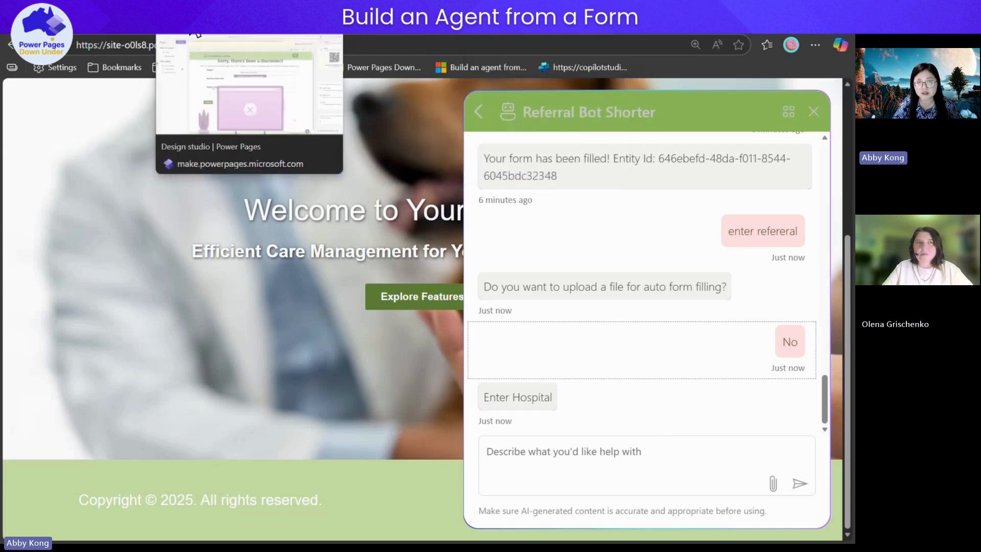
{"action": "left_click", "coordinate": [196, 33]}
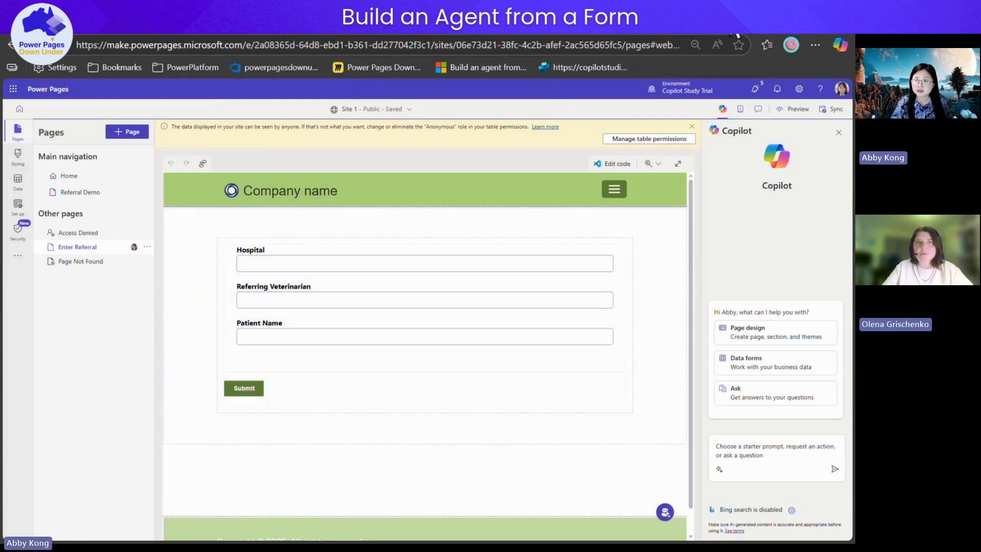
{"action": "key", "text": "ctrl+t"}
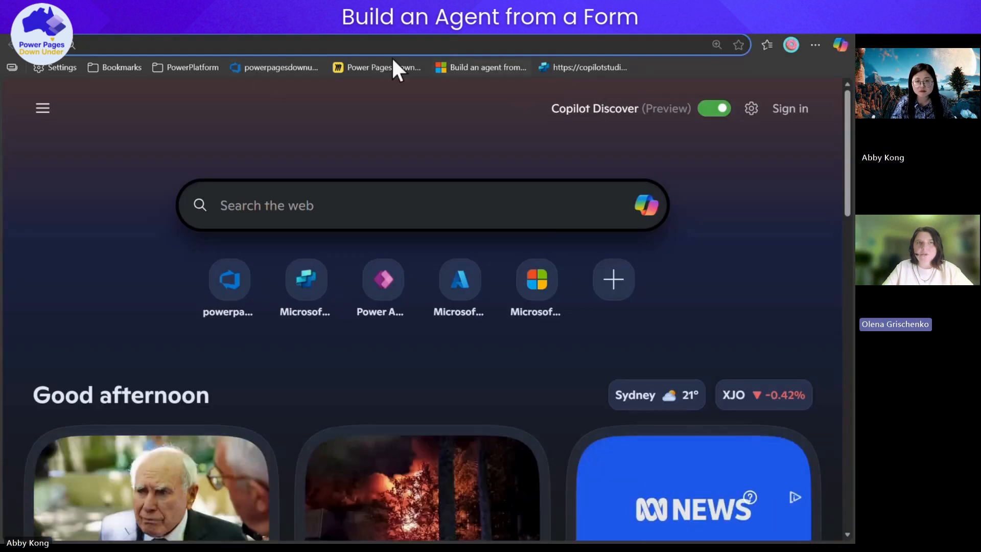
{"action": "key", "text": "ctrl+w"}
{"action": "left_click", "coordinate": [18, 255]}
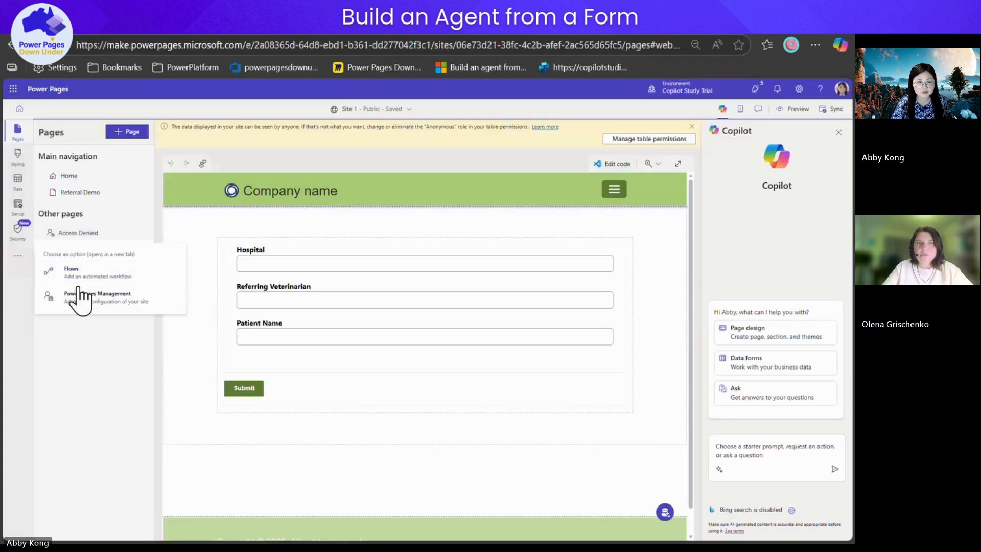
{"action": "left_click", "coordinate": [110, 298]}
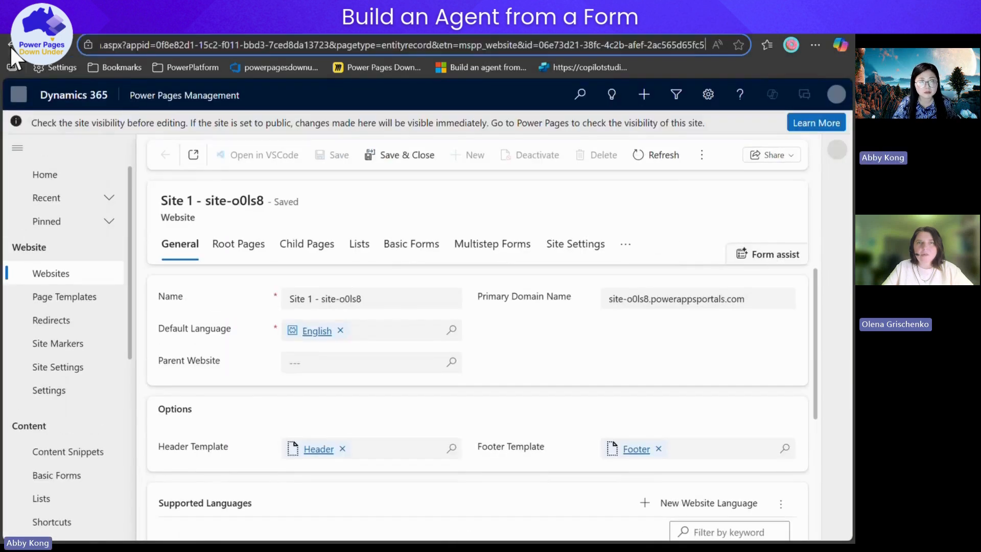
Copy the address of the Active conversationtranscripts list and open it in a new browser tab
{"action": "left_click", "coordinate": [10, 46]}
{"action": "double_click", "coordinate": [216, 42]}
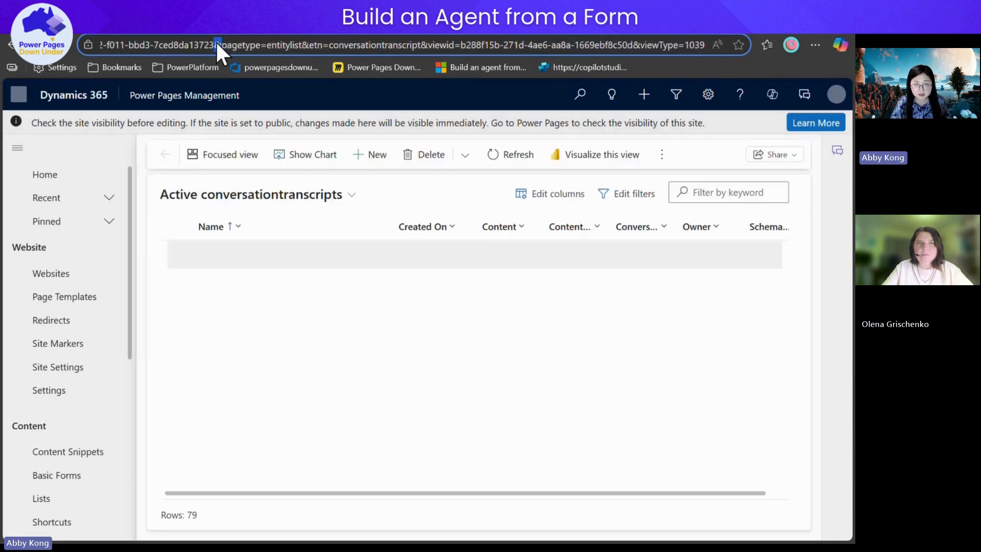
{"action": "key", "text": "ctrl+a"}
{"action": "key", "text": "ctrl+c"}
{"action": "key", "text": "ctrl+t"}
{"action": "key", "text": "ctrl+v"}
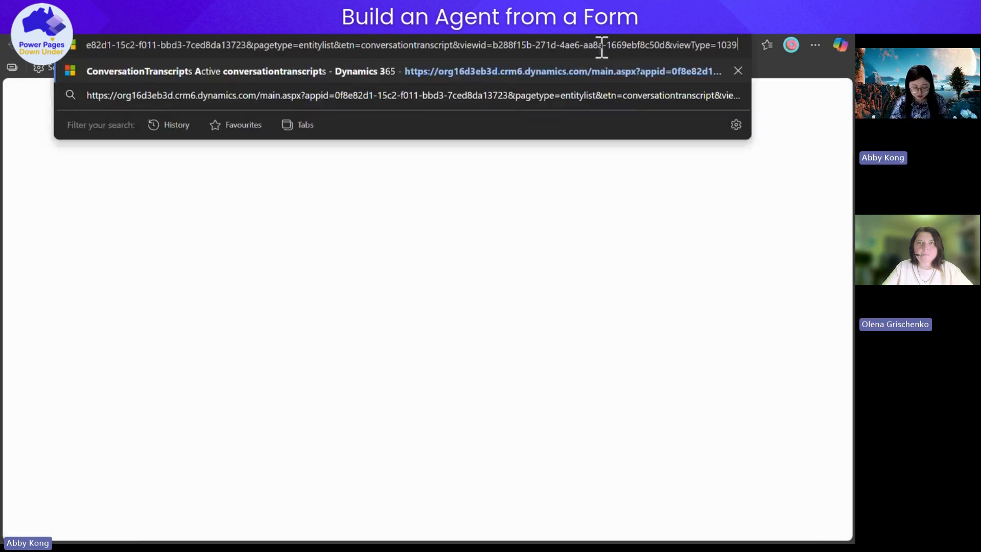
{"action": "key", "text": "Return"}
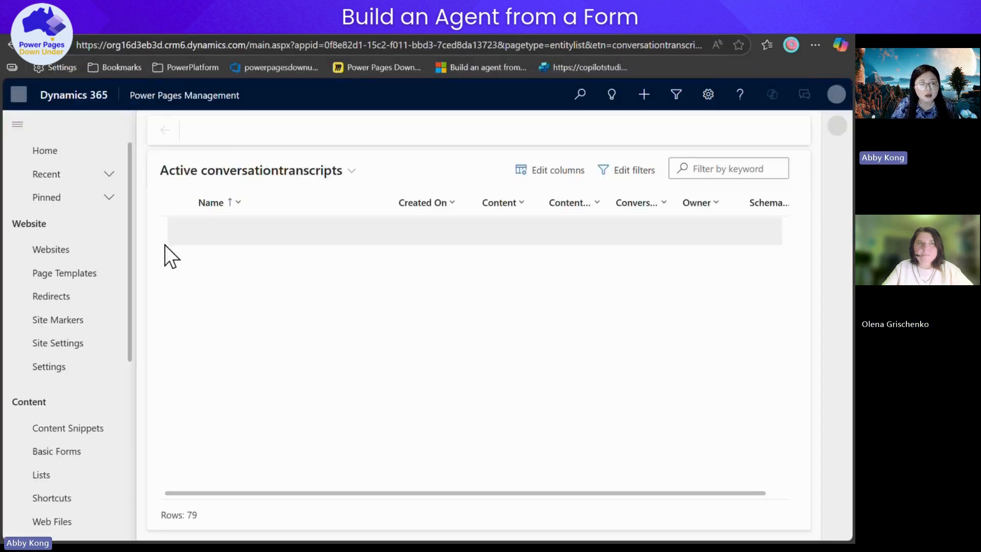
Open the Site Settings list in Power Pages Management, filter it by "*bot" and widen the Name column to read the settings
{"action": "left_click", "coordinate": [81, 365]}
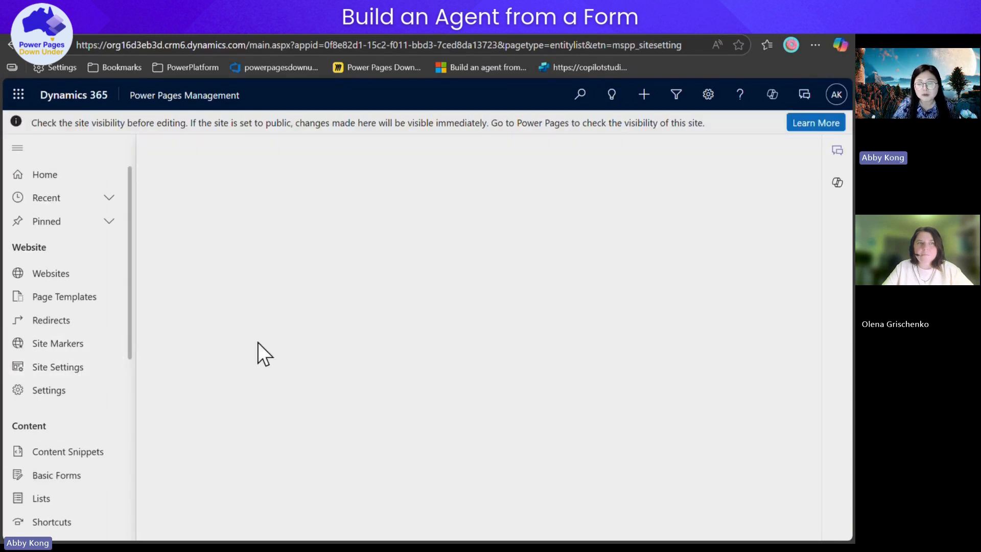
{"action": "left_click", "coordinate": [182, 27]}
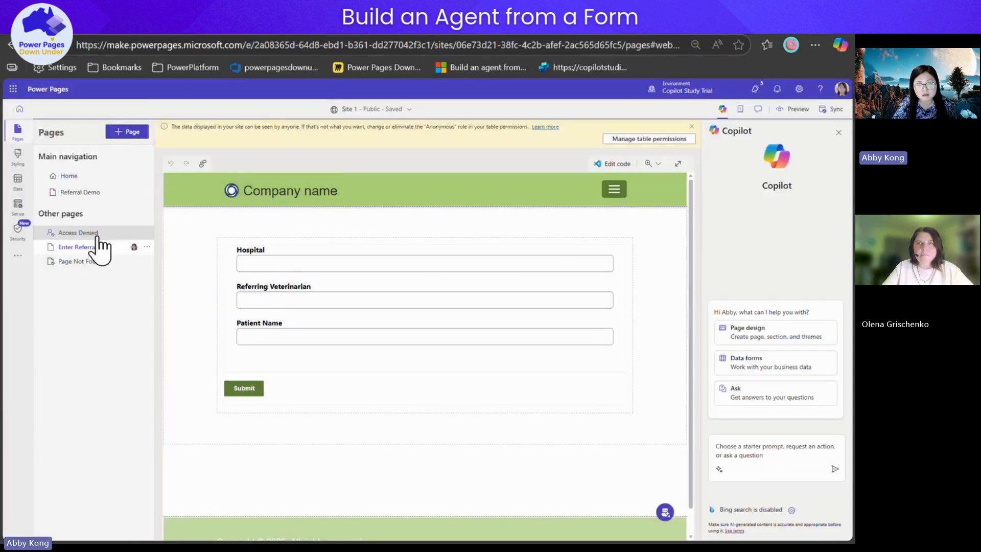
{"action": "left_click", "coordinate": [501, 28]}
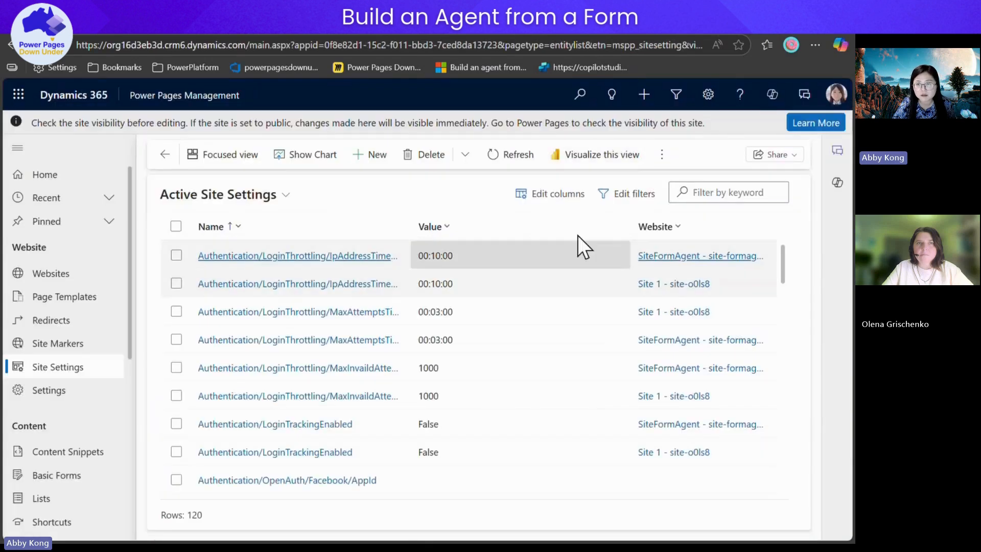
{"action": "left_click", "coordinate": [717, 185]}
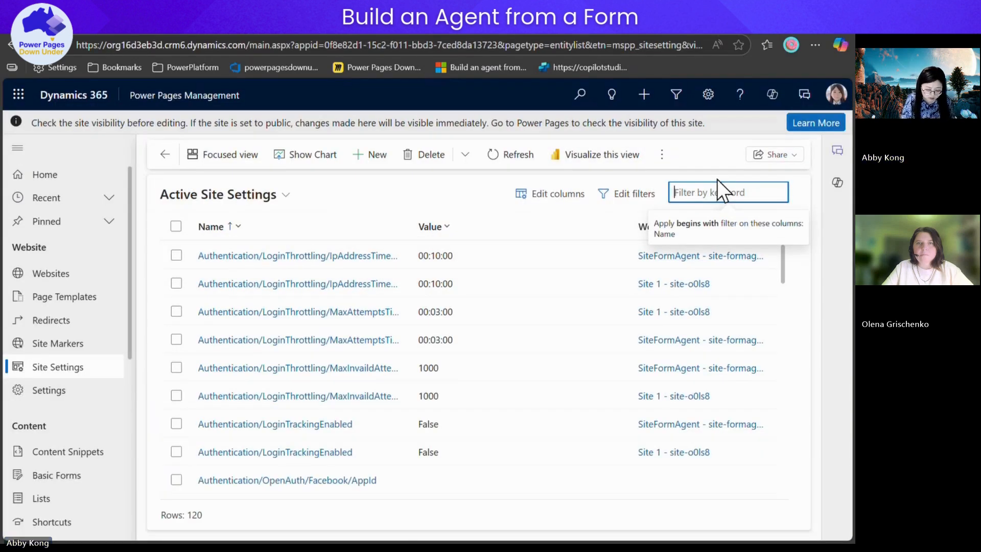
{"action": "type", "text": "*bot"}
{"action": "key", "text": "Return"}
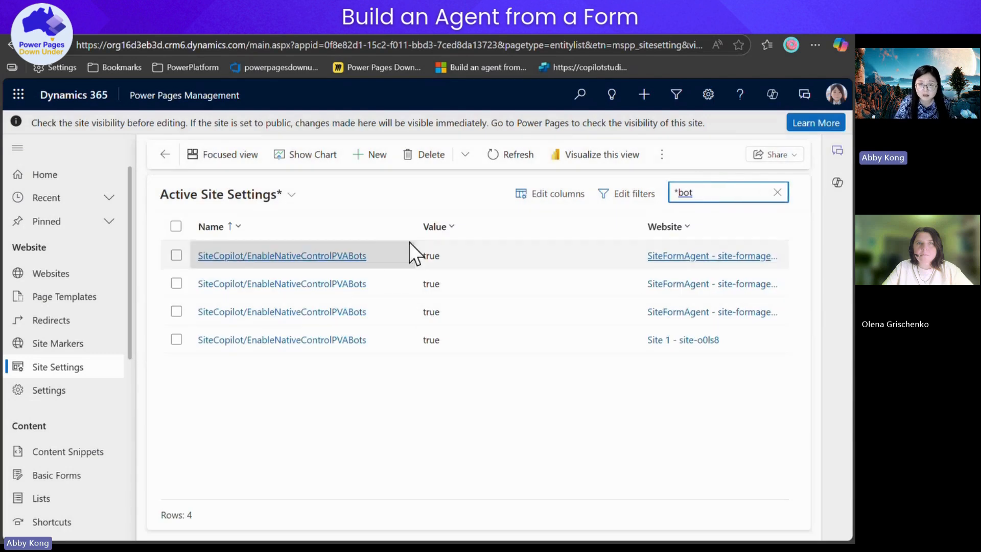
{"action": "left_click_drag", "start_coordinate": [432, 225], "coordinate": [471, 225]}
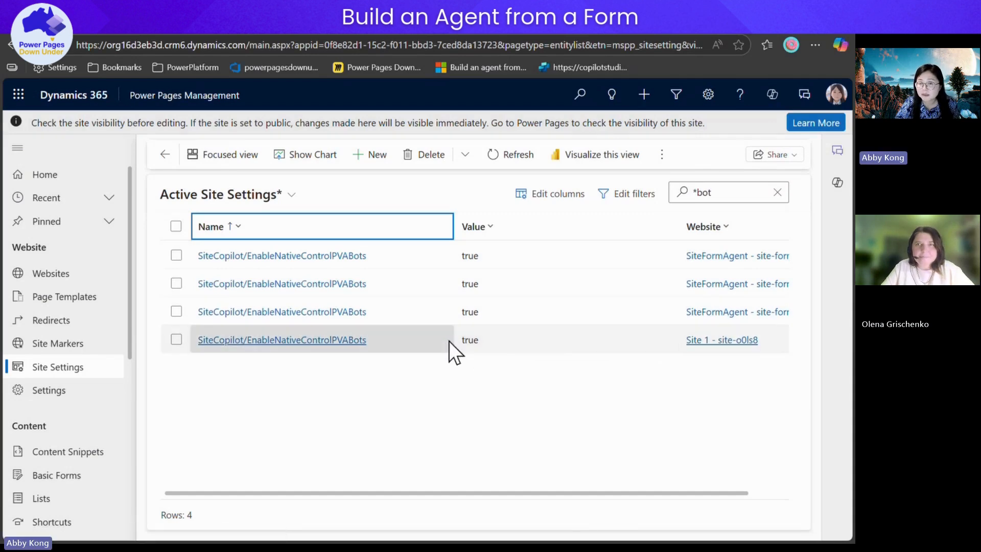
Filter the site settings by "*webapi" and examine Site 1's enabled and fields settings for the crb46_vetreferralform6d4f table
{"action": "double_click", "coordinate": [713, 198]}
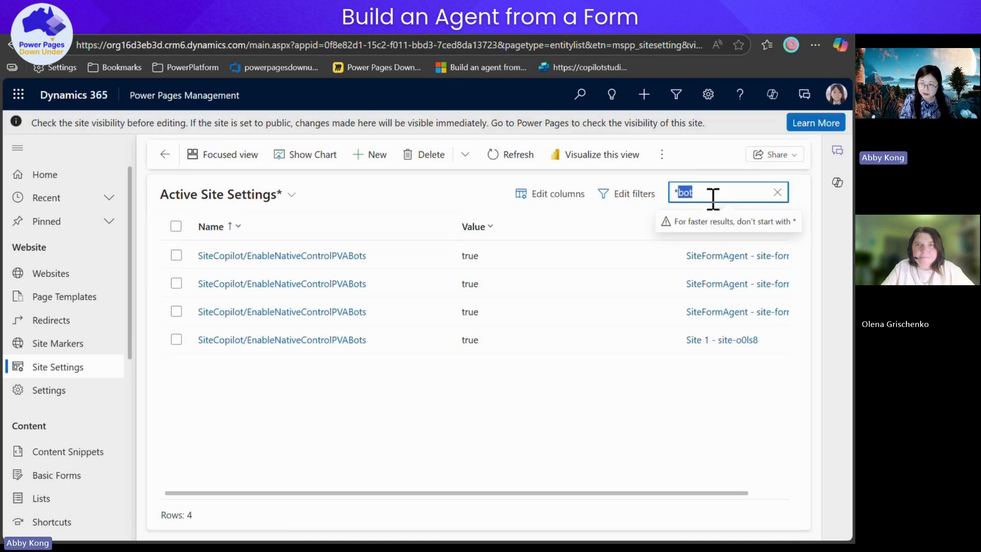
{"action": "type", "text": "webapi"}
{"action": "key", "text": "Return"}
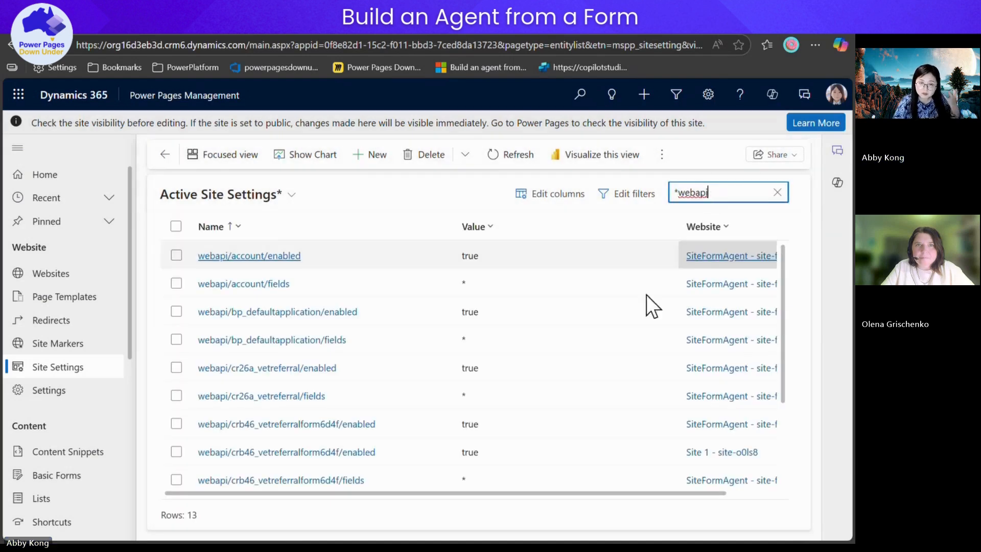
{"action": "left_click", "coordinate": [415, 306]}
{"action": "left_click", "coordinate": [391, 334]}
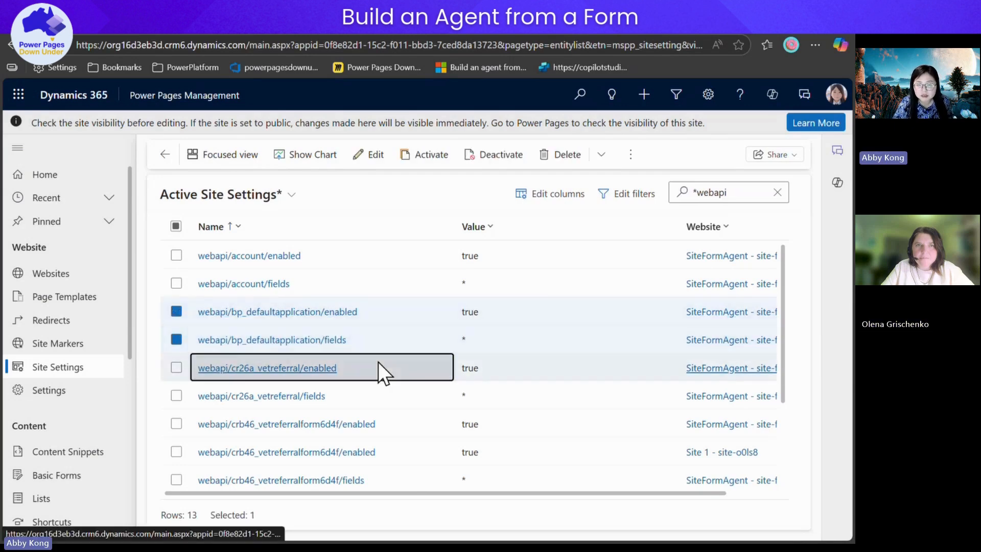
{"action": "scroll", "coordinate": [462, 411], "scroll_direction": "down", "scroll_amount": 2}
{"action": "left_click", "coordinate": [404, 337]}
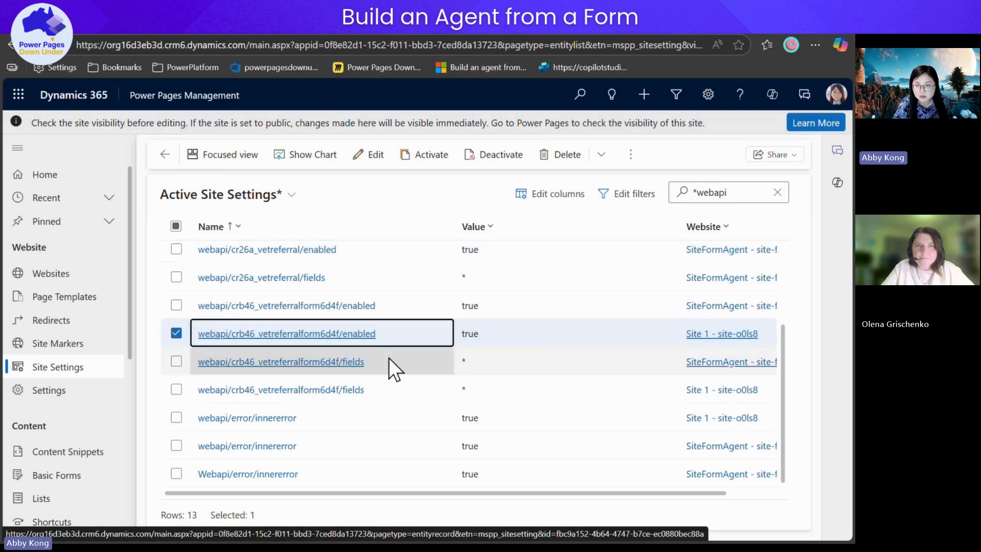
{"action": "left_click", "coordinate": [388, 359]}
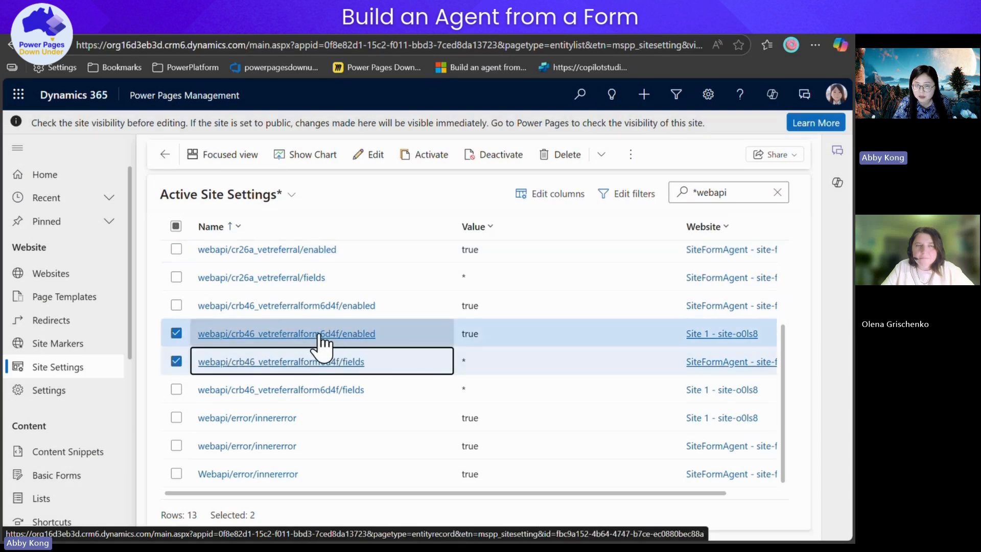
{"action": "left_click", "coordinate": [493, 339]}
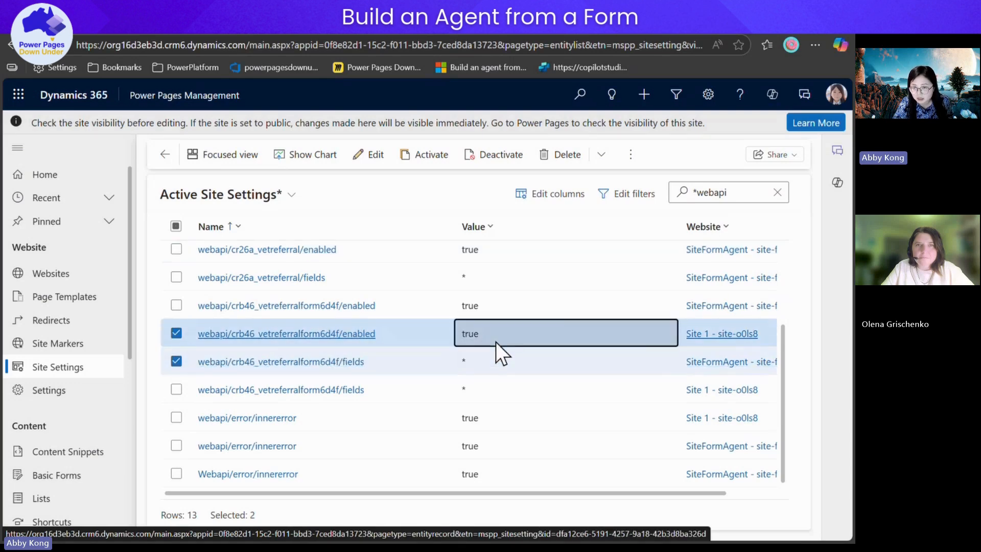
{"action": "left_click", "coordinate": [487, 390]}
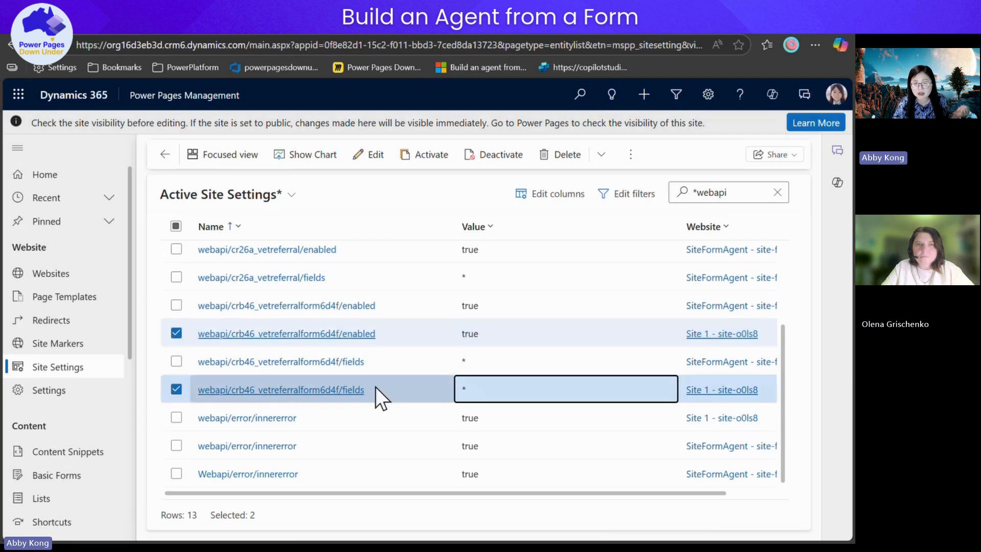
Open Site 1's webapi/crb46_vetreferralform6d4f/fields setting, inspect its value and return to the site settings list
{"action": "double_click", "coordinate": [468, 388]}
{"action": "left_click_drag", "start_coordinate": [324, 395], "coordinate": [316, 409]}
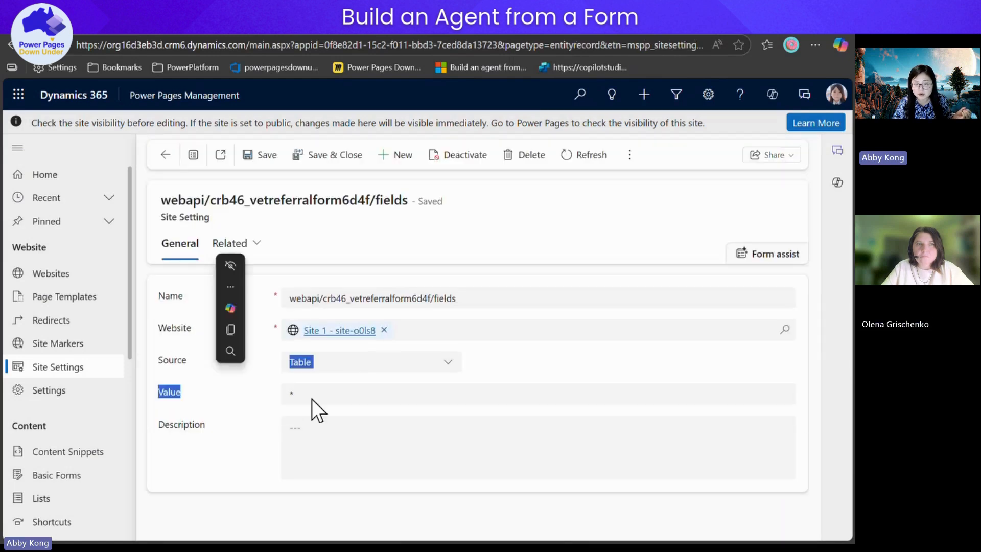
{"action": "left_click", "coordinate": [304, 394]}
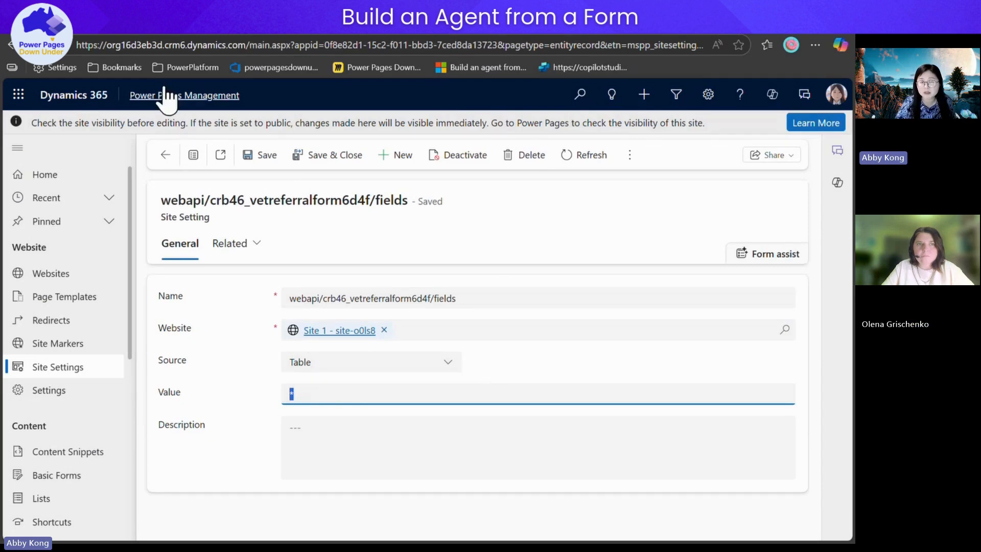
{"action": "left_click", "coordinate": [11, 46]}
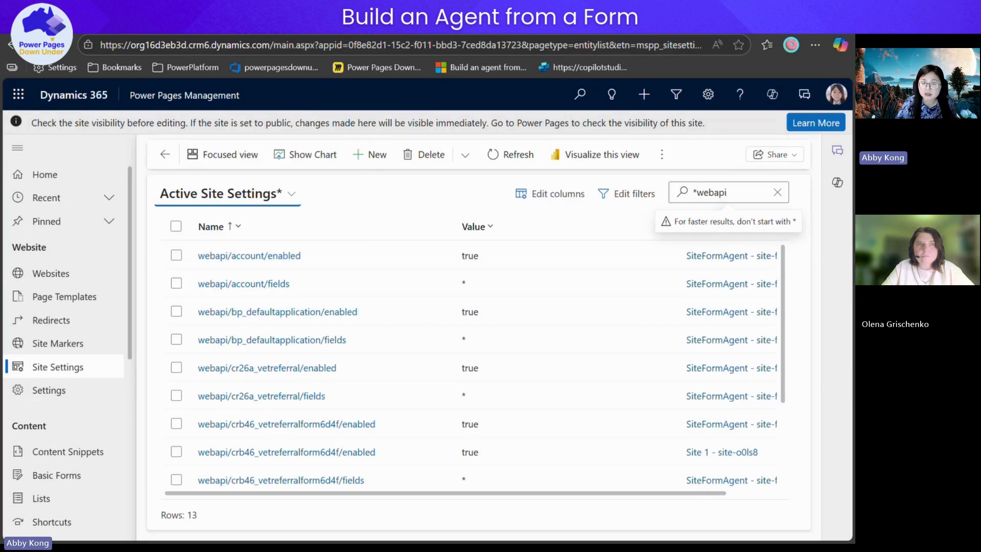
Switch to the Power Pages design studio, look through Site 1's Data and Set up workspaces, and open the site copilot preview on Enter Referral
{"action": "key", "text": "ctrl+Tab"}
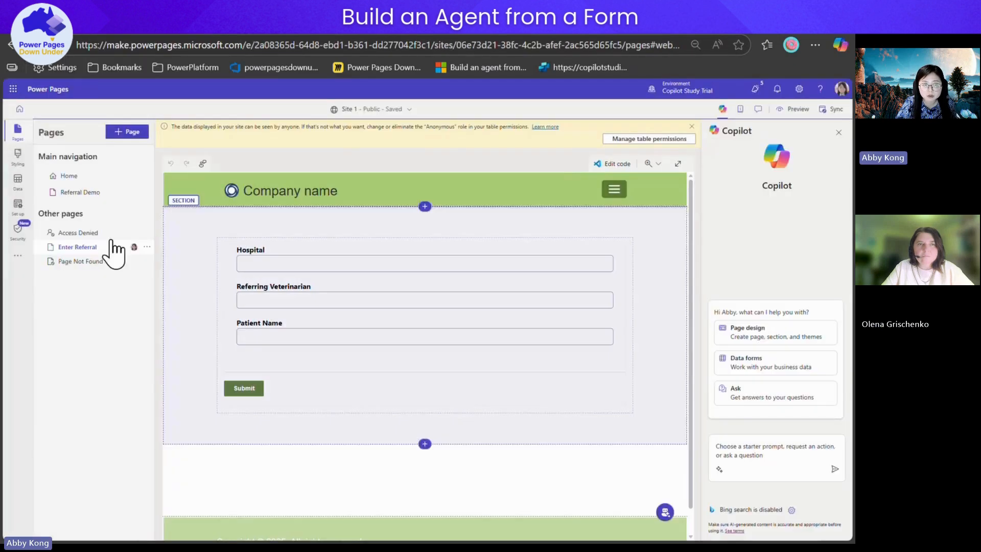
{"action": "left_click", "coordinate": [17, 256]}
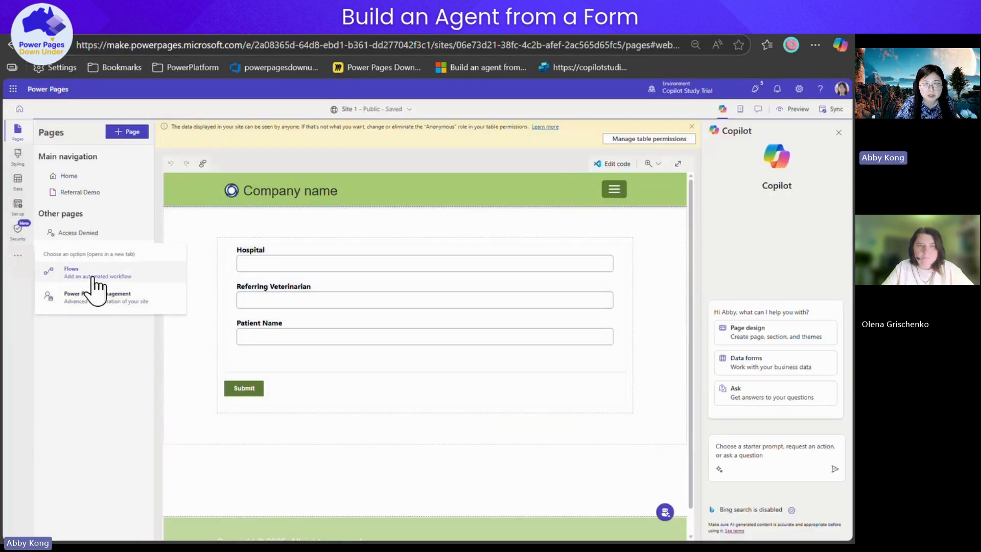
{"action": "left_click", "coordinate": [24, 186]}
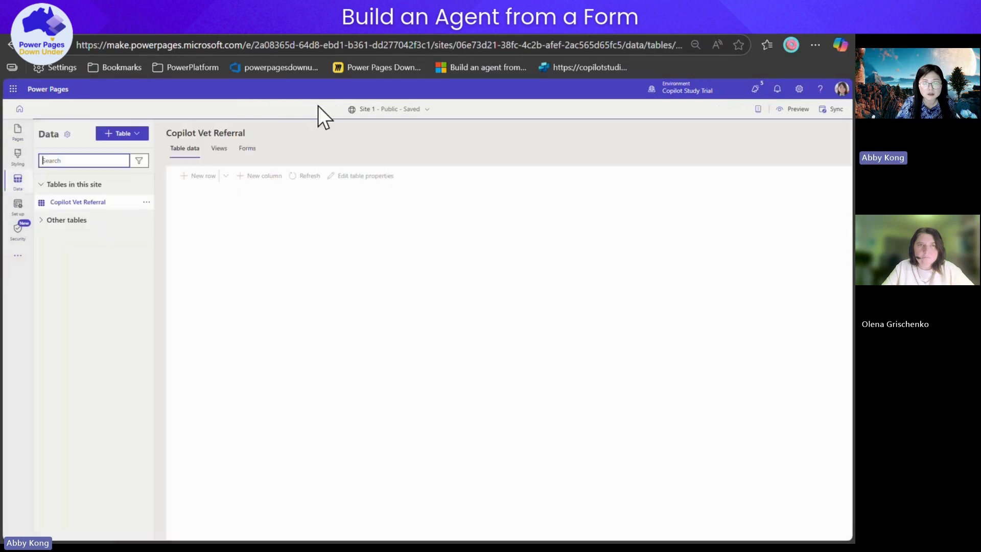
{"action": "left_click", "coordinate": [18, 205]}
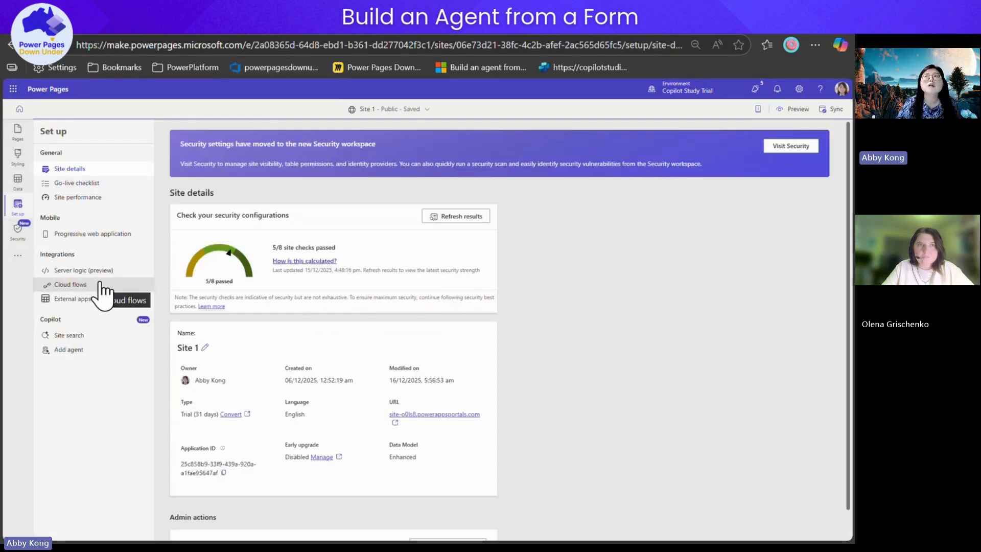
{"action": "left_click", "coordinate": [18, 133]}
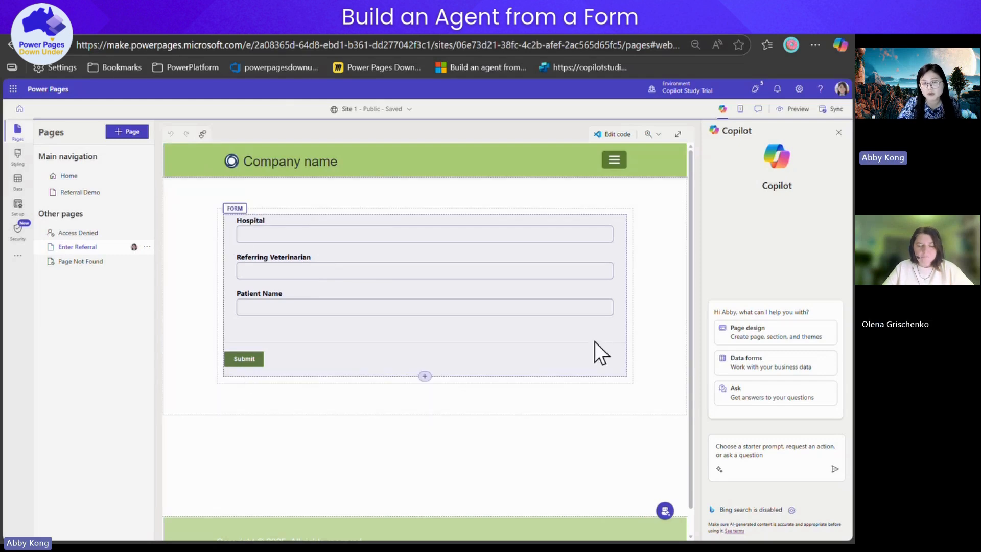
{"action": "left_click", "coordinate": [20, 256]}
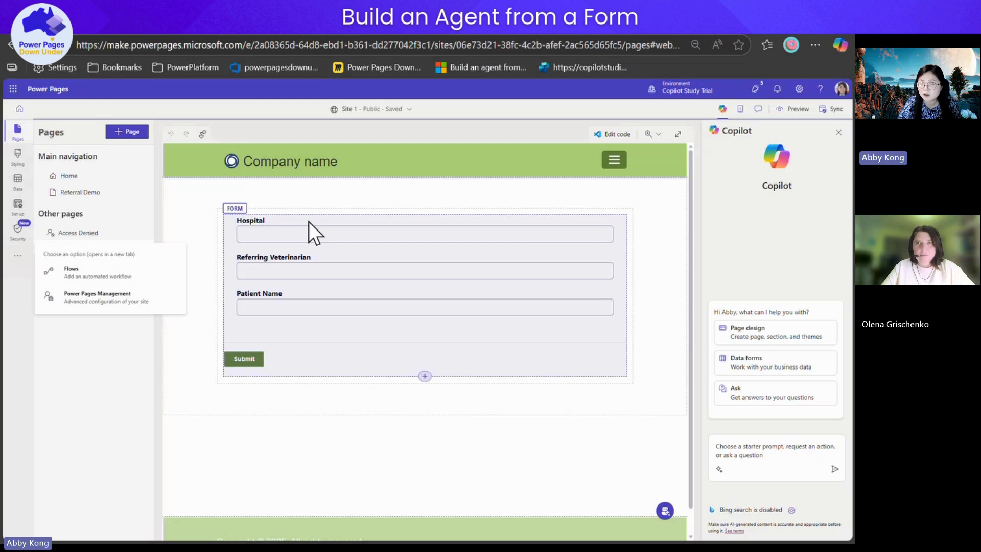
{"action": "left_click", "coordinate": [18, 206]}
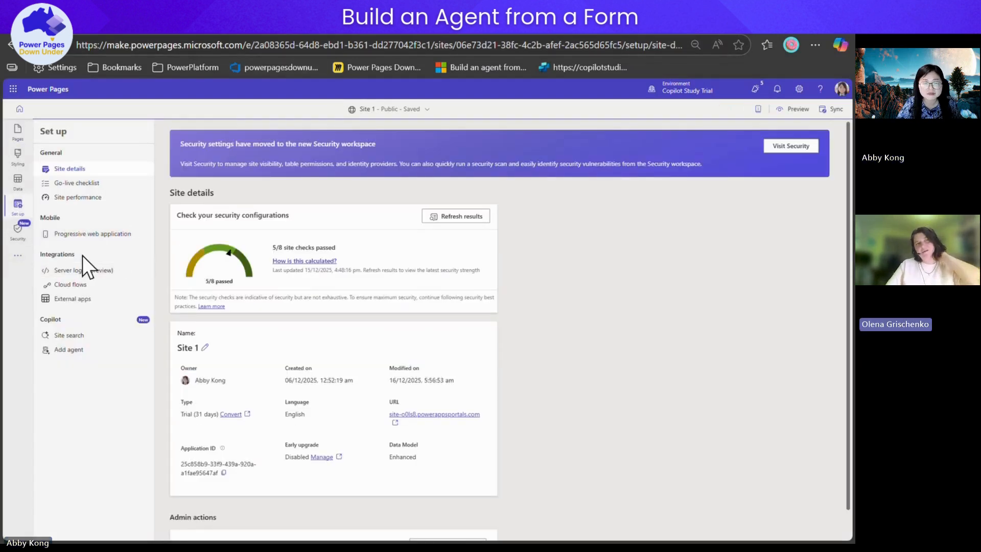
{"action": "left_click", "coordinate": [18, 130]}
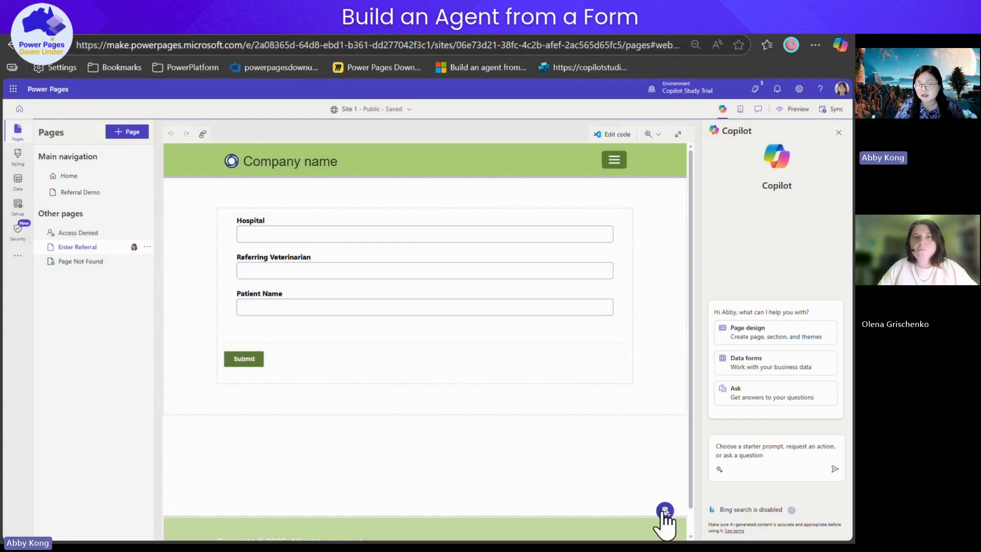
{"action": "left_click", "coordinate": [665, 511]}
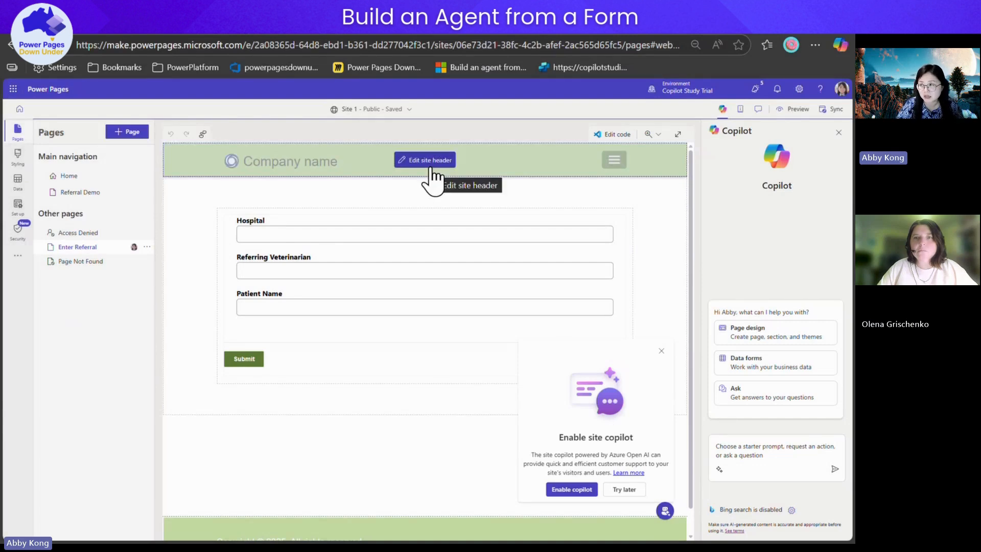
Switch to the live Power Pages site, view the list of all agents and reopen the Referral Bot Shorter conversation
{"action": "left_click", "coordinate": [242, 24]}
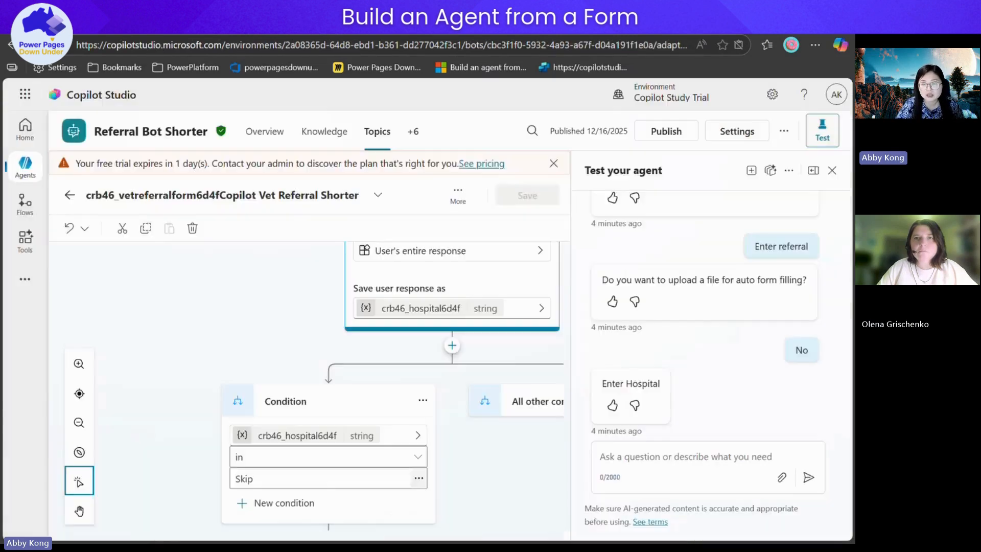
{"action": "left_click", "coordinate": [338, 24]}
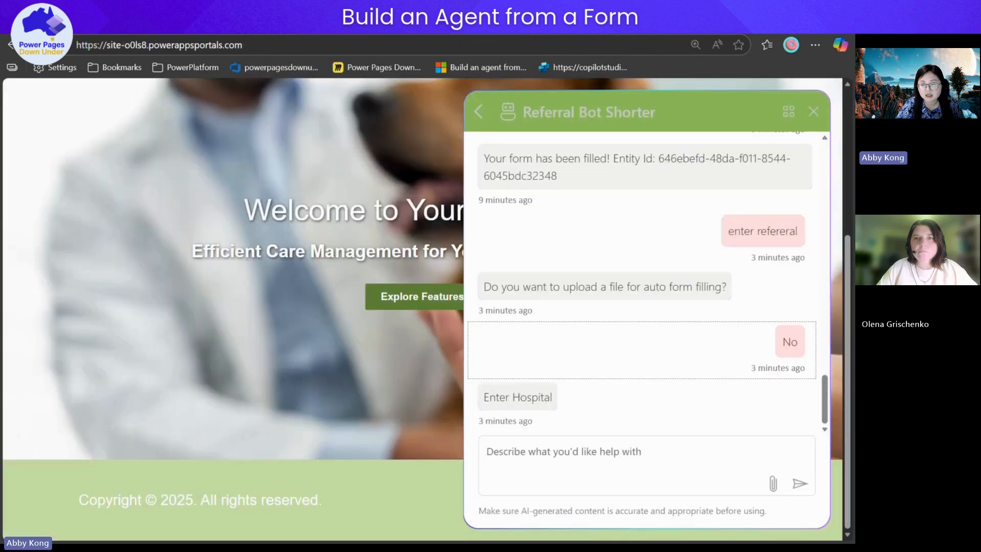
{"action": "left_click", "coordinate": [788, 111]}
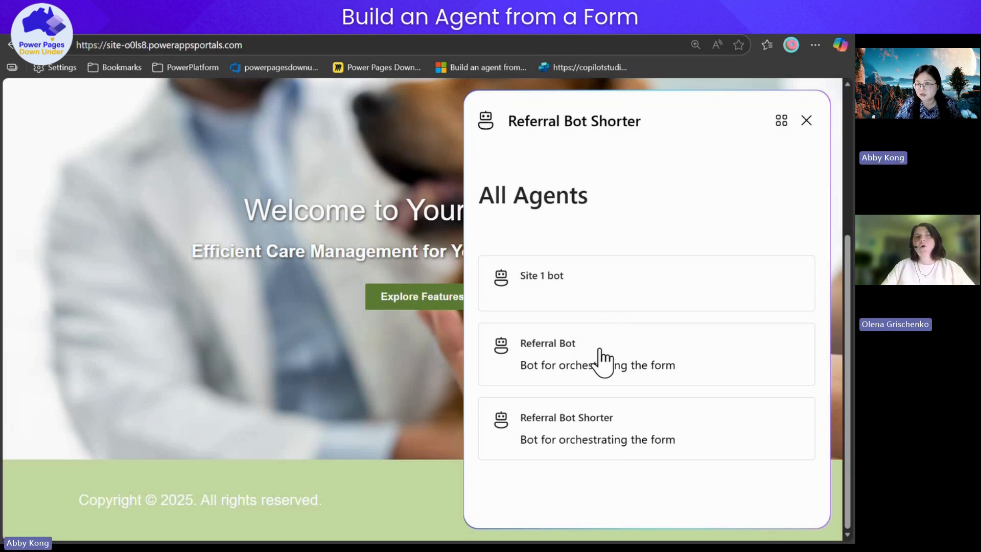
{"action": "left_click", "coordinate": [619, 436]}
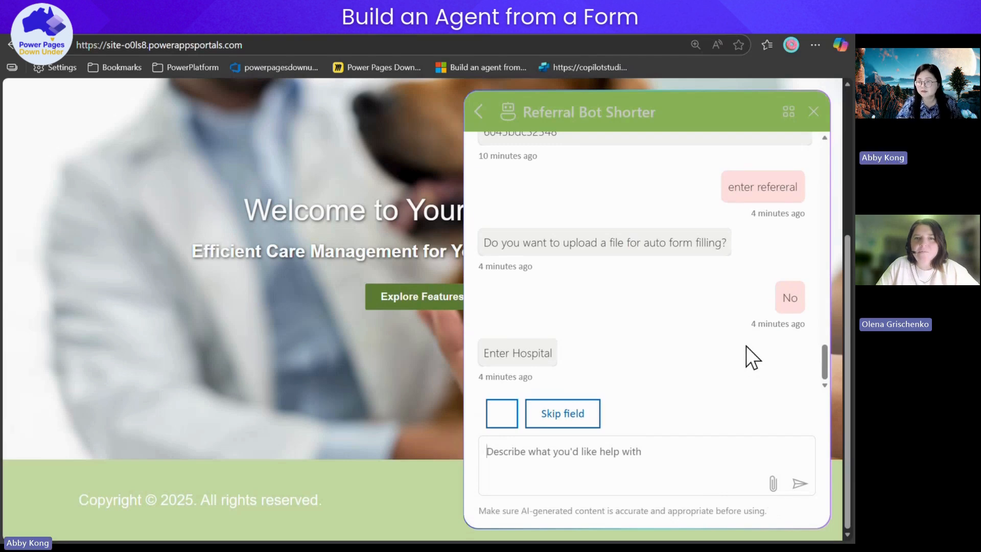
{"action": "left_click", "coordinate": [756, 452]}
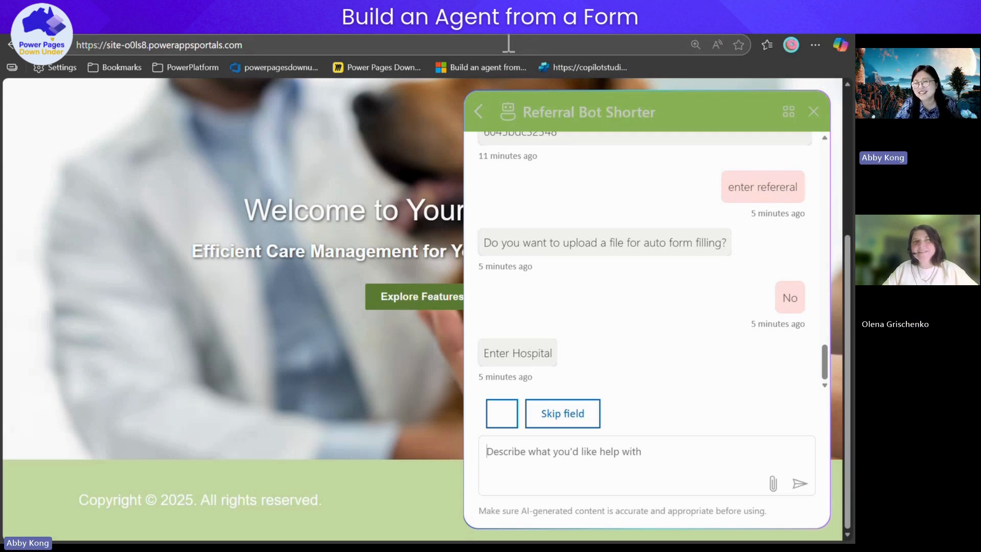
Switch to the Microsoft Learn article on building an agent from a form and highlight the note on selectable agents and supported column types
{"action": "mouse_move", "coordinate": [534, 30]}
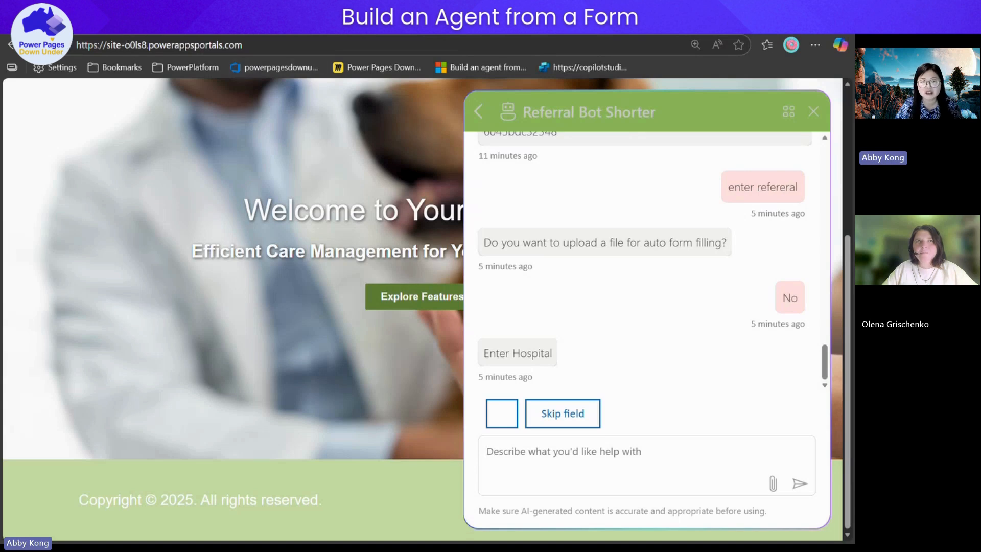
{"action": "left_click", "coordinate": [77, 28]}
{"action": "scroll", "coordinate": [458, 206], "scroll_direction": "up", "scroll_amount": 5}
{"action": "scroll", "coordinate": [397, 211], "scroll_direction": "down", "scroll_amount": 5}
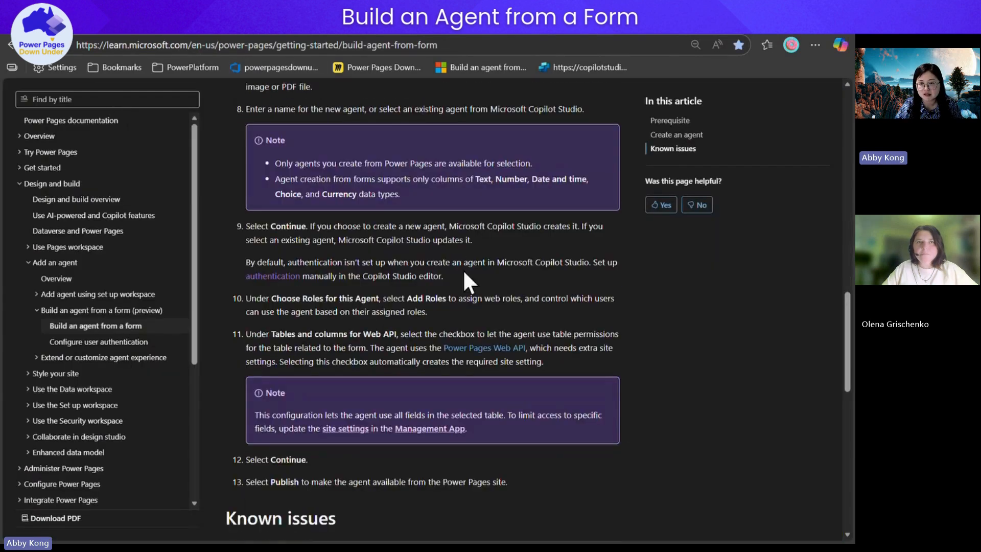
{"action": "left_click_drag", "start_coordinate": [430, 188], "coordinate": [250, 169]}
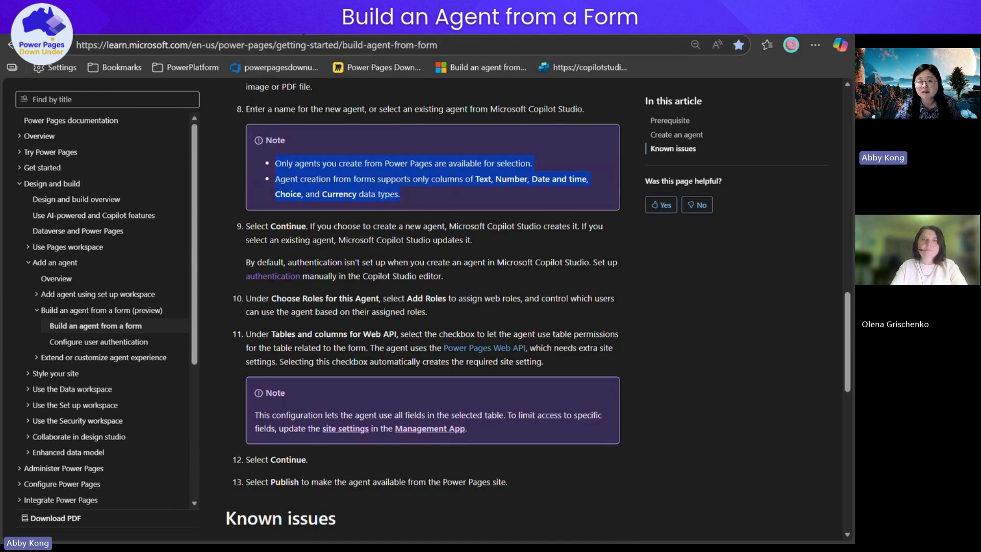
Check the agents list in Copilot Studio and return to the Active conversationtranscripts list in Power Pages Management
{"action": "left_click", "coordinate": [297, 23]}
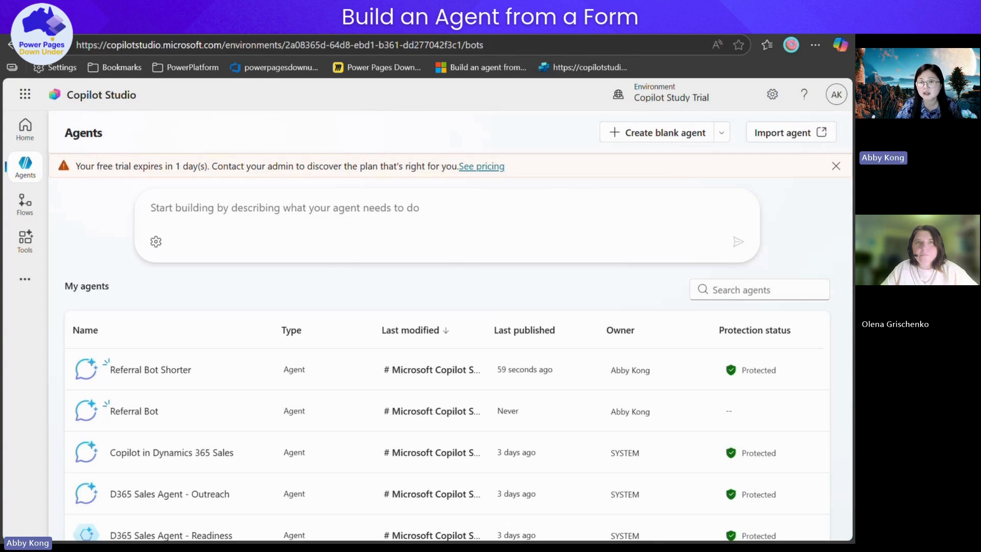
{"action": "left_click", "coordinate": [710, 23]}
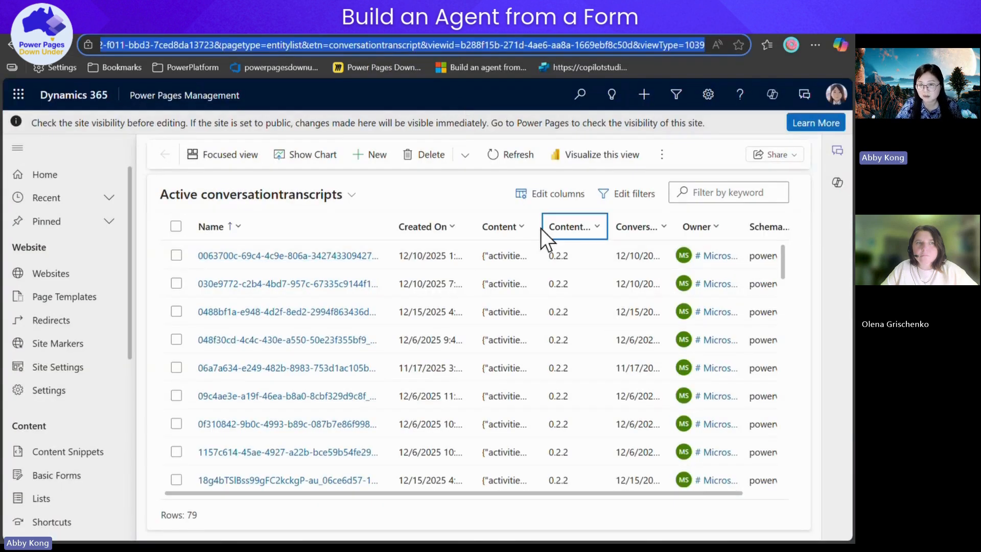
Widen the Content column in the Active conversationtranscripts list and open the first transcript record to inspect its Content field
{"action": "left_click_drag", "start_coordinate": [542, 227], "coordinate": [679, 220]}
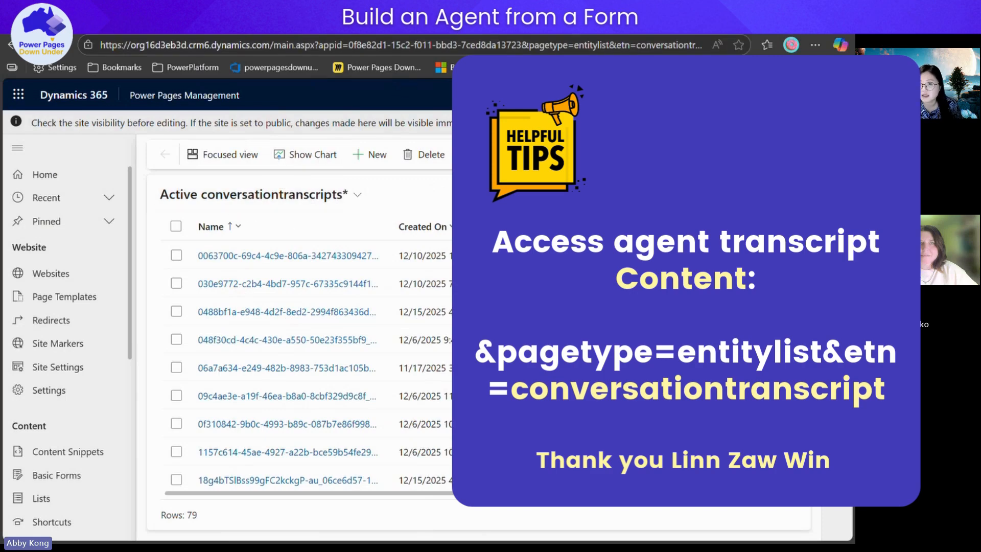
{"action": "left_click", "coordinate": [288, 256]}
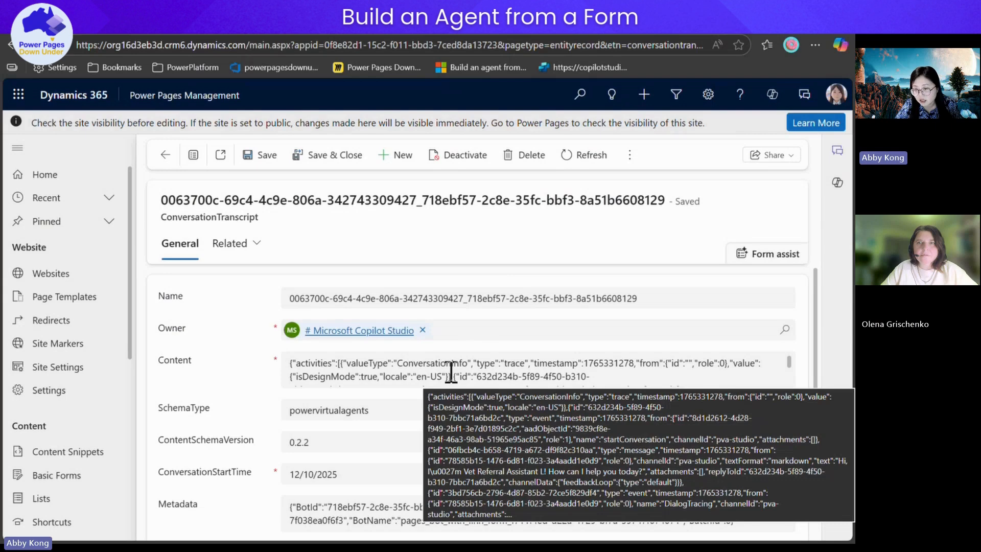
{"action": "left_click", "coordinate": [448, 369]}
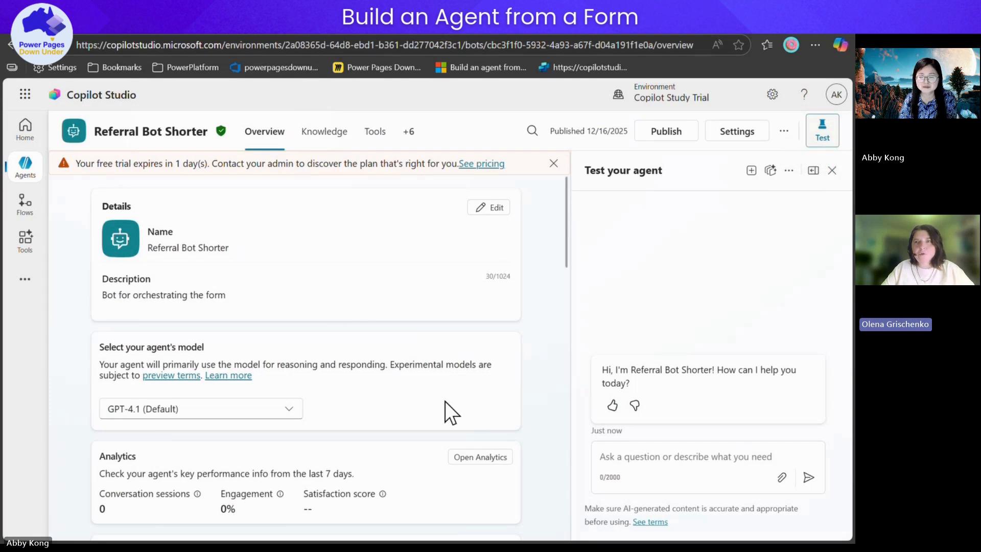
Look over the Referral Bot Shorter overview in Copilot Studio and switch to the Power Pages design studio
{"action": "scroll", "coordinate": [445, 400], "scroll_direction": "down", "scroll_amount": 3}
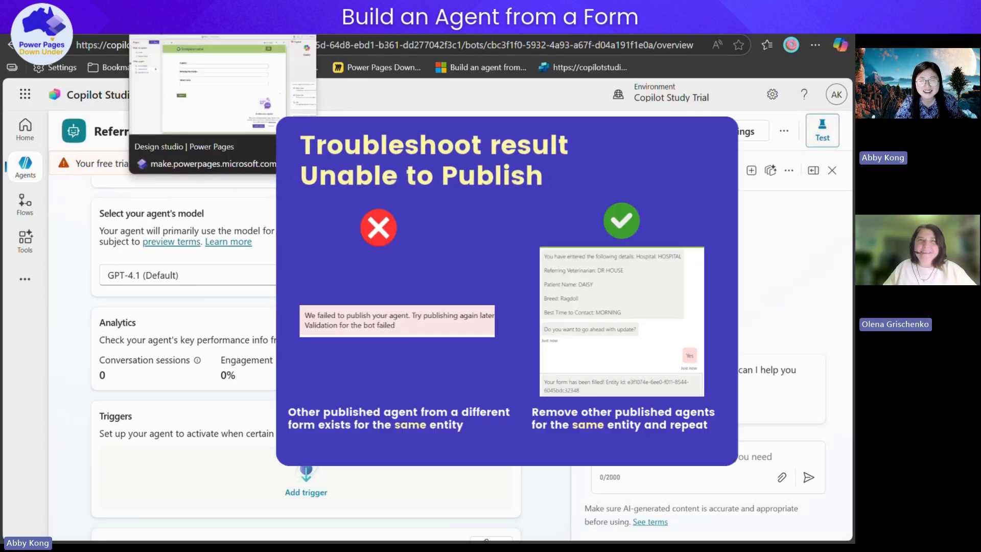
{"action": "left_click", "coordinate": [174, 23]}
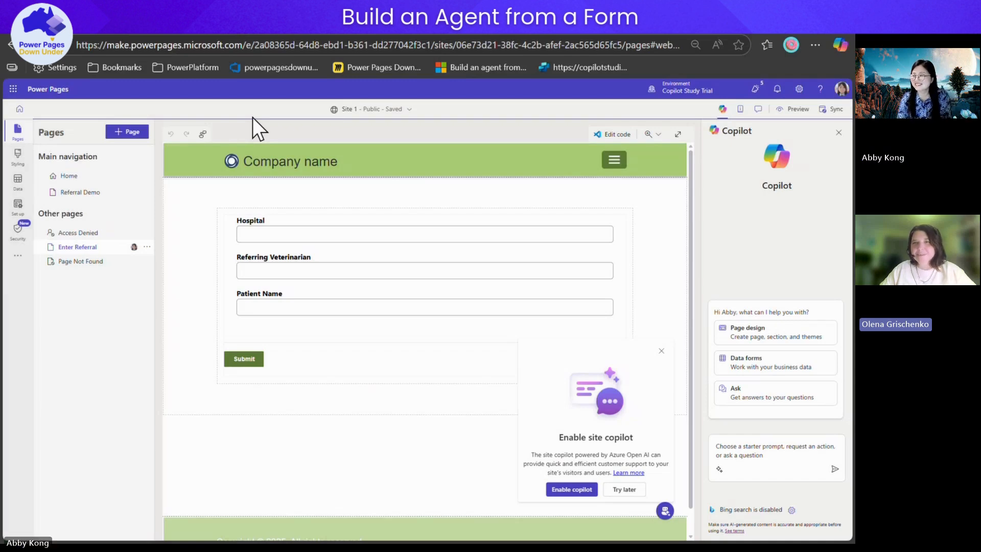
Switch to the Microsoft Learn article on building an agent from a form, highlight the supported column types note and return to the article's beginning
{"action": "left_click", "coordinate": [96, 32]}
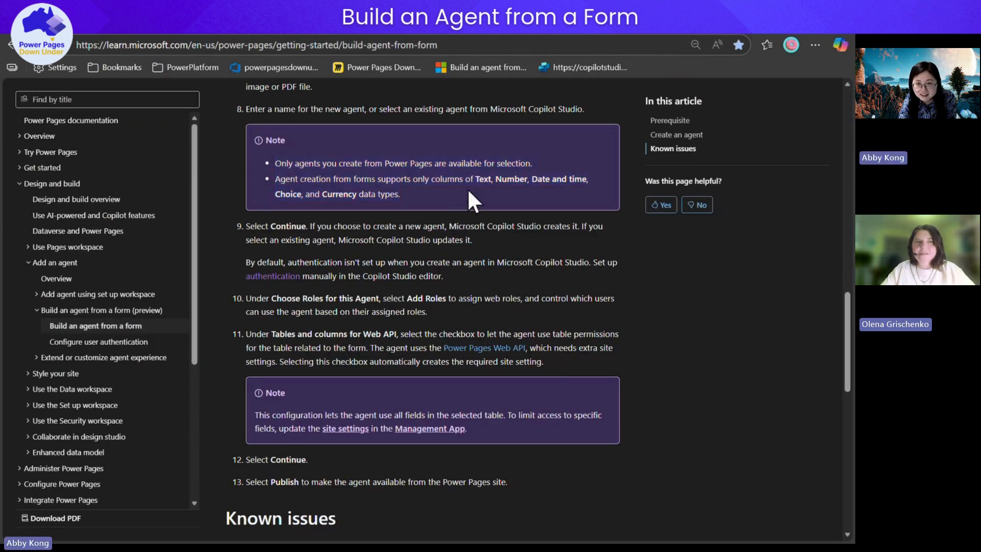
{"action": "left_click_drag", "start_coordinate": [452, 197], "coordinate": [269, 182]}
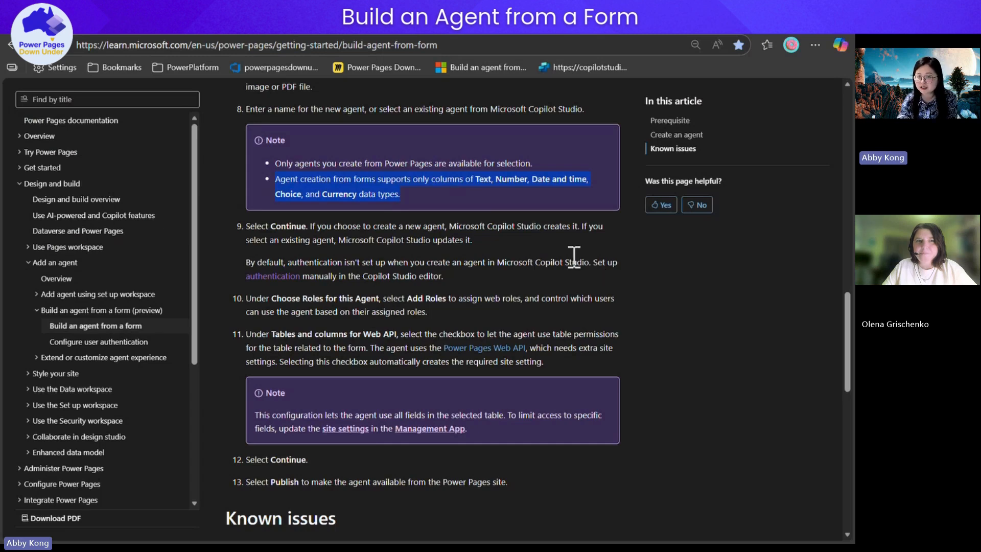
{"action": "scroll", "coordinate": [565, 343], "scroll_direction": "up", "scroll_amount": 15}
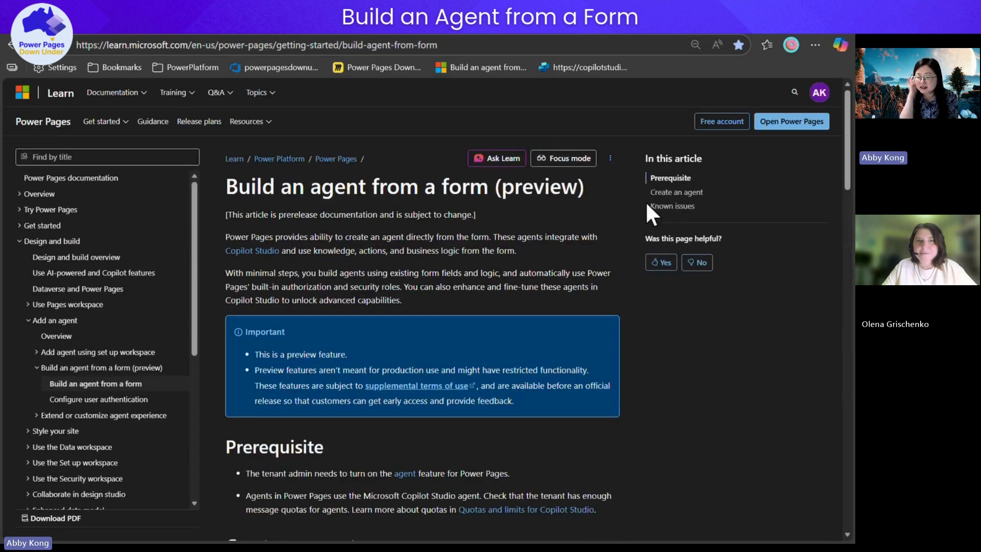